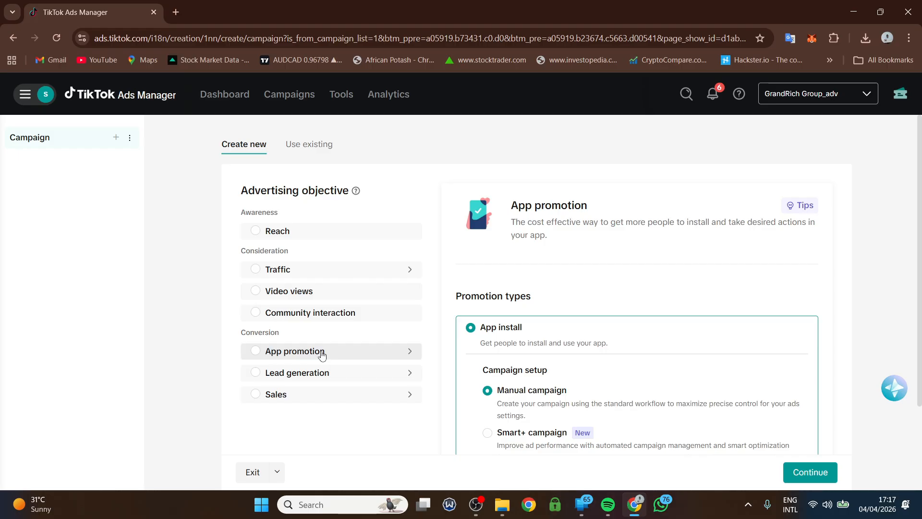
- Select Lead generation as the advertising objective, keeping the default campaign name
{"action": "mouse_move", "coordinate": [275, 381]}
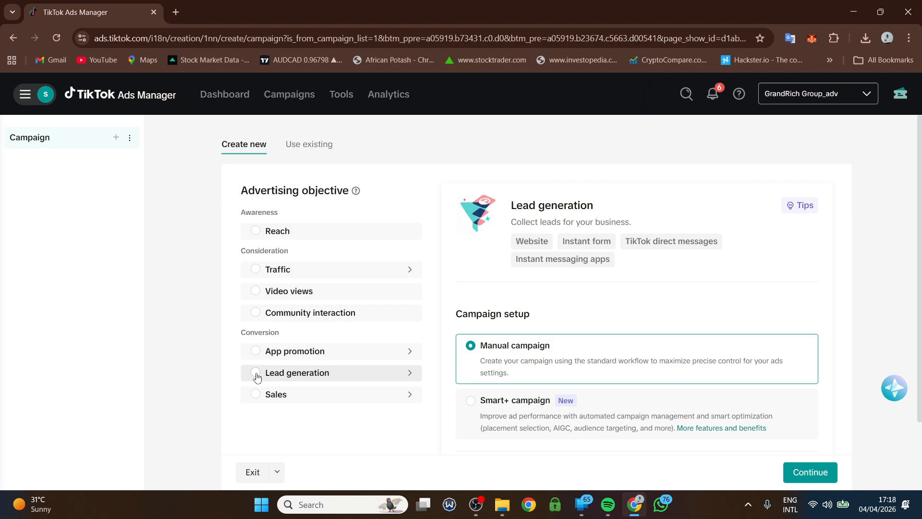
{"action": "left_click", "coordinate": [255, 373]}
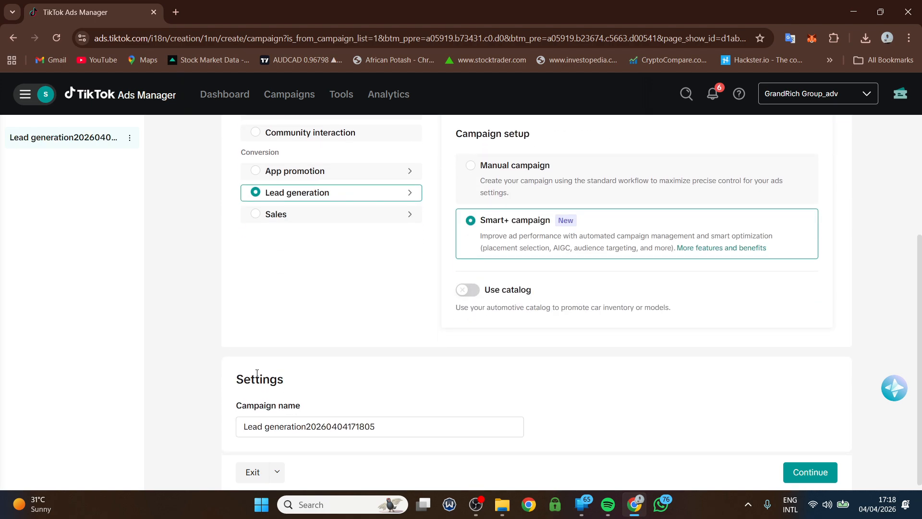
{"action": "scroll", "coordinate": [262, 386], "scroll_direction": "up", "scroll_amount": 3}
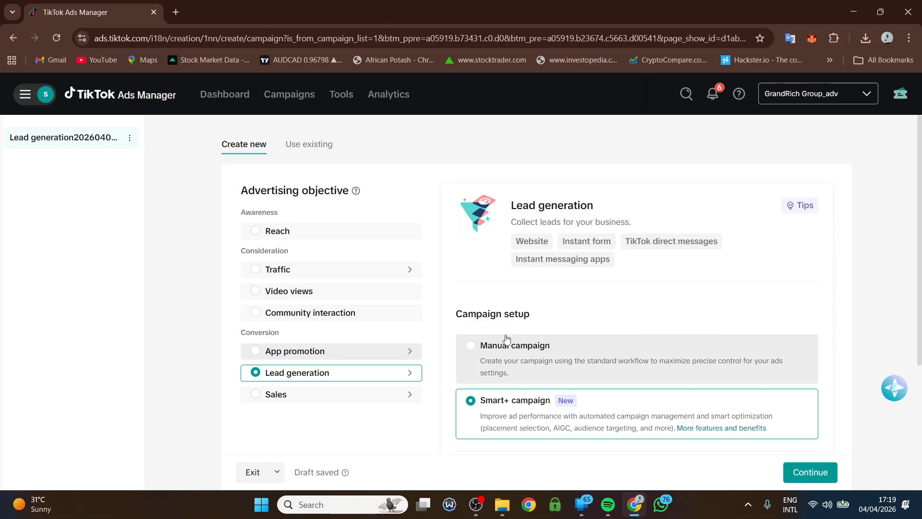
- Switch the campaign setup to Manual campaign and review Settings with split test and budget options off
{"action": "left_click", "coordinate": [473, 351]}
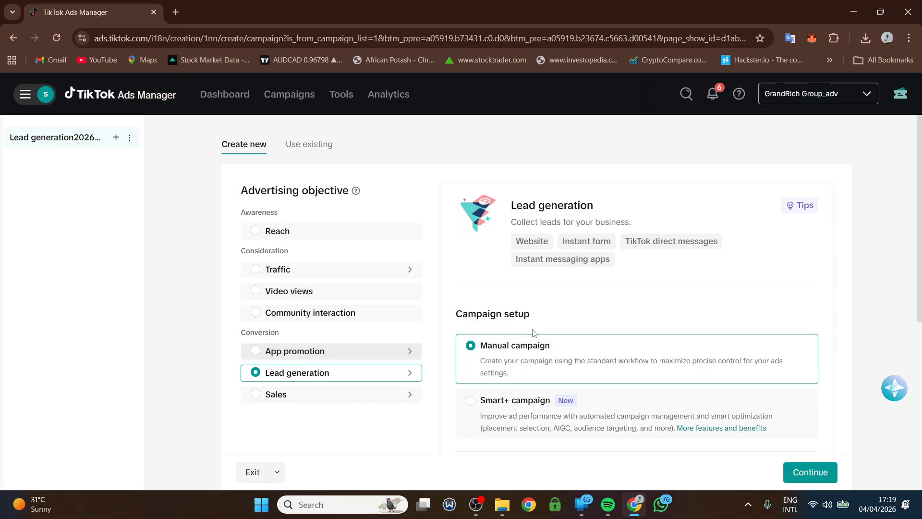
{"action": "scroll", "coordinate": [533, 335], "scroll_direction": "down", "scroll_amount": 2}
{"action": "scroll", "coordinate": [533, 333], "scroll_direction": "down", "scroll_amount": 1}
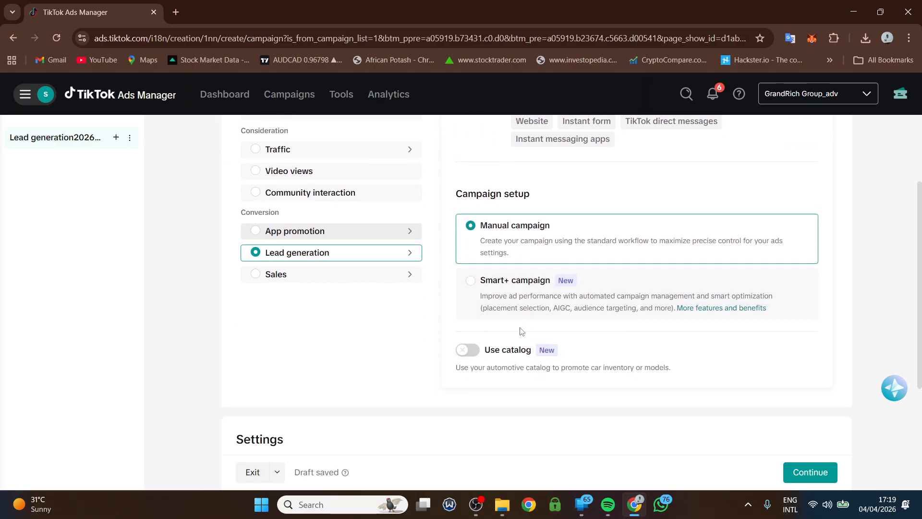
{"action": "scroll", "coordinate": [519, 330], "scroll_direction": "down", "scroll_amount": 1}
{"action": "scroll", "coordinate": [423, 345], "scroll_direction": "down", "scroll_amount": 2}
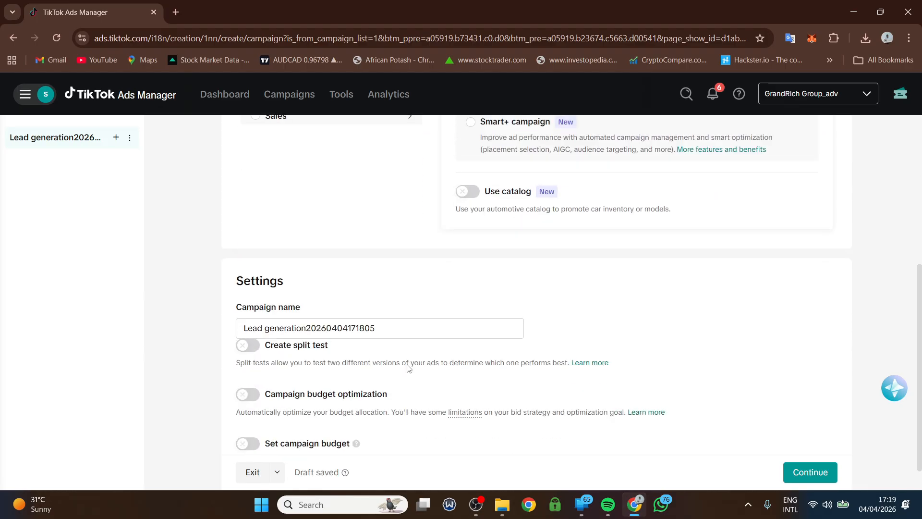
{"action": "scroll", "coordinate": [431, 327], "scroll_direction": "up", "scroll_amount": 2}
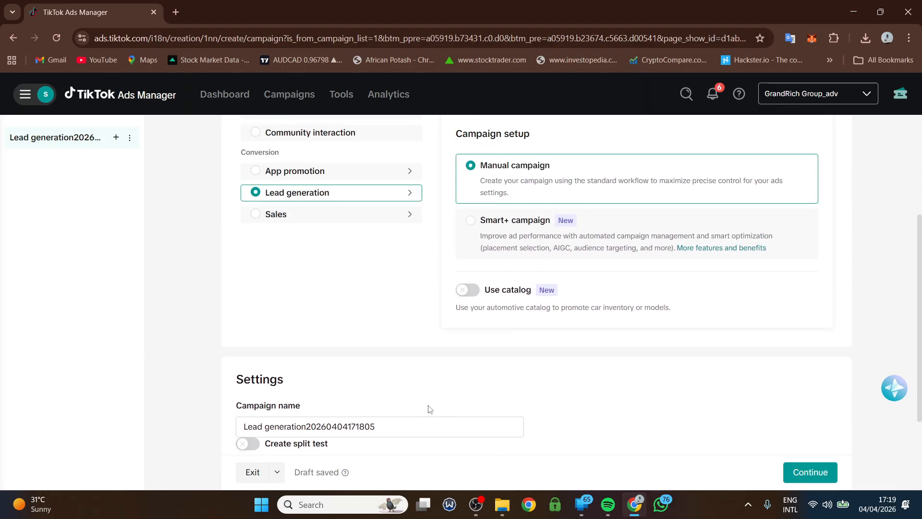
{"action": "scroll", "coordinate": [375, 403], "scroll_direction": "down", "scroll_amount": 1}
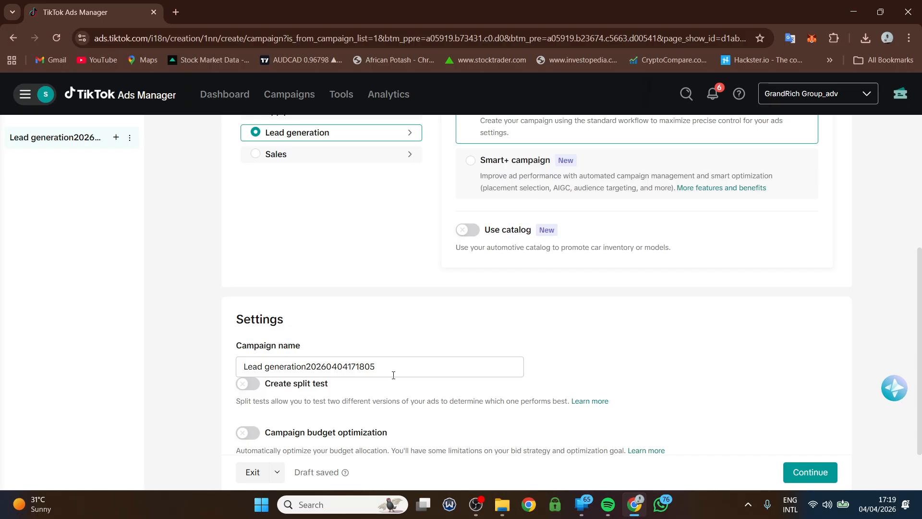
{"action": "scroll", "coordinate": [393, 376], "scroll_direction": "down", "scroll_amount": 1}
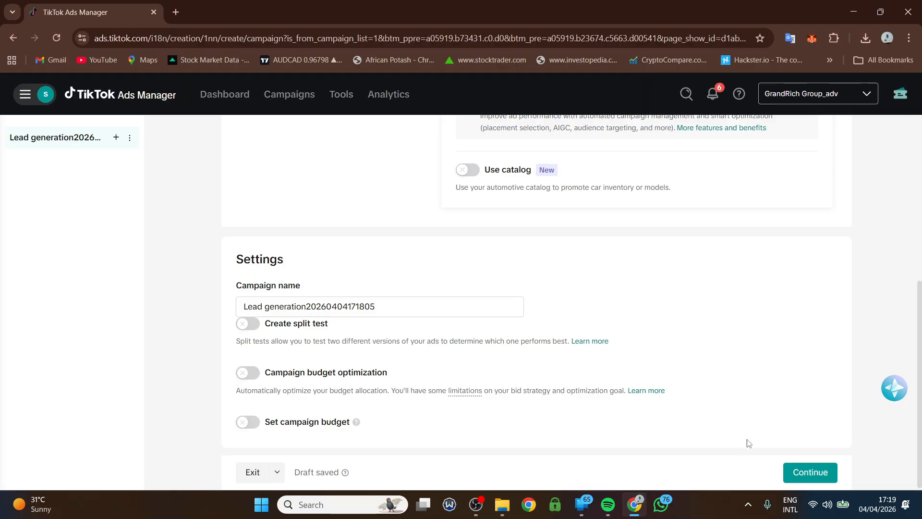
- Continue to the ad group and set the lead collection location to Website
{"action": "left_click", "coordinate": [803, 477]}
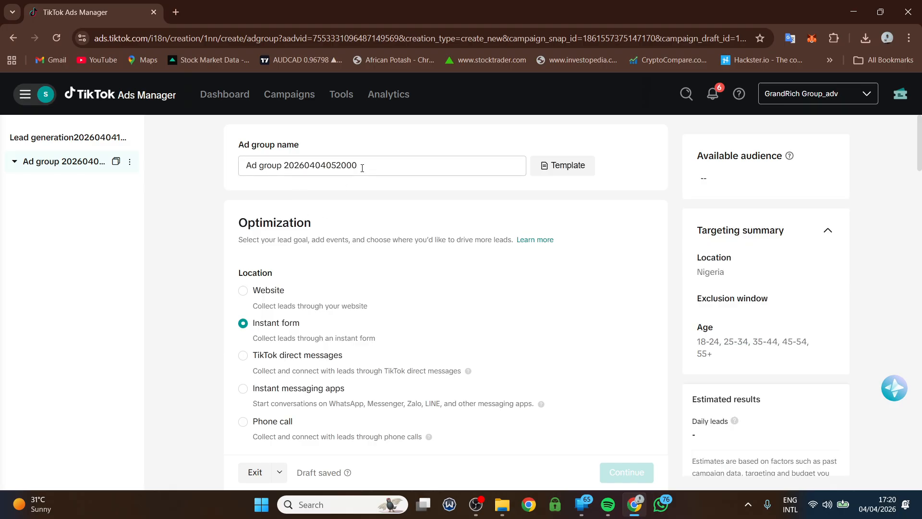
{"action": "scroll", "coordinate": [346, 283], "scroll_direction": "down", "scroll_amount": 1}
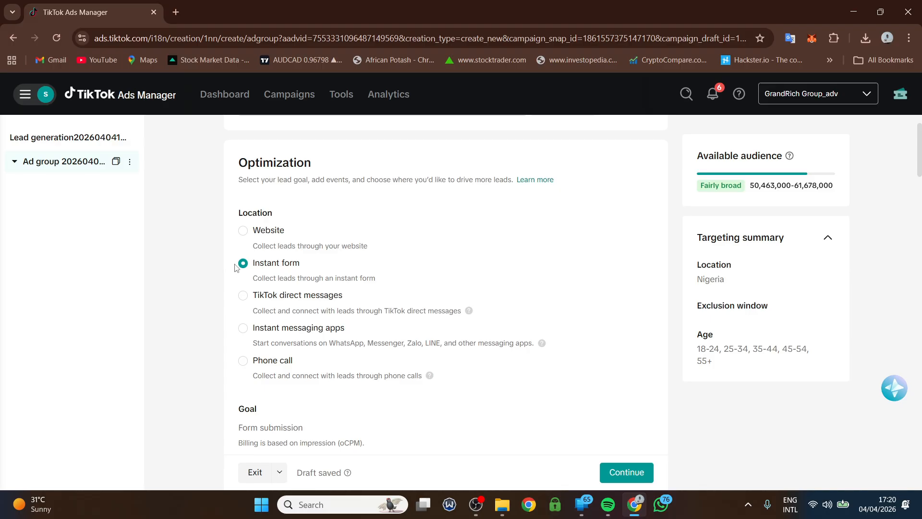
{"action": "left_click", "coordinate": [243, 231]}
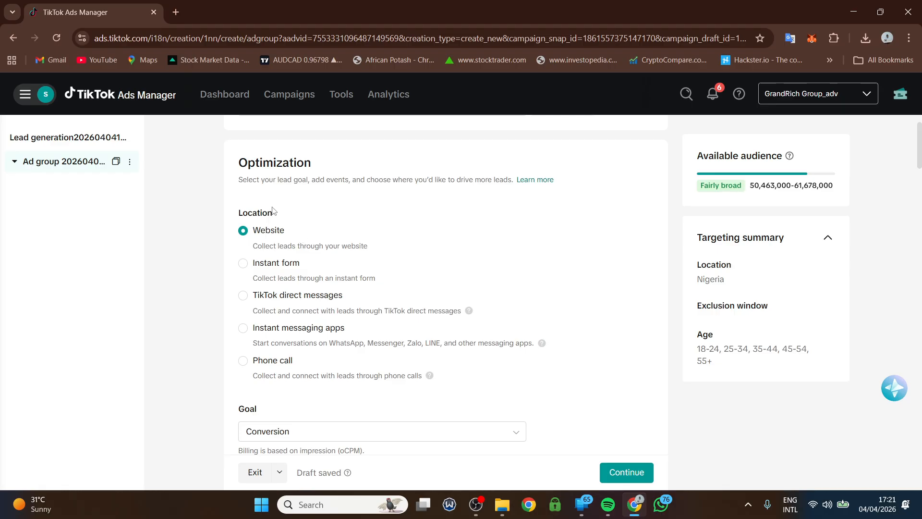
- Keep Conversion as the ad group's optimization goal
{"action": "scroll", "coordinate": [319, 237], "scroll_direction": "down", "scroll_amount": 1}
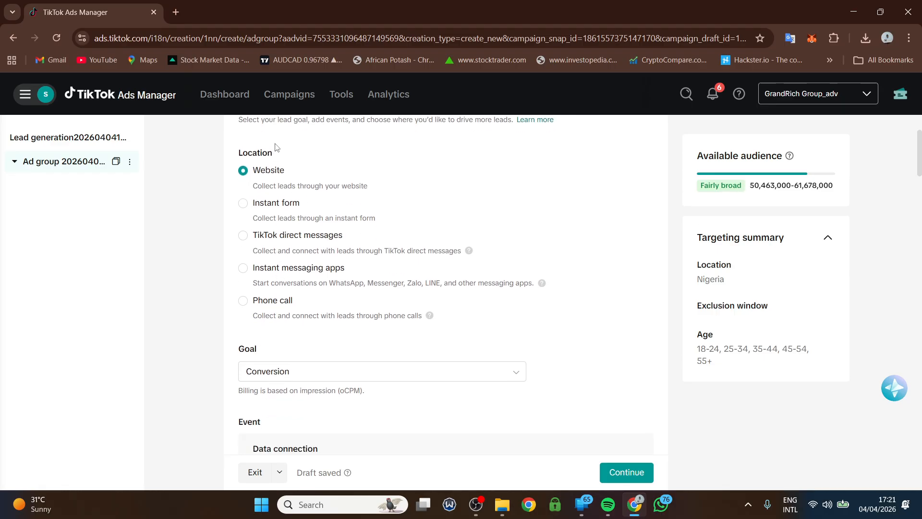
{"action": "scroll", "coordinate": [290, 267], "scroll_direction": "up", "scroll_amount": 1}
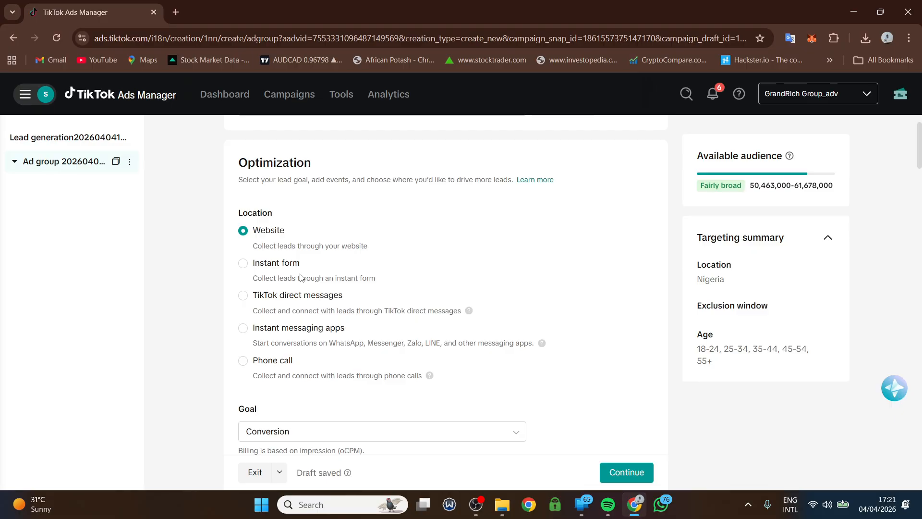
{"action": "scroll", "coordinate": [293, 308], "scroll_direction": "down", "scroll_amount": 4}
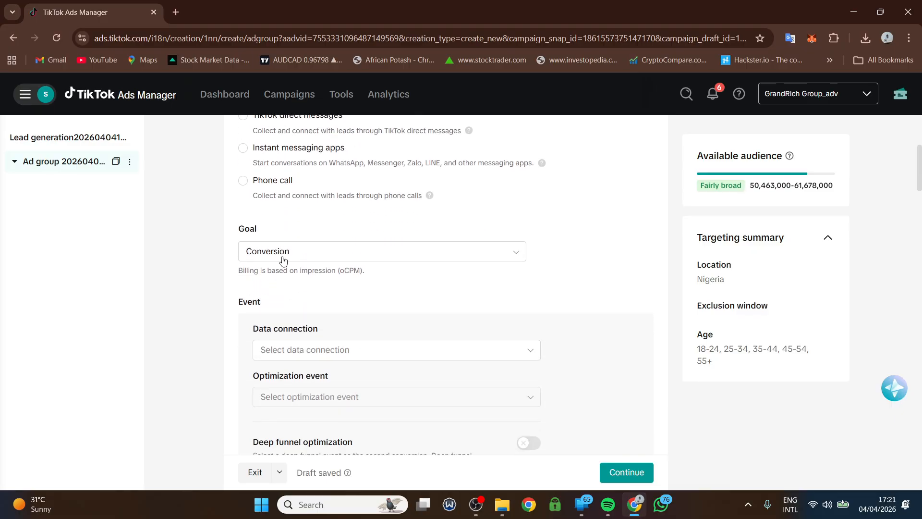
{"action": "left_click", "coordinate": [320, 251]}
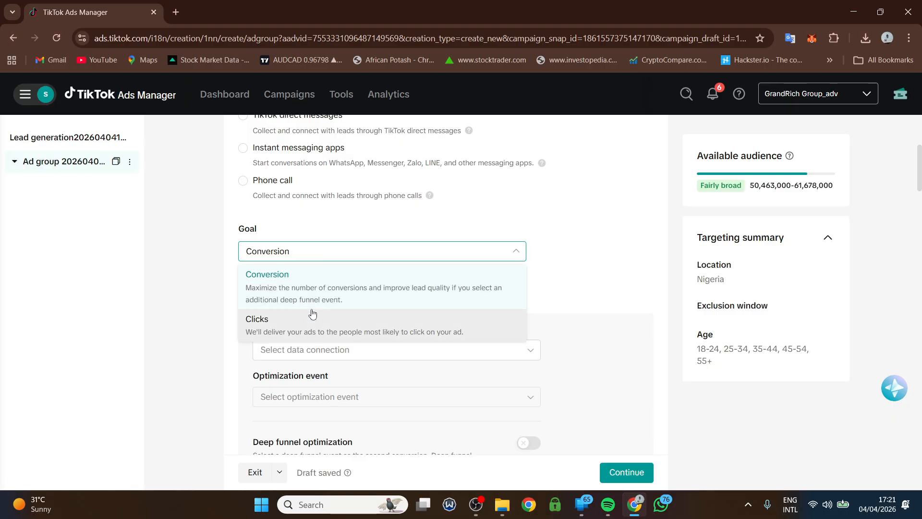
{"action": "left_click", "coordinate": [301, 285]}
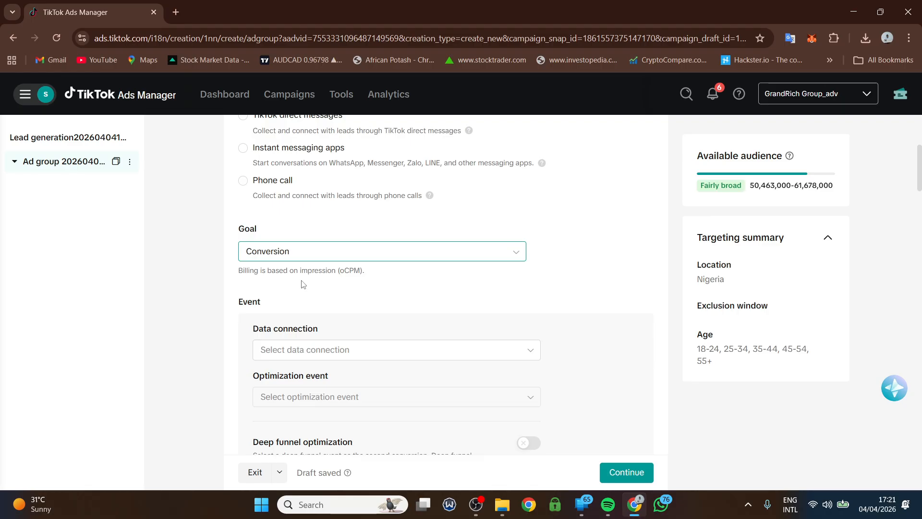
- Choose Tutorial_first_pixel as the data connection
{"action": "scroll", "coordinate": [315, 353], "scroll_direction": "down", "scroll_amount": 1}
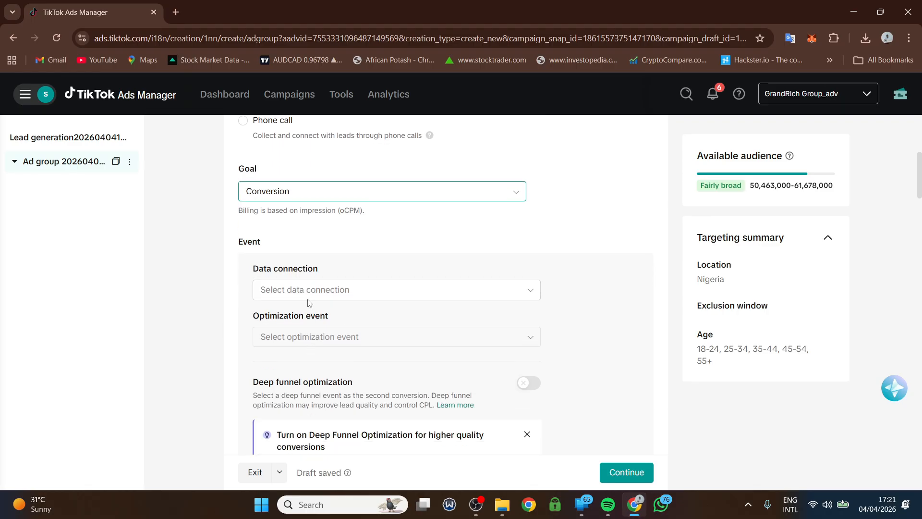
{"action": "left_click", "coordinate": [311, 290]}
{"action": "mouse_move", "coordinate": [350, 351]}
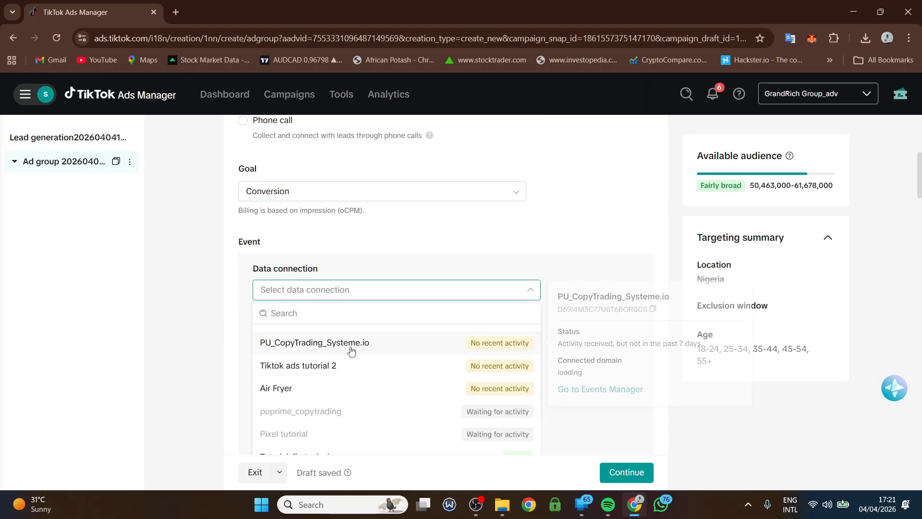
{"action": "scroll", "coordinate": [350, 354], "scroll_direction": "down", "scroll_amount": 3}
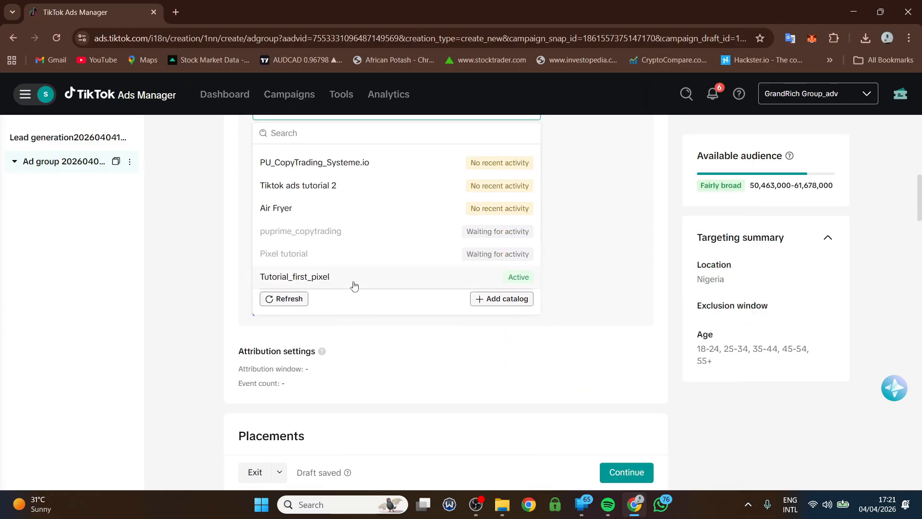
{"action": "mouse_move", "coordinate": [354, 285]}
{"action": "scroll", "coordinate": [354, 283], "scroll_direction": "up", "scroll_amount": 1}
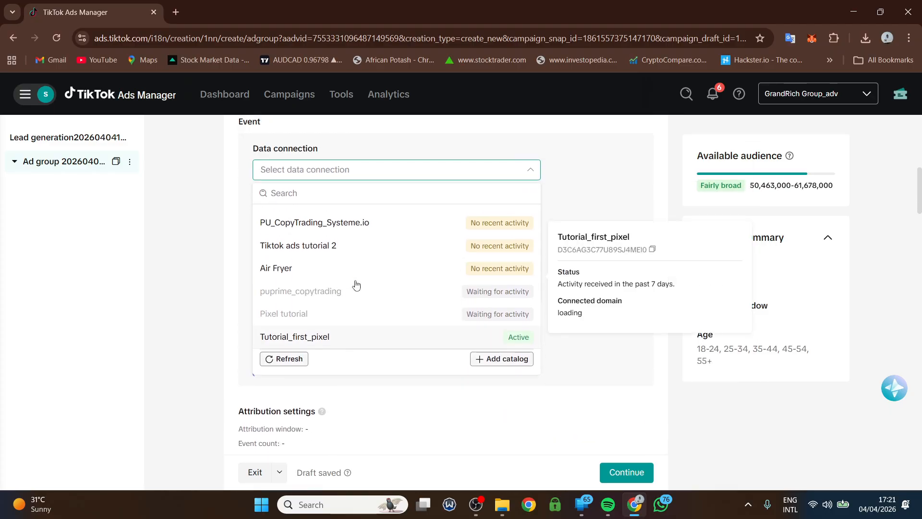
{"action": "mouse_move", "coordinate": [408, 342]}
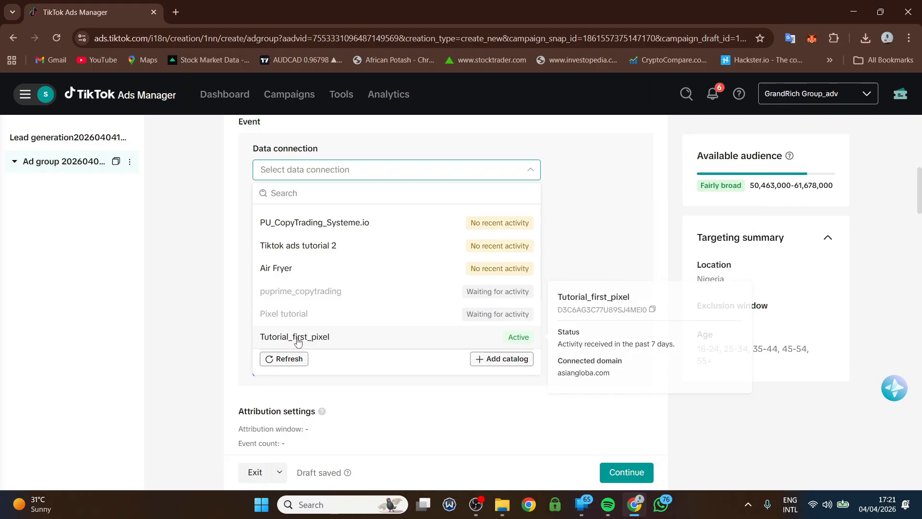
{"action": "left_click", "coordinate": [343, 342]}
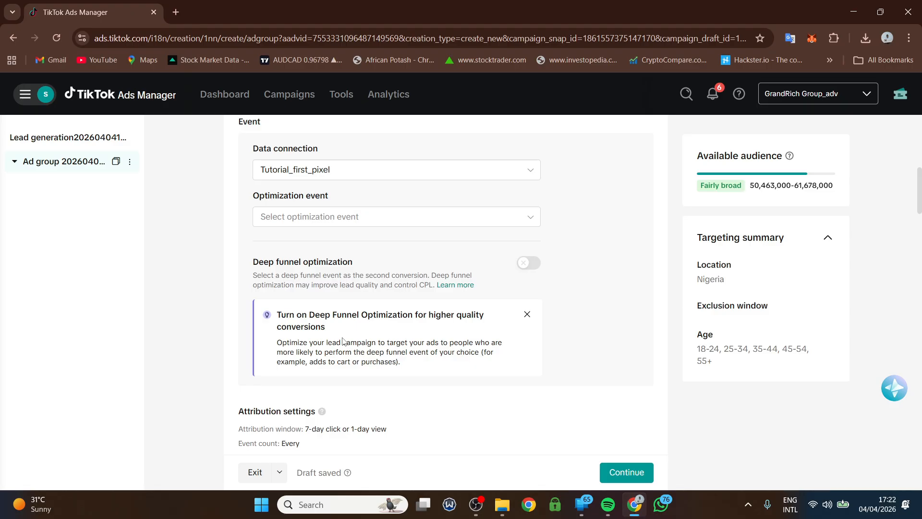
- Set the optimization event to Contact
{"action": "scroll", "coordinate": [343, 341], "scroll_direction": "up", "scroll_amount": 4}
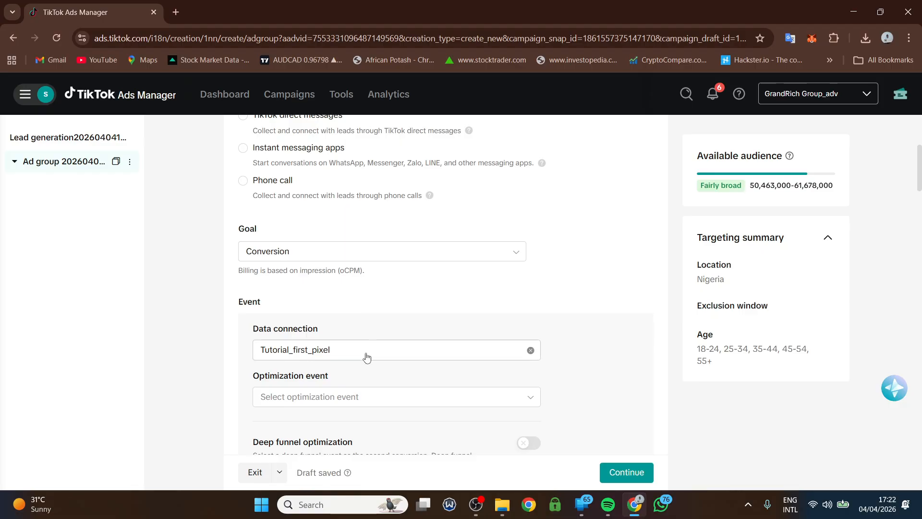
{"action": "left_click", "coordinate": [347, 399]}
{"action": "scroll", "coordinate": [347, 398], "scroll_direction": "down", "scroll_amount": 3}
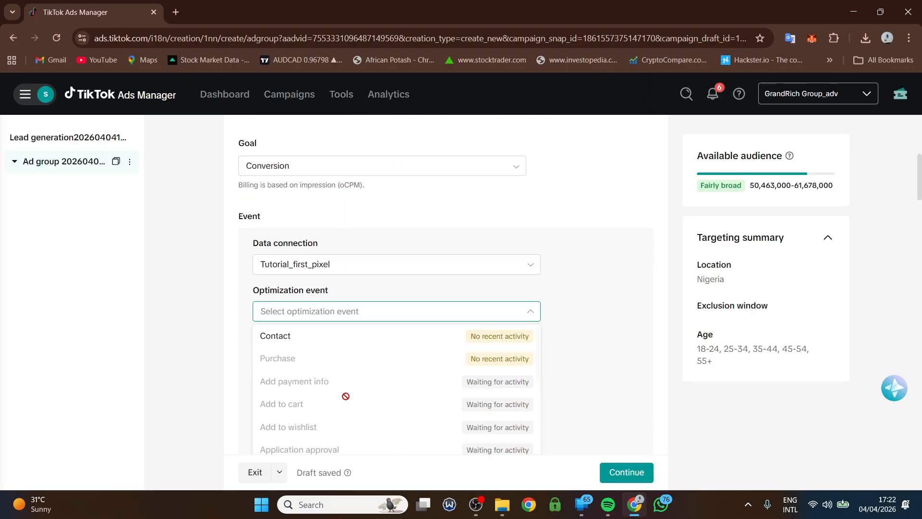
{"action": "scroll", "coordinate": [341, 324], "scroll_direction": "up", "scroll_amount": 1}
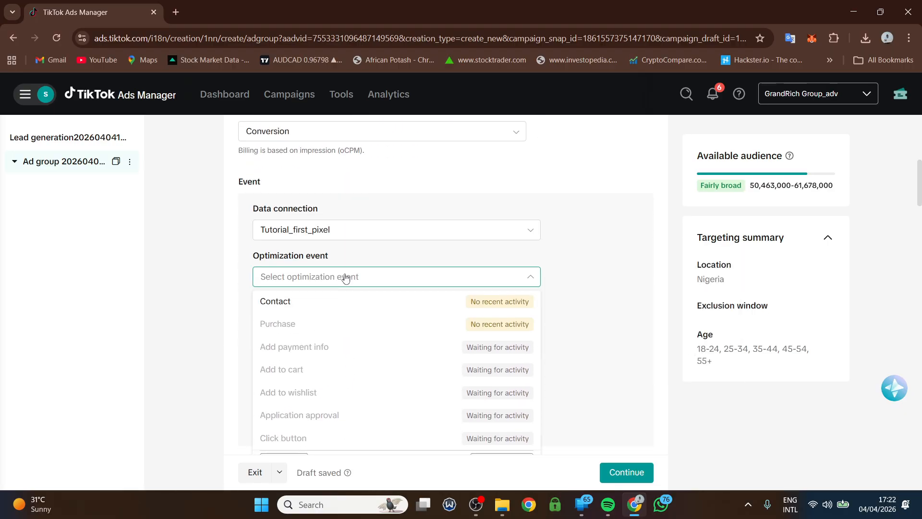
{"action": "left_click", "coordinate": [334, 312]}
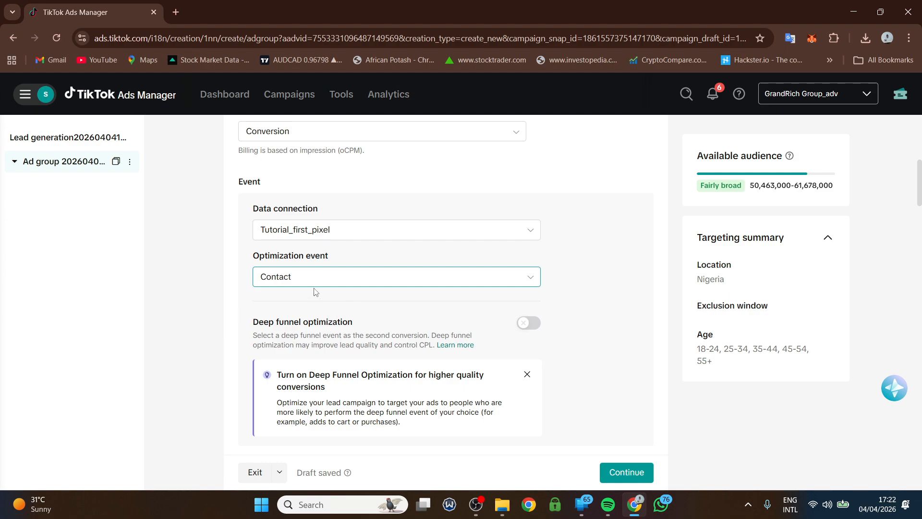
- Limit placements to TikTok by removing Pangle and Global App Bundle, and expand Advanced settings
{"action": "scroll", "coordinate": [323, 298], "scroll_direction": "down", "scroll_amount": 3}
{"action": "scroll", "coordinate": [324, 298], "scroll_direction": "down", "scroll_amount": 5}
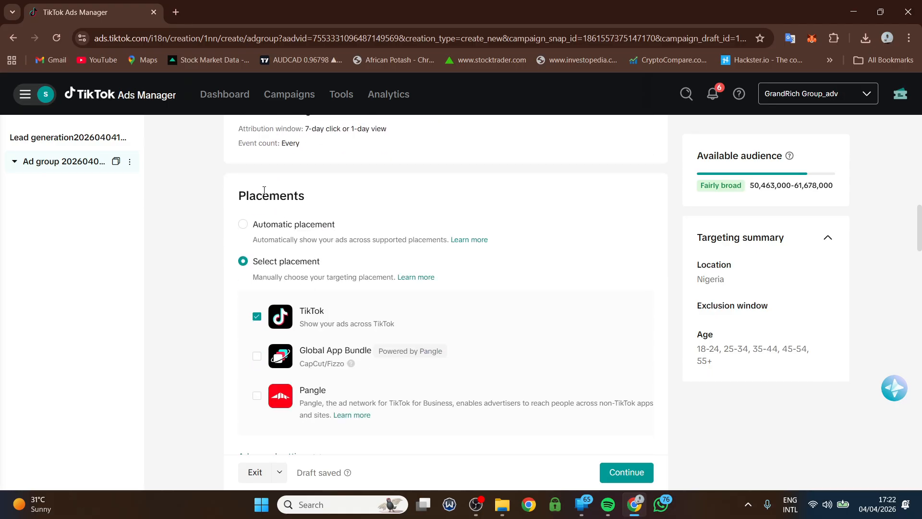
{"action": "left_click", "coordinate": [244, 225]}
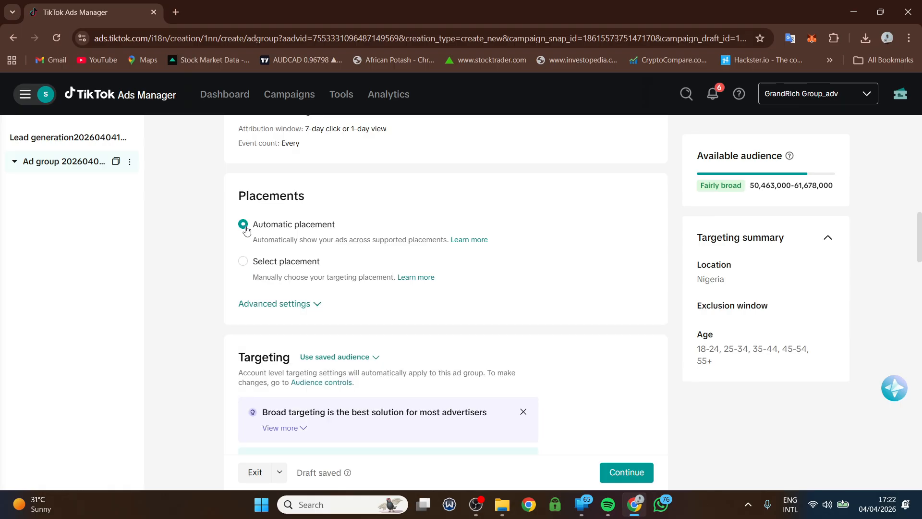
{"action": "left_click", "coordinate": [244, 268]}
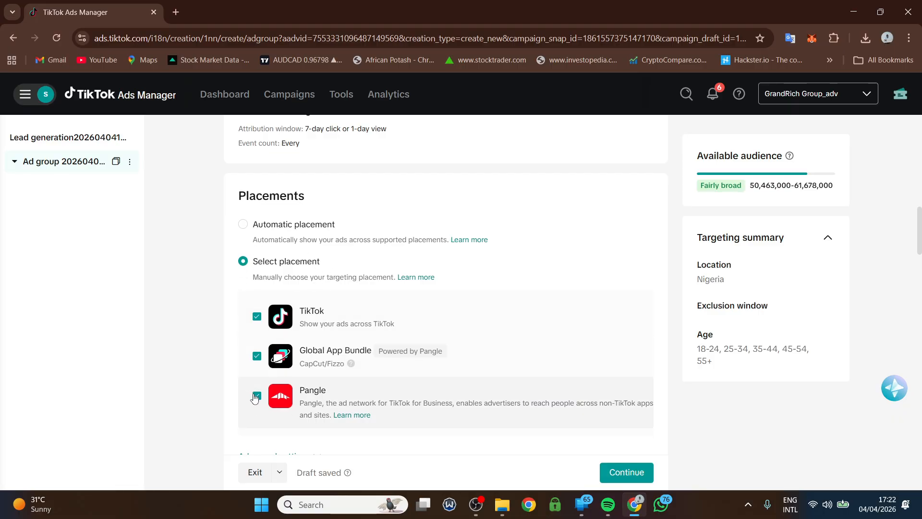
{"action": "left_click", "coordinate": [260, 397]}
{"action": "left_click", "coordinate": [255, 357]}
{"action": "scroll", "coordinate": [273, 355], "scroll_direction": "down", "scroll_amount": 5}
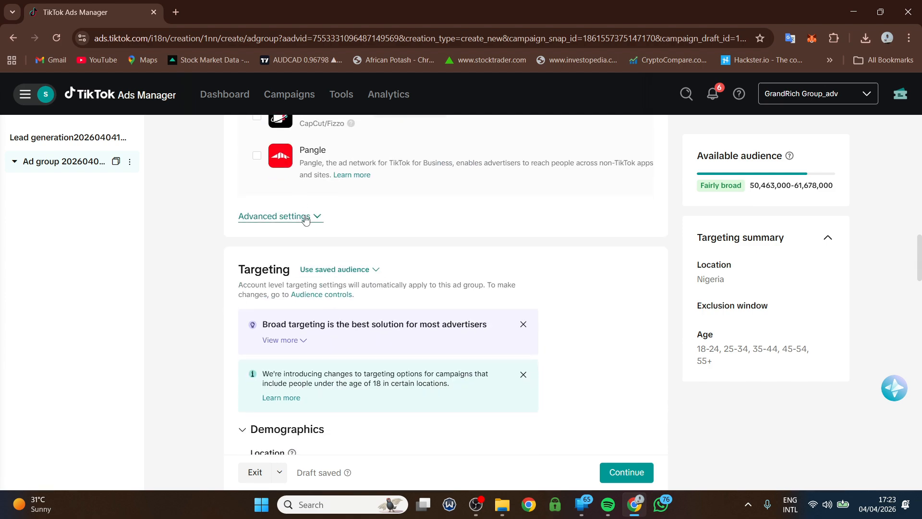
{"action": "left_click", "coordinate": [305, 217]}
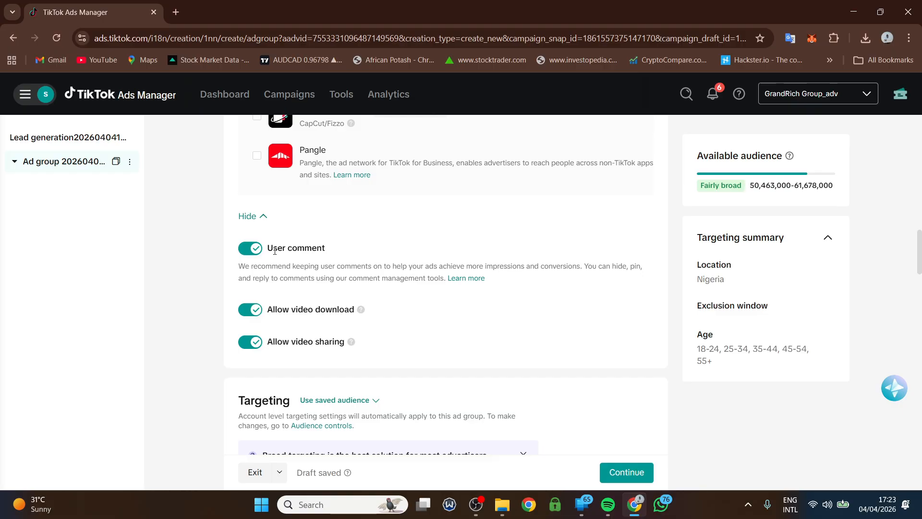
- Remove the 18-24, 55+ and 45-54 age groups, leaving 25-34 and 35-44 targeted
{"action": "scroll", "coordinate": [346, 276], "scroll_direction": "down", "scroll_amount": 1}
{"action": "scroll", "coordinate": [345, 276], "scroll_direction": "down", "scroll_amount": 5}
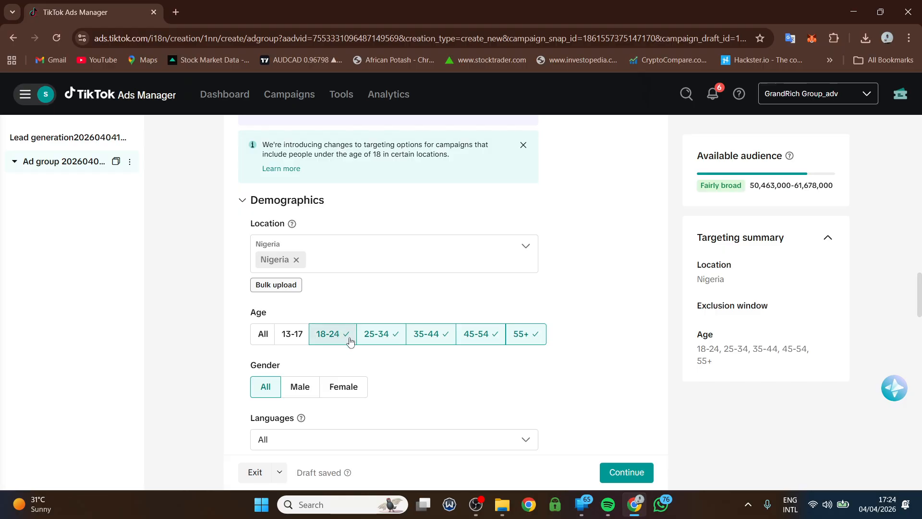
{"action": "left_click", "coordinate": [319, 336]}
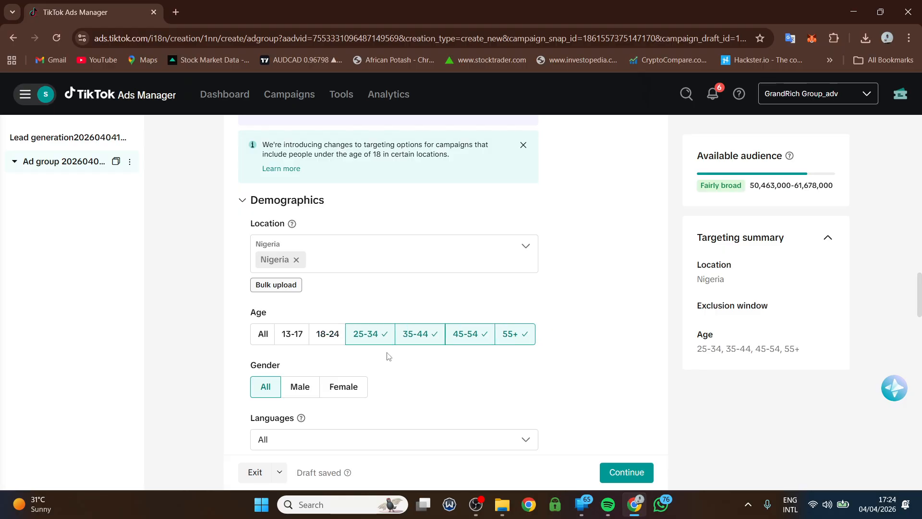
{"action": "left_click", "coordinate": [509, 338]}
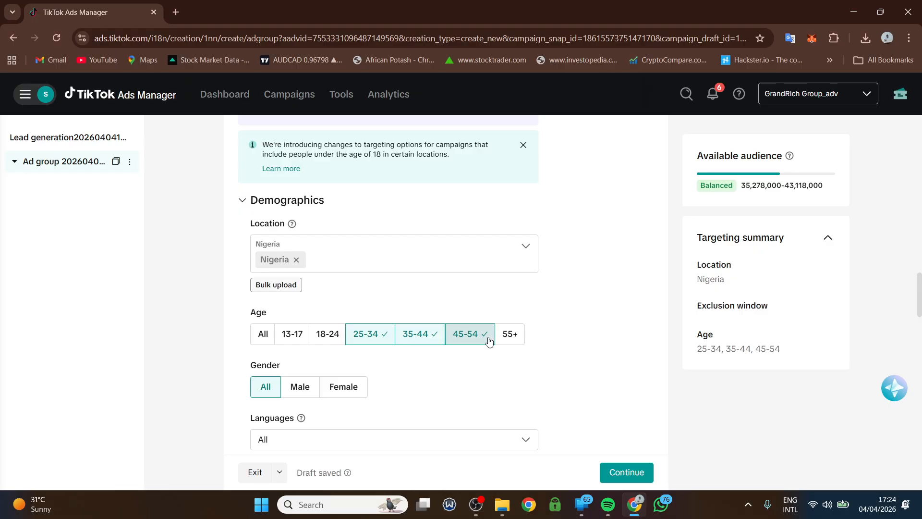
{"action": "left_click", "coordinate": [489, 340]}
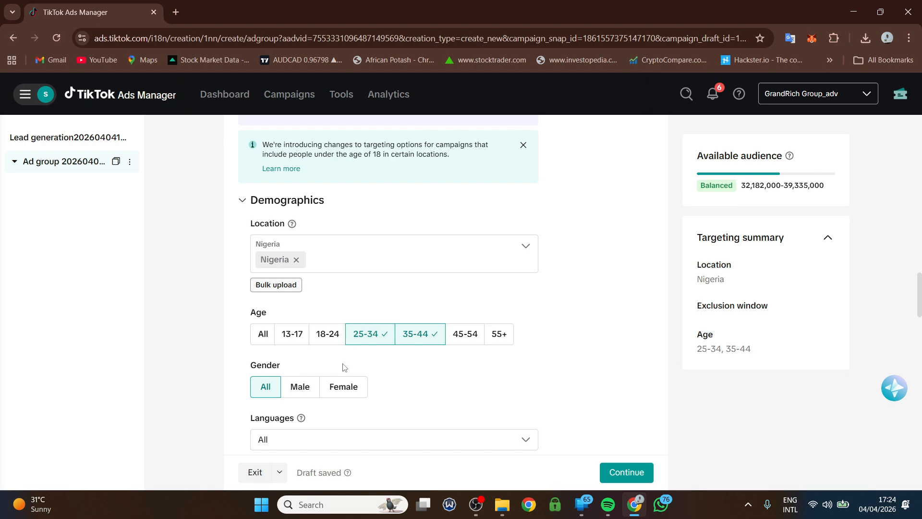
{"action": "scroll", "coordinate": [343, 368], "scroll_direction": "down", "scroll_amount": 1}
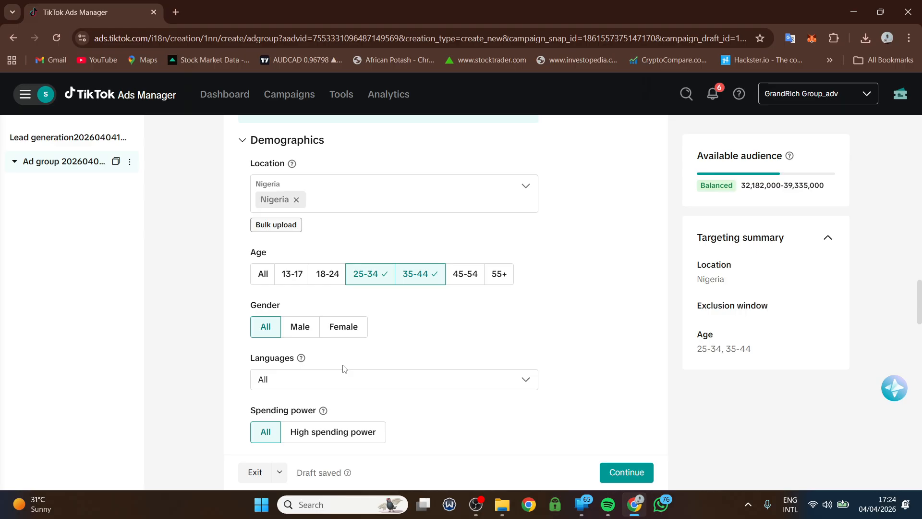
{"action": "left_click", "coordinate": [333, 379]}
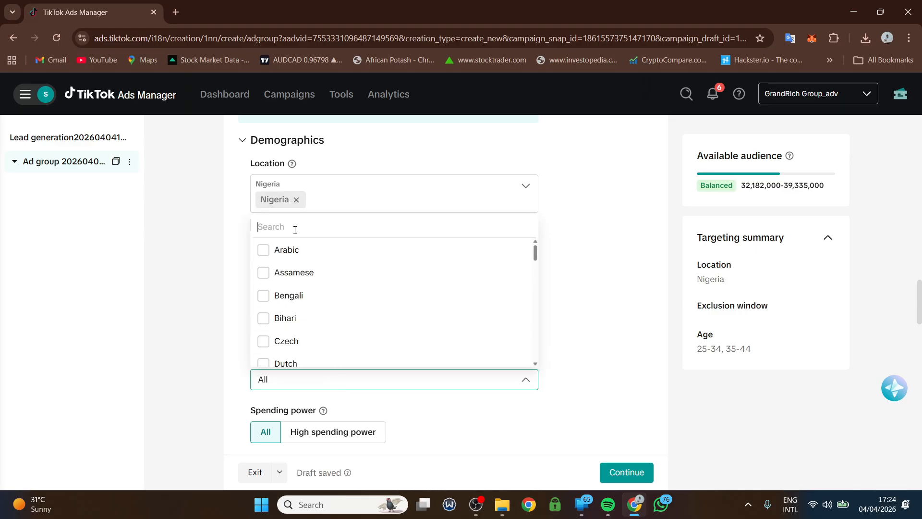
- Search 'eng' and select English as the target language
{"action": "type", "text": "eng"}
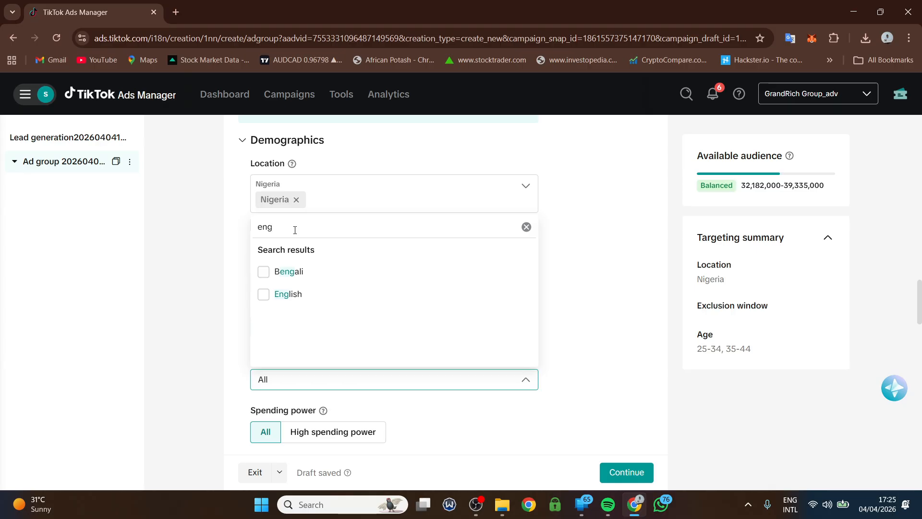
{"action": "left_click", "coordinate": [284, 295]}
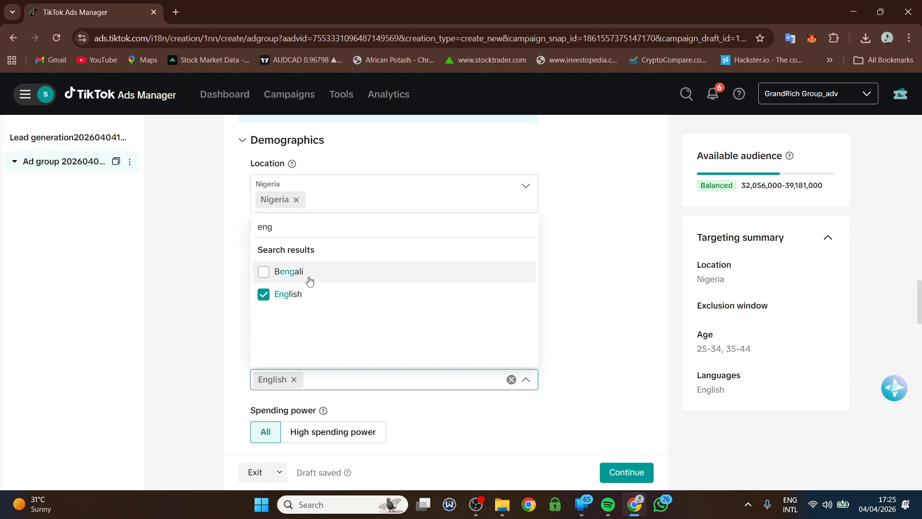
- Change the ad group's daily budget from 1,500.00 to 10,000 NGN, keeping it Daily
{"action": "left_click", "coordinate": [594, 281]}
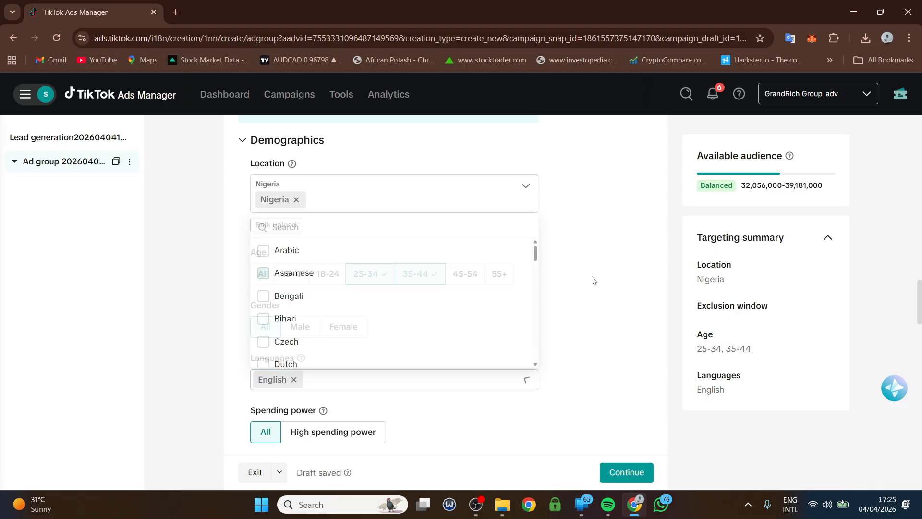
{"action": "scroll", "coordinate": [523, 342], "scroll_direction": "down", "scroll_amount": 9}
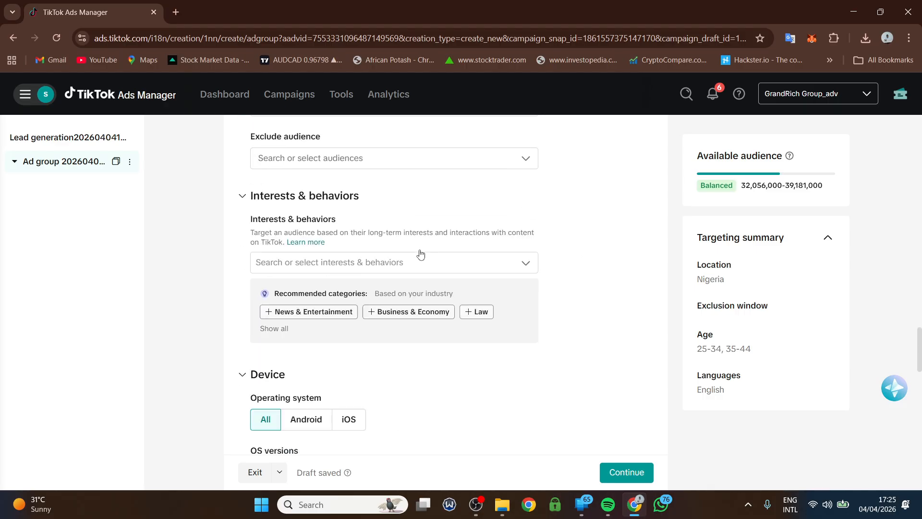
{"action": "scroll", "coordinate": [421, 253], "scroll_direction": "down", "scroll_amount": 13}
{"action": "scroll", "coordinate": [427, 261], "scroll_direction": "up", "scroll_amount": 4}
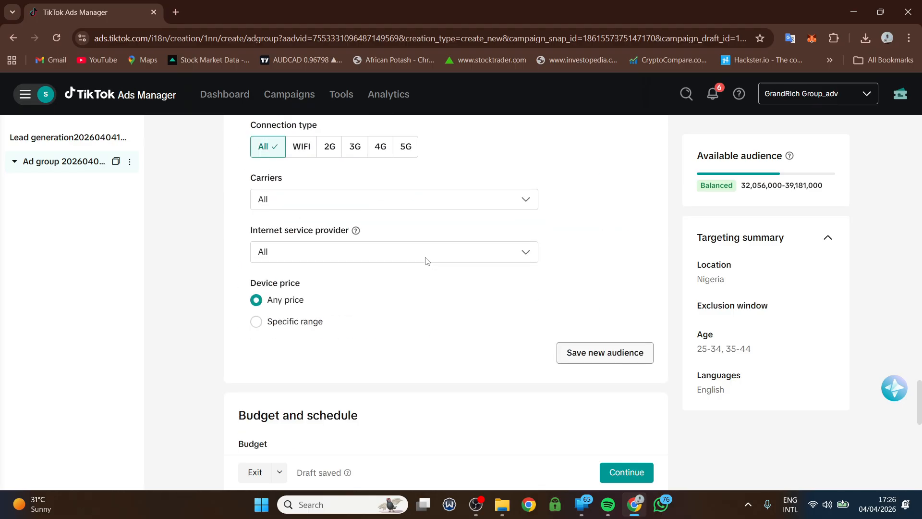
{"action": "scroll", "coordinate": [426, 261], "scroll_direction": "up", "scroll_amount": 10}
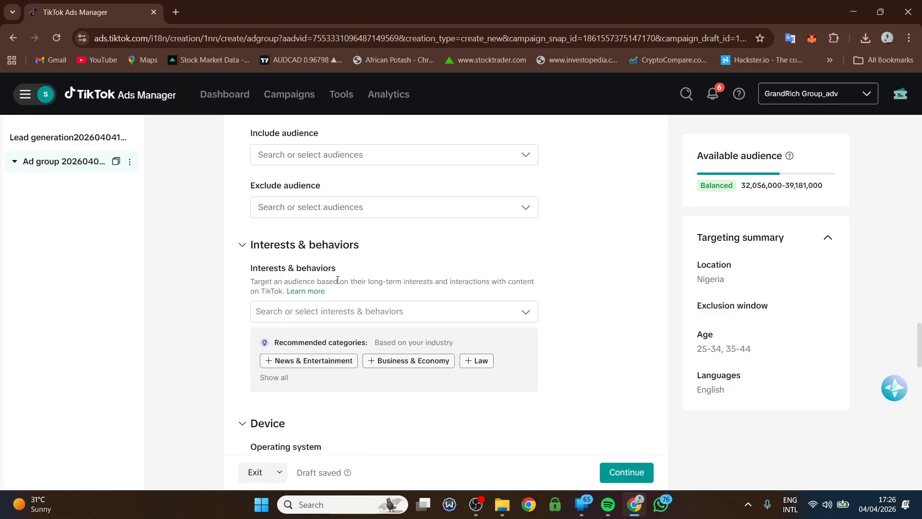
{"action": "scroll", "coordinate": [338, 280], "scroll_direction": "down", "scroll_amount": 6}
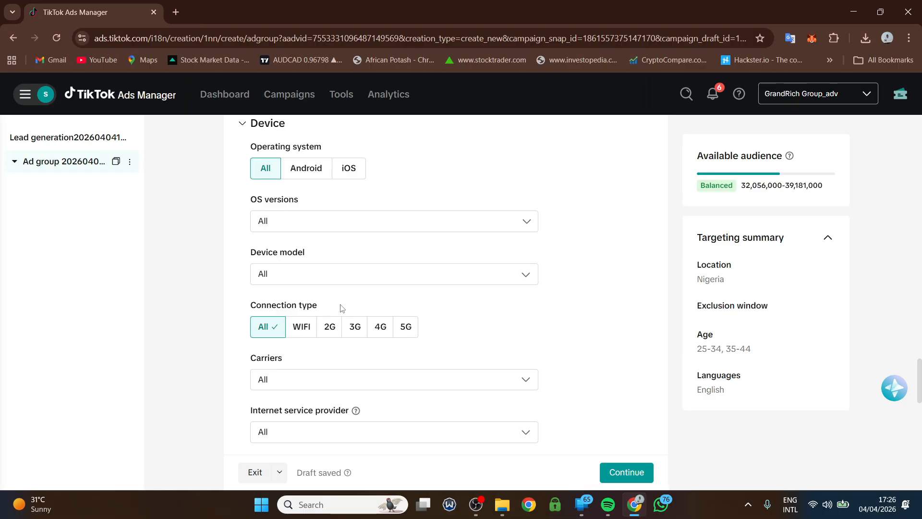
{"action": "scroll", "coordinate": [341, 308], "scroll_direction": "down", "scroll_amount": 9}
{"action": "left_click", "coordinate": [377, 232]}
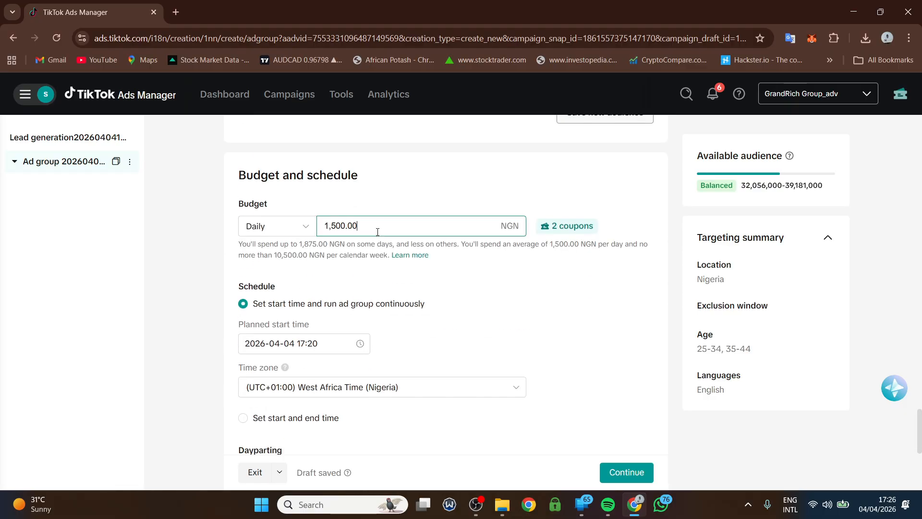
{"action": "left_click_drag", "start_coordinate": [378, 232], "coordinate": [315, 230]}
{"action": "type", "text": "10000"}
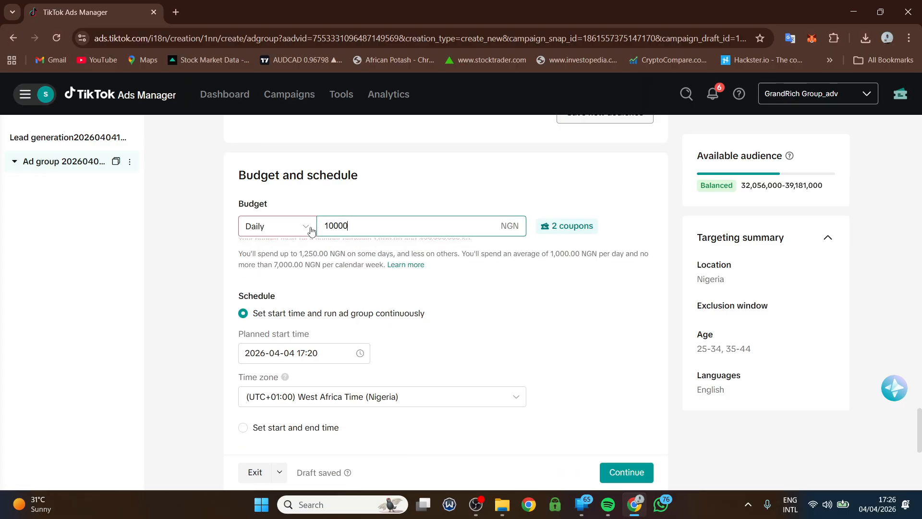
{"action": "left_click", "coordinate": [363, 204]}
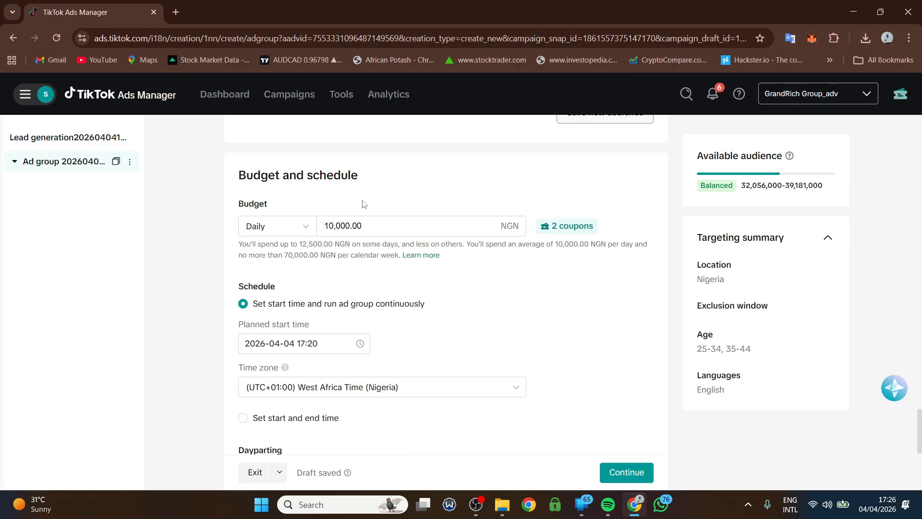
{"action": "left_click", "coordinate": [284, 231]}
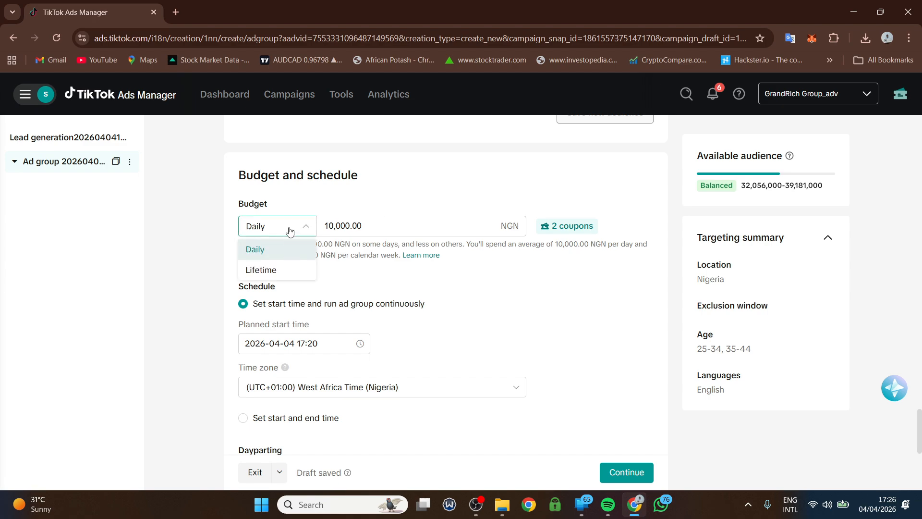
{"action": "left_click", "coordinate": [290, 231]}
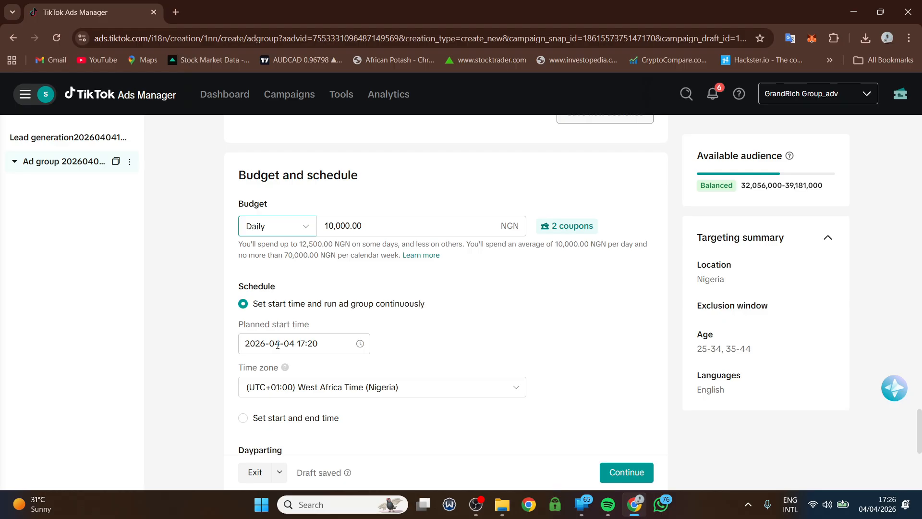
{"action": "left_click_drag", "start_coordinate": [282, 343], "coordinate": [276, 342]}
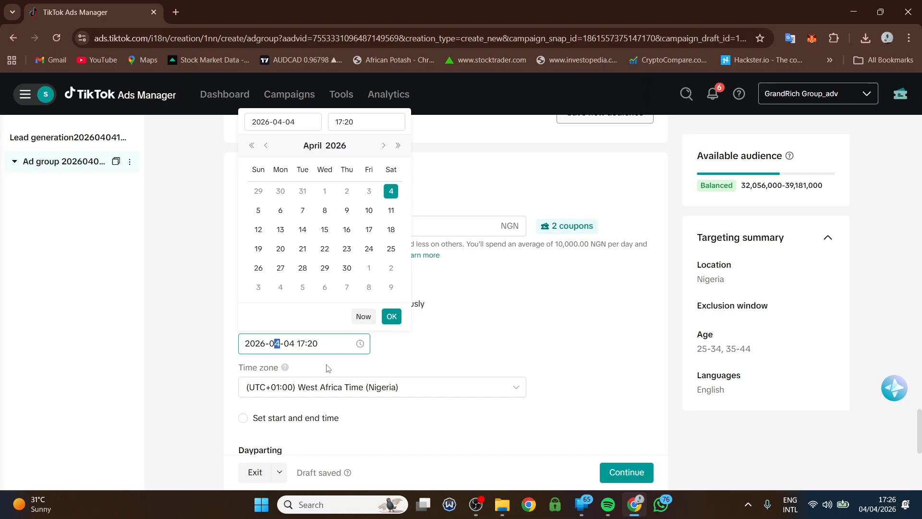
- Set the ad group's planned start date to 2026-04-05
{"action": "left_click", "coordinate": [329, 348]}
{"action": "left_click", "coordinate": [438, 323]}
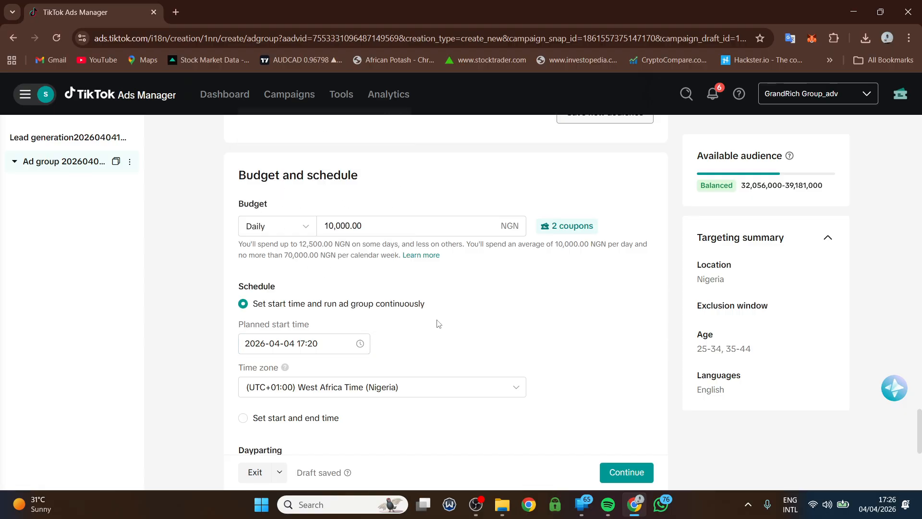
{"action": "left_click", "coordinate": [297, 345]}
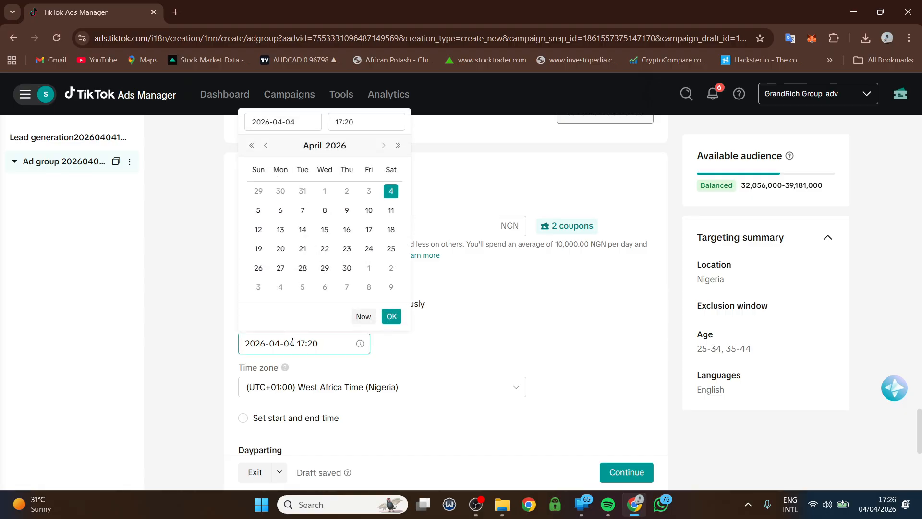
{"action": "left_click", "coordinate": [257, 213]}
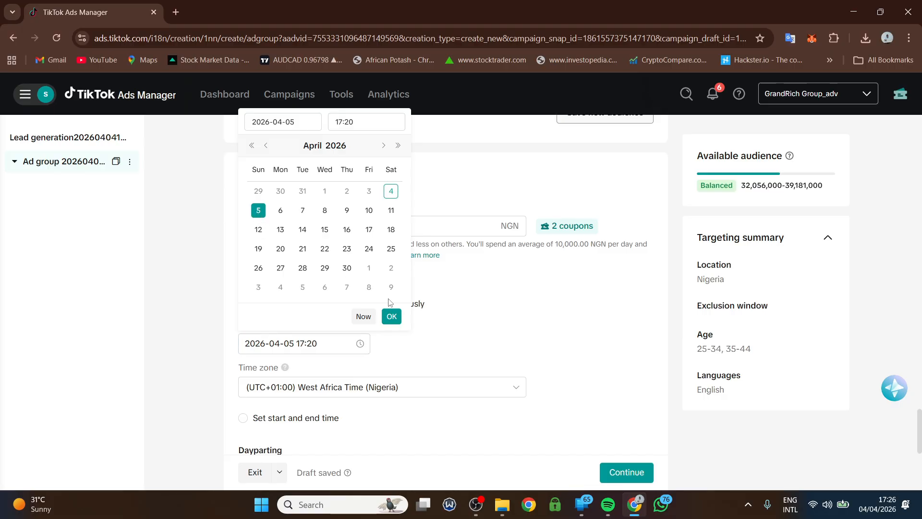
- Set the start time to 05:00 and apply the new start date and time
{"action": "left_click", "coordinate": [346, 122]}
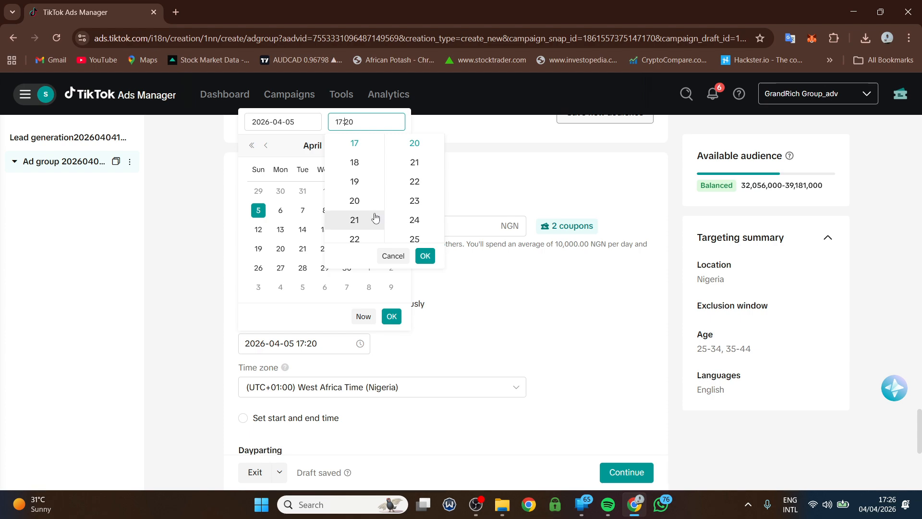
{"action": "scroll", "coordinate": [373, 216], "scroll_direction": "up", "scroll_amount": 5}
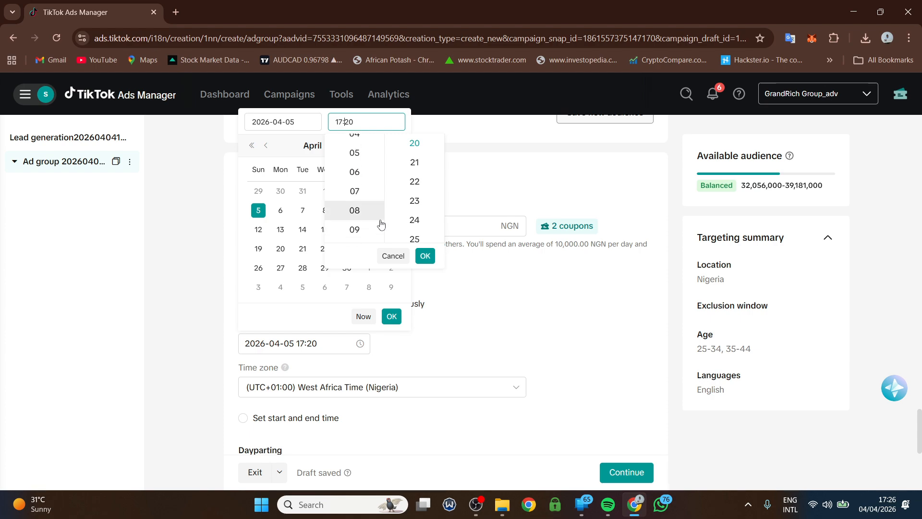
{"action": "left_click", "coordinate": [355, 153]}
{"action": "scroll", "coordinate": [411, 192], "scroll_direction": "up", "scroll_amount": 7}
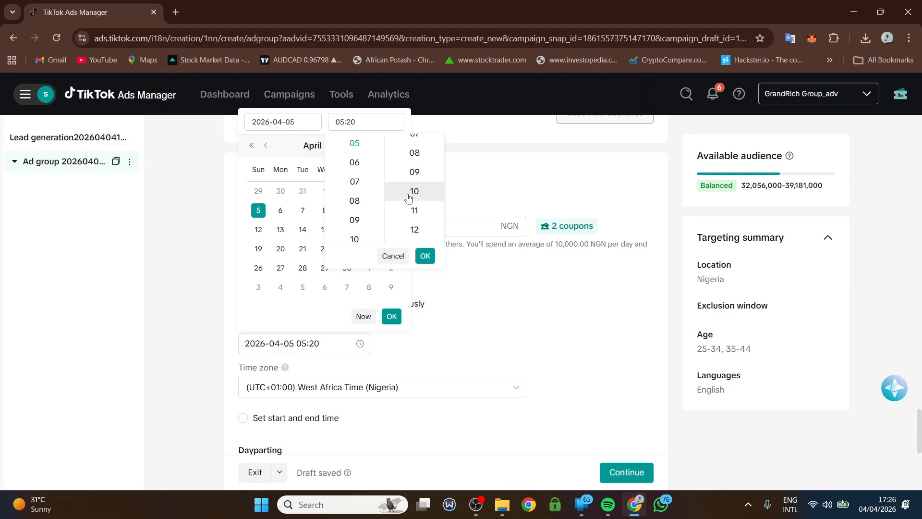
{"action": "scroll", "coordinate": [411, 192], "scroll_direction": "up", "scroll_amount": 1}
{"action": "left_click", "coordinate": [413, 143]}
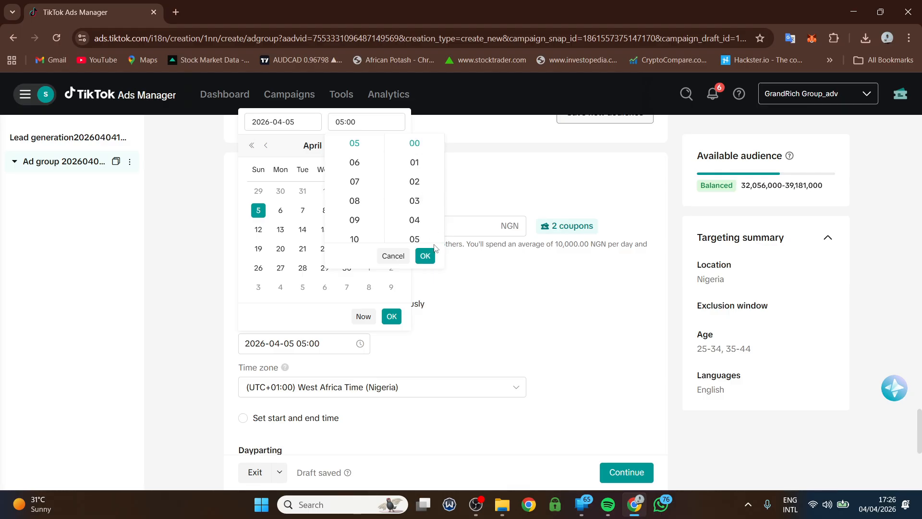
{"action": "left_click", "coordinate": [428, 258]}
{"action": "left_click", "coordinate": [391, 316]}
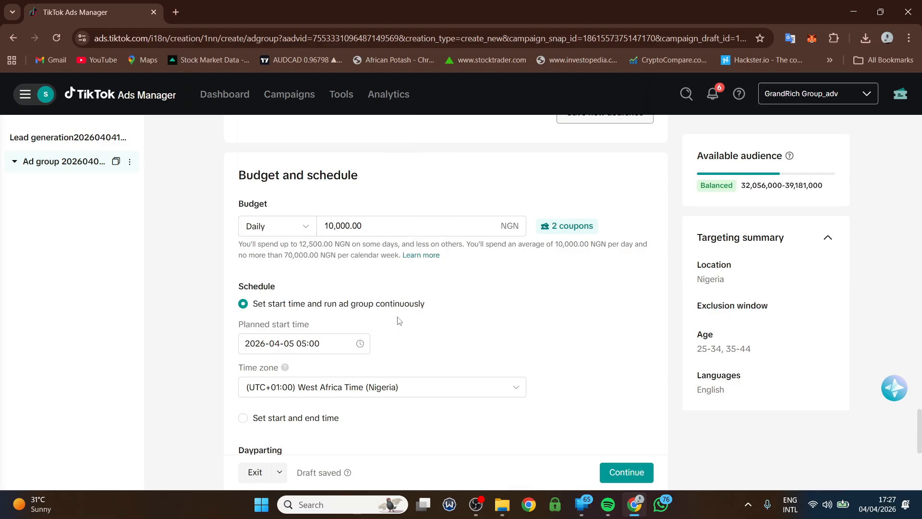
{"action": "scroll", "coordinate": [389, 338], "scroll_direction": "down", "scroll_amount": 1}
{"action": "scroll", "coordinate": [389, 338], "scroll_direction": "down", "scroll_amount": 2}
{"action": "scroll", "coordinate": [336, 202], "scroll_direction": "down", "scroll_amount": 4}
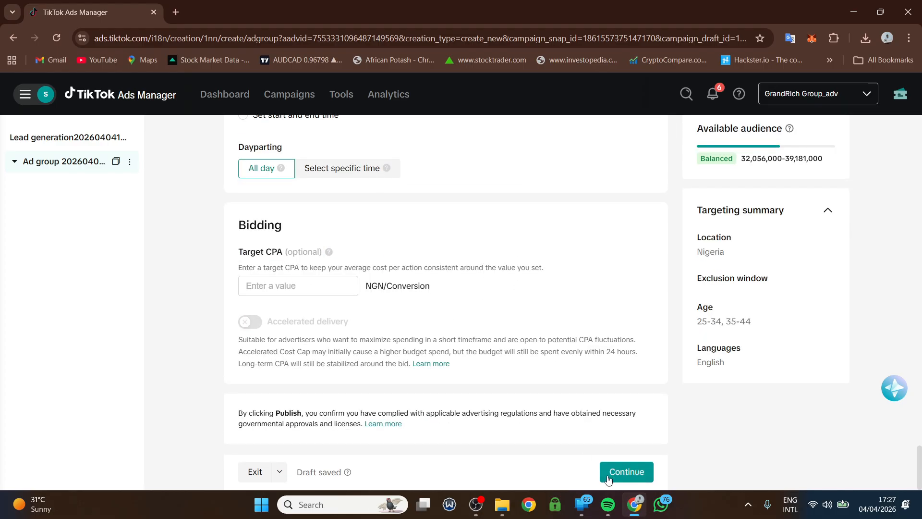
- Continue to the ad page and open Add creatives under Ad creative
{"action": "left_click", "coordinate": [629, 472]}
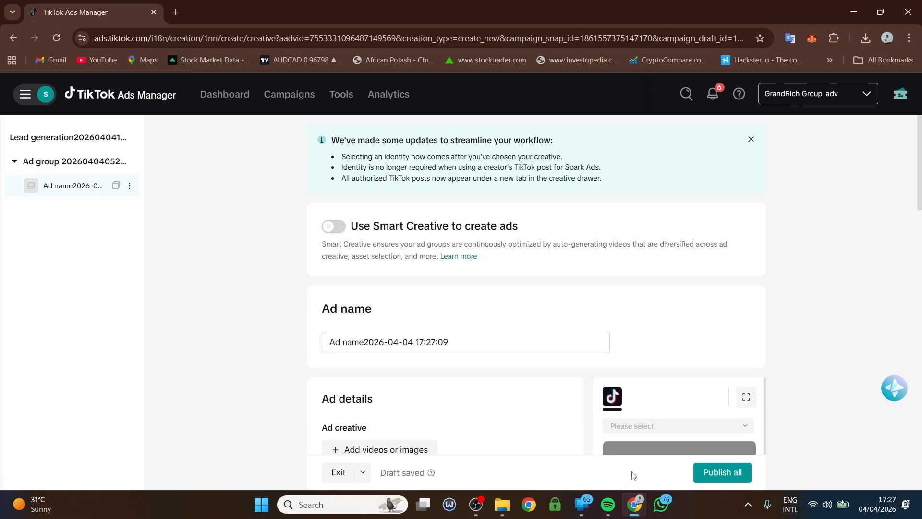
{"action": "scroll", "coordinate": [591, 434], "scroll_direction": "down", "scroll_amount": 3}
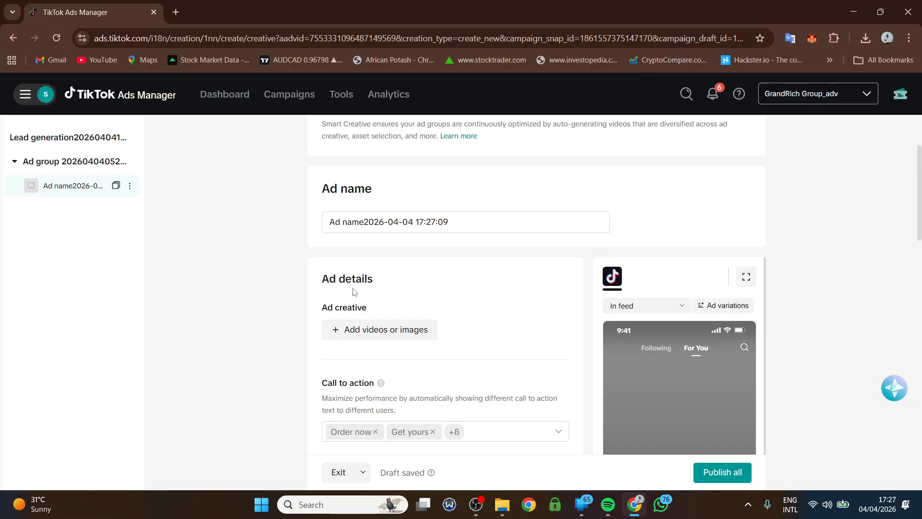
{"action": "left_click", "coordinate": [372, 332]}
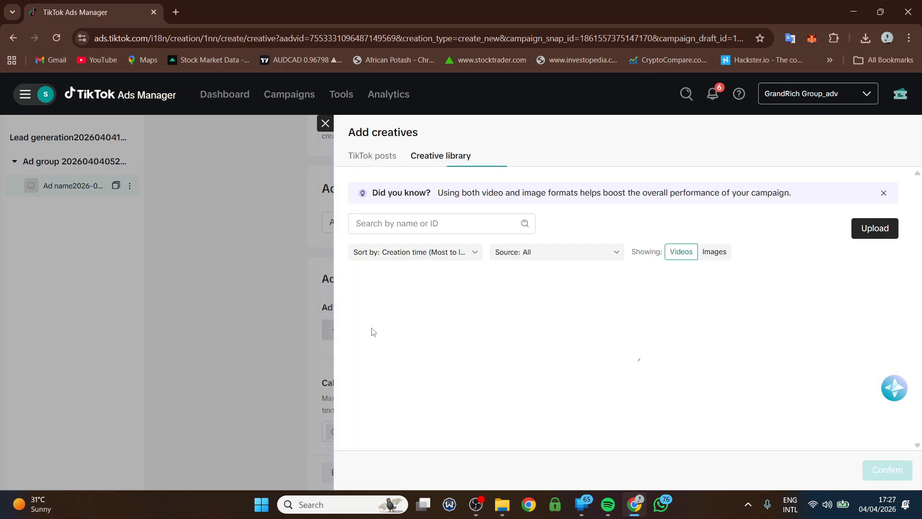
- Filter TikTok posts to GrandRich Group only and add its 00:57 post as the ad creative
{"action": "left_click", "coordinate": [374, 163]}
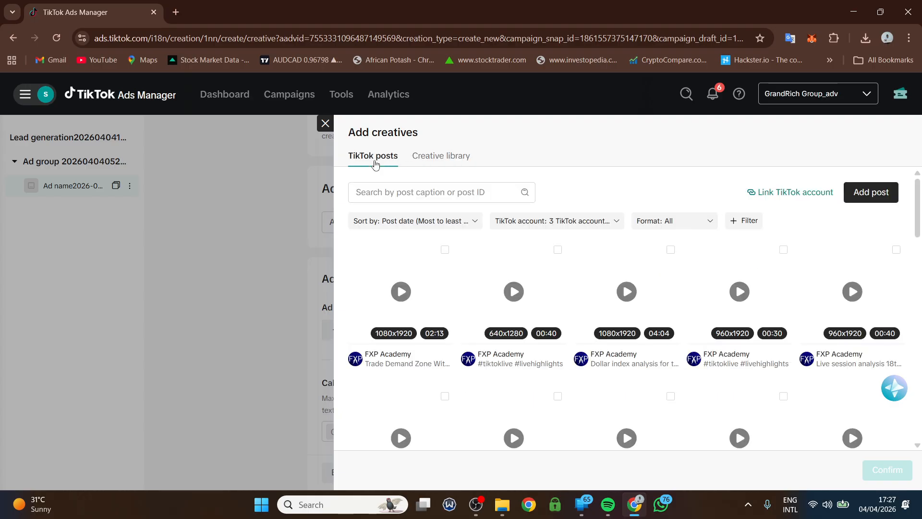
{"action": "left_click", "coordinate": [579, 221]}
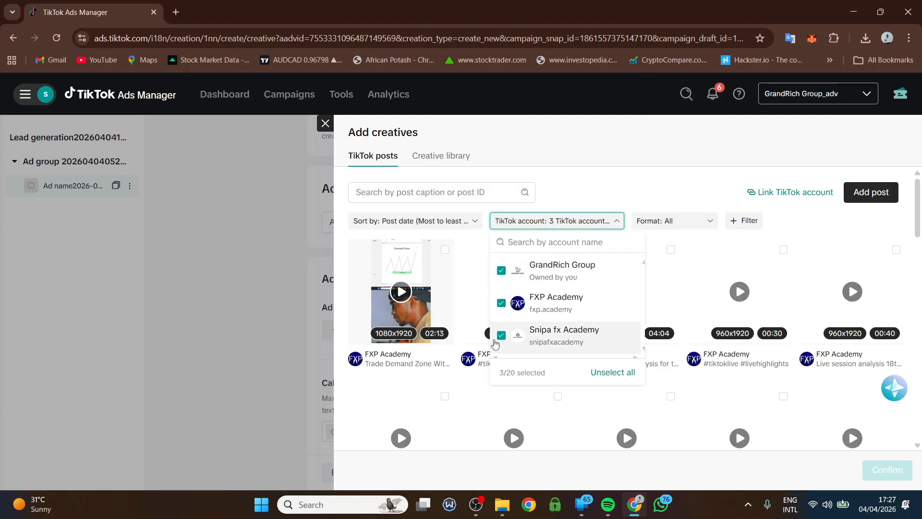
{"action": "left_click", "coordinate": [501, 335]}
{"action": "left_click", "coordinate": [502, 304]}
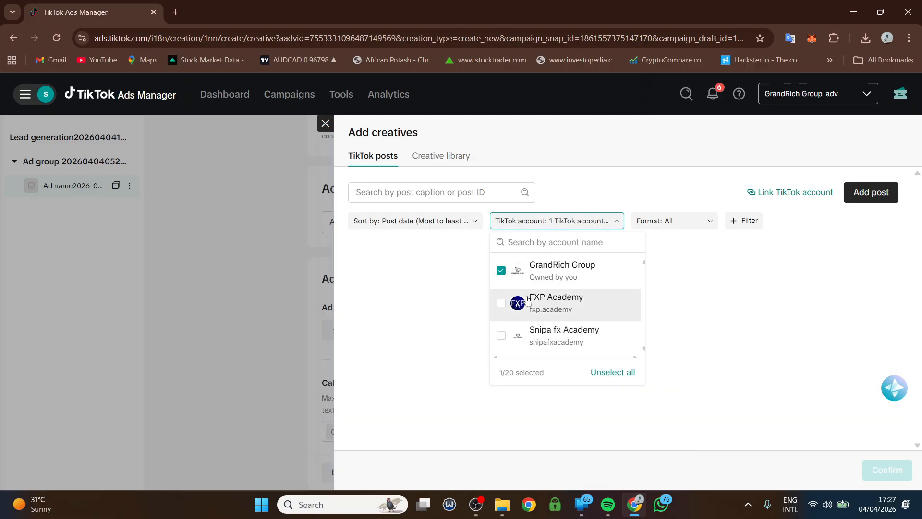
{"action": "left_click", "coordinate": [670, 252]}
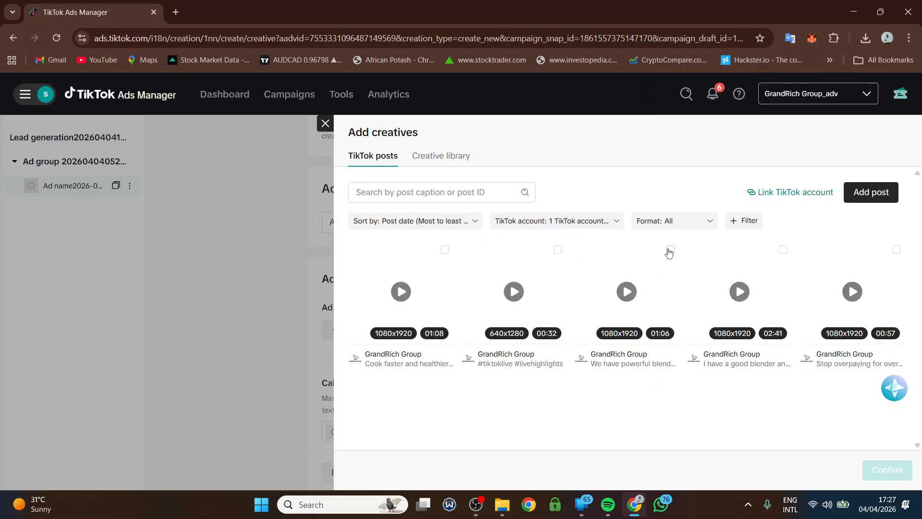
{"action": "left_click", "coordinate": [896, 250]}
{"action": "left_click", "coordinate": [886, 469]}
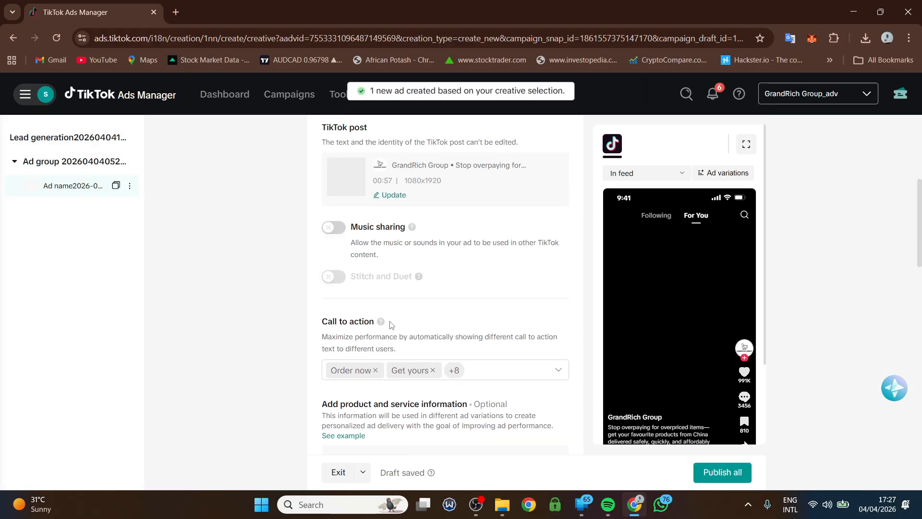
{"action": "scroll", "coordinate": [394, 332], "scroll_direction": "up", "scroll_amount": 1}
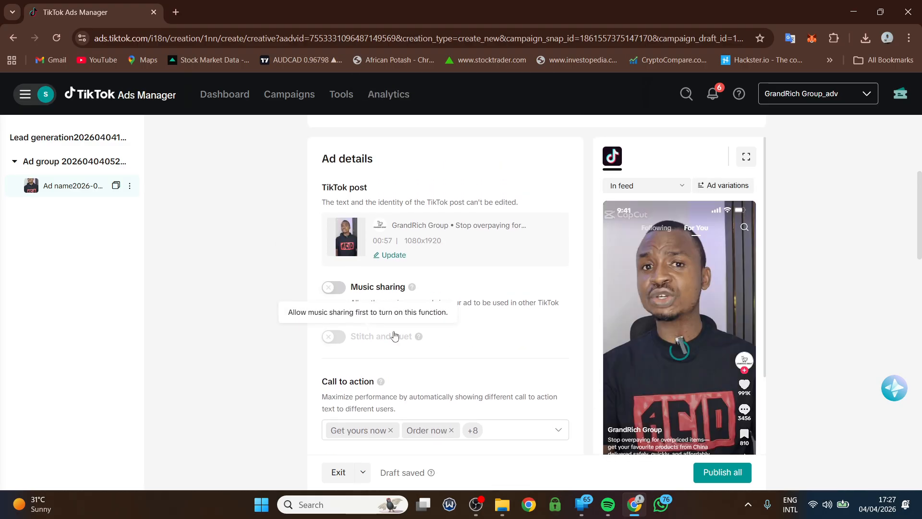
{"action": "scroll", "coordinate": [490, 416], "scroll_direction": "down", "scroll_amount": 3}
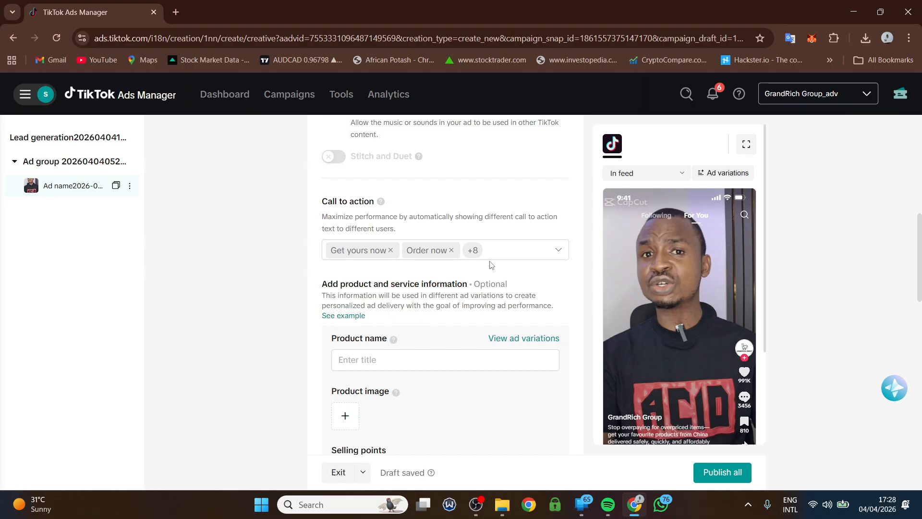
- Replace all preselected call-to-action texts with Order now only
{"action": "left_click", "coordinate": [558, 249]}
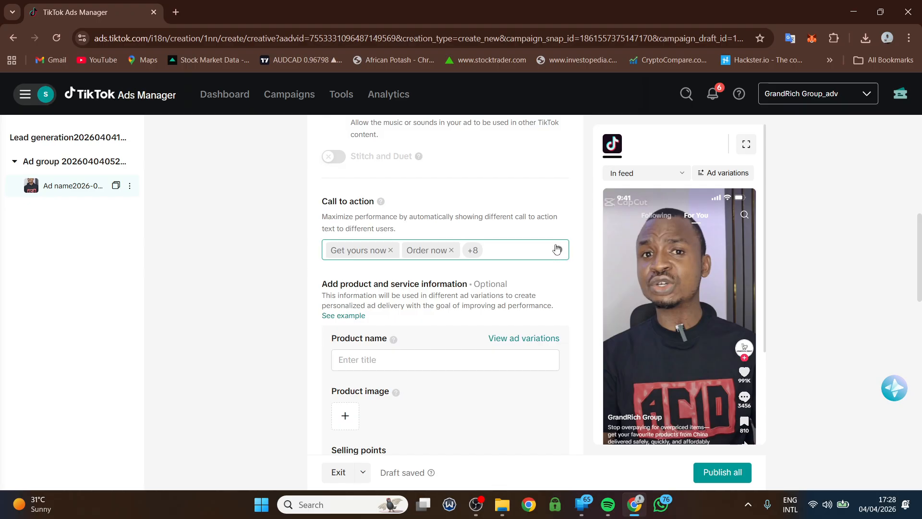
{"action": "left_click", "coordinate": [558, 250]}
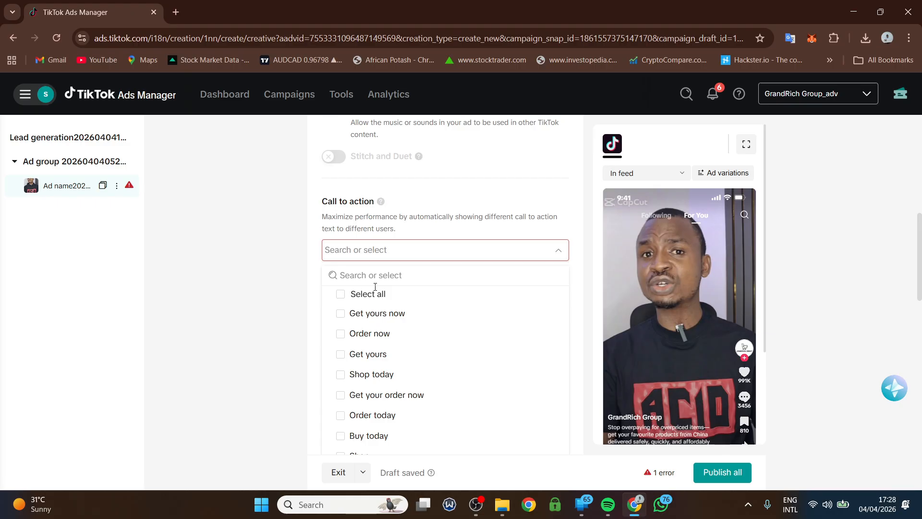
{"action": "left_click", "coordinate": [344, 338]}
{"action": "scroll", "coordinate": [346, 346], "scroll_direction": "down", "scroll_amount": 5}
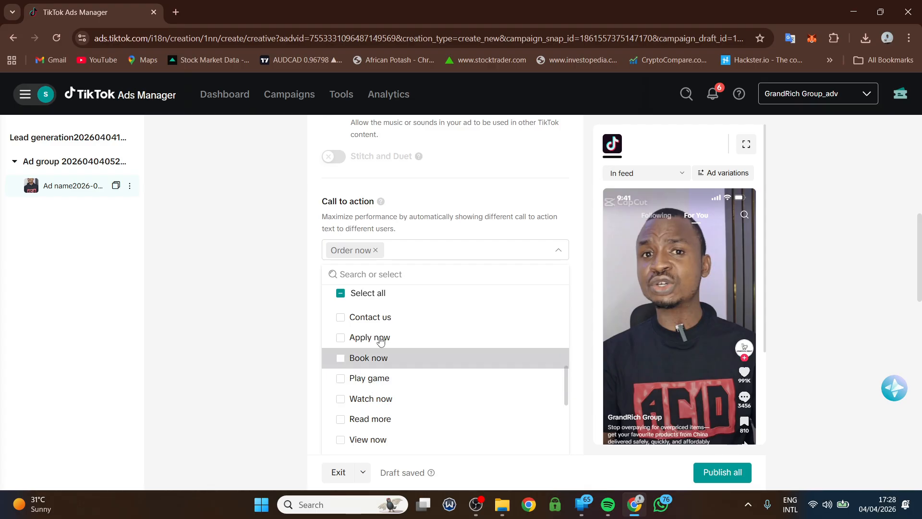
{"action": "left_click", "coordinate": [460, 192]}
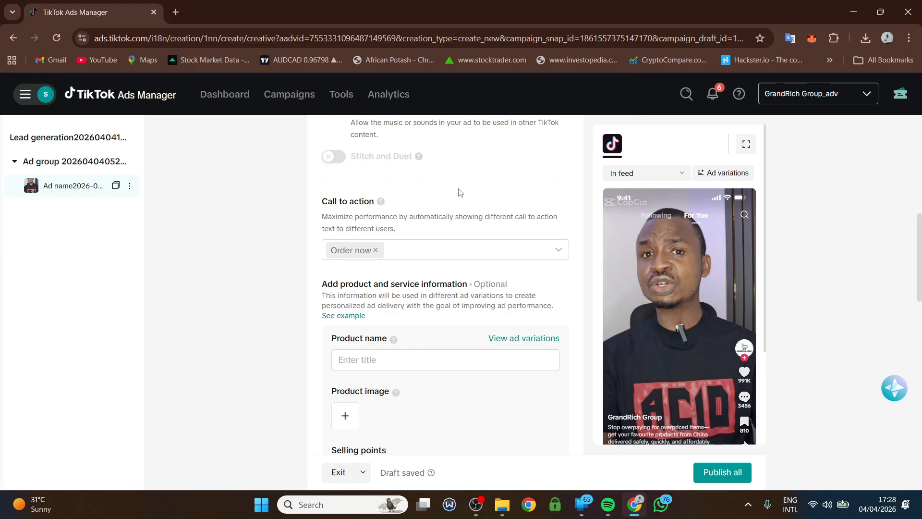
{"action": "scroll", "coordinate": [460, 192], "scroll_direction": "down", "scroll_amount": 8}
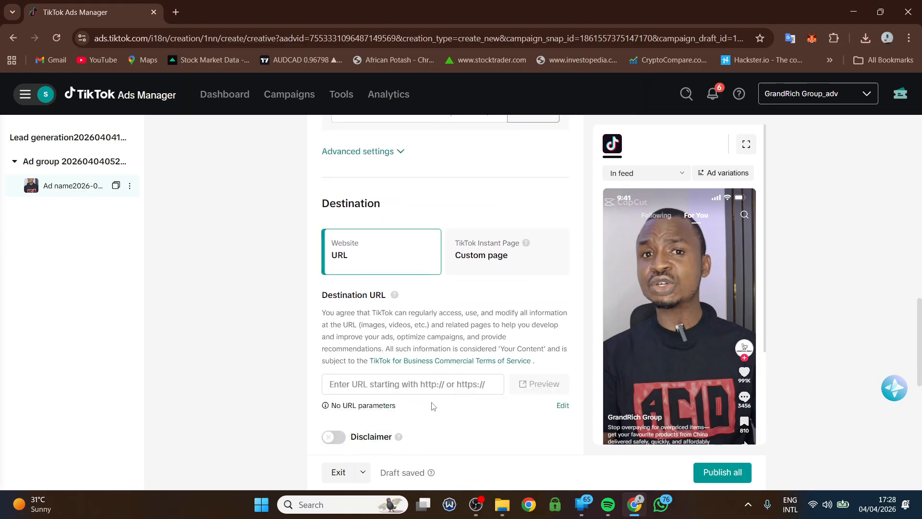
- Load the systeme.io opt-in page in a new Chrome tab
{"action": "scroll", "coordinate": [427, 408], "scroll_direction": "down", "scroll_amount": 1}
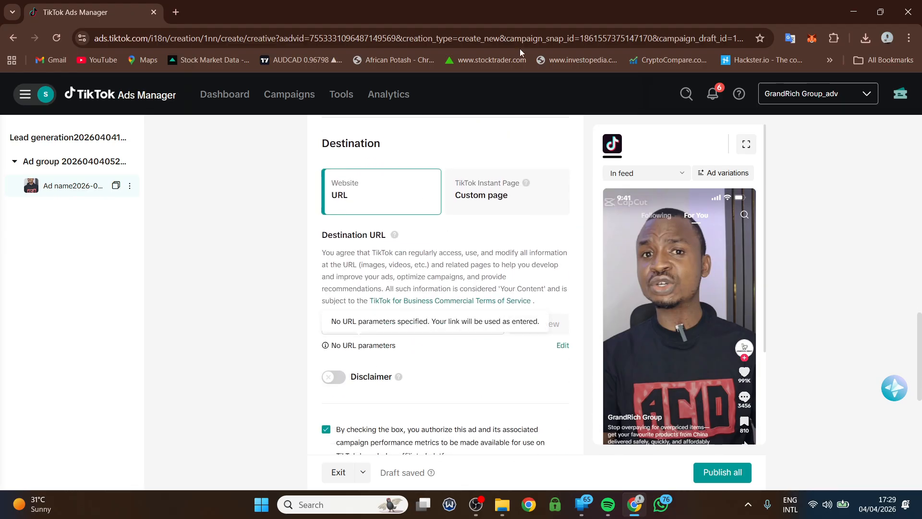
{"action": "left_click", "coordinate": [176, 12]}
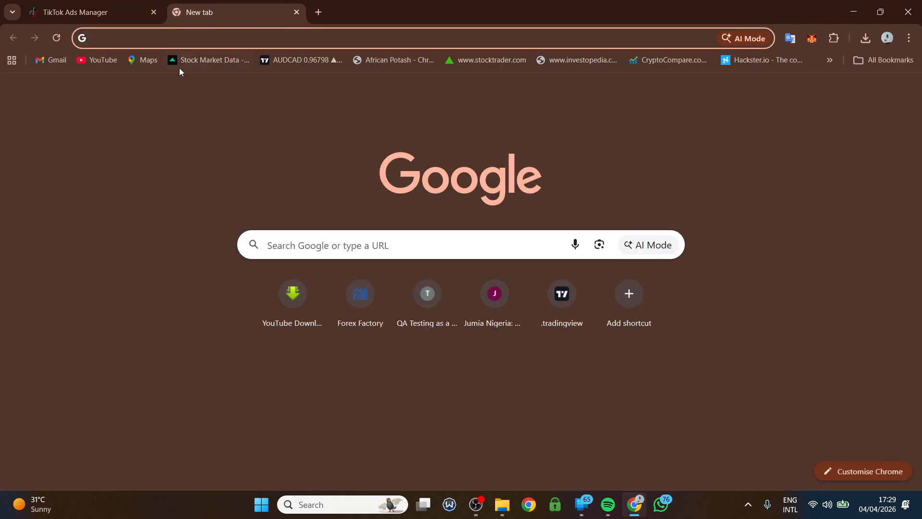
{"action": "type", "text": "systeme.io"}
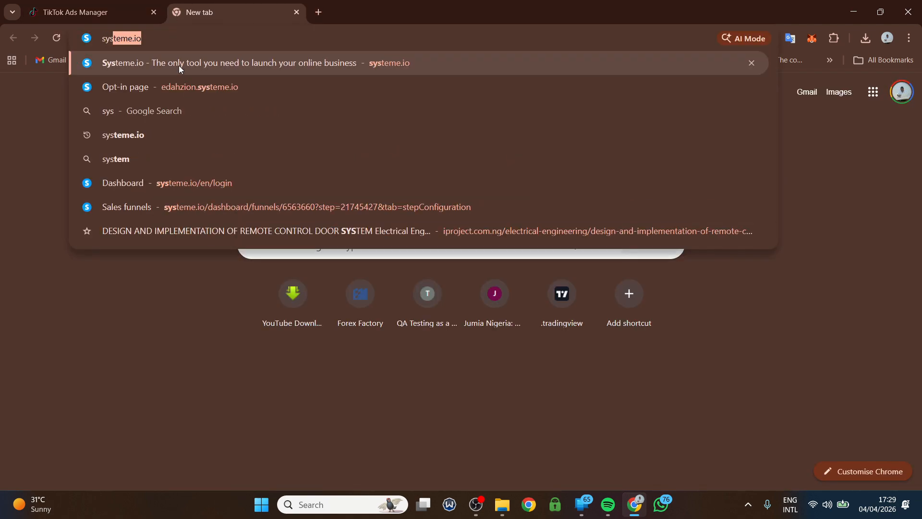
{"action": "left_click", "coordinate": [226, 93]}
- Copy the opt-in page's address and return to the Ads Manager tab
{"action": "left_click", "coordinate": [177, 38]}
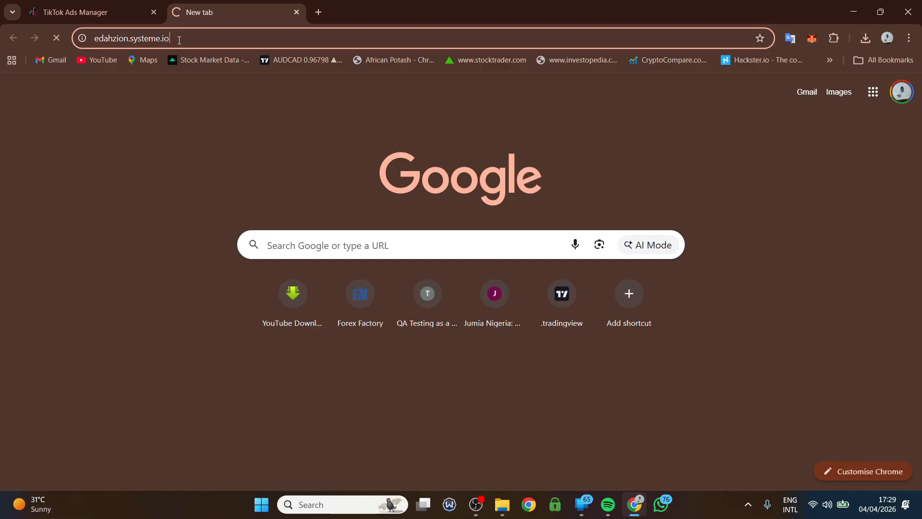
{"action": "left_click_drag", "start_coordinate": [177, 38], "coordinate": [102, 39]}
{"action": "right_click", "coordinate": [112, 38]}
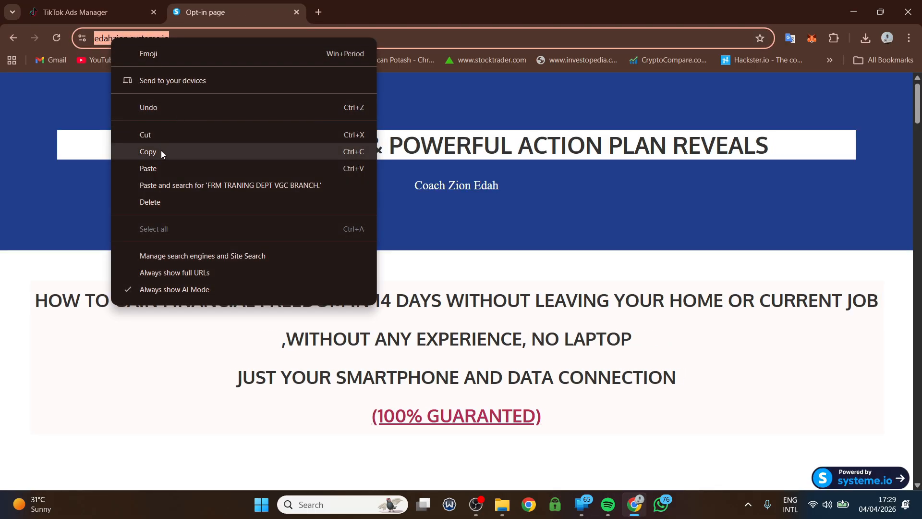
{"action": "left_click", "coordinate": [161, 151]}
{"action": "left_click", "coordinate": [86, 12]}
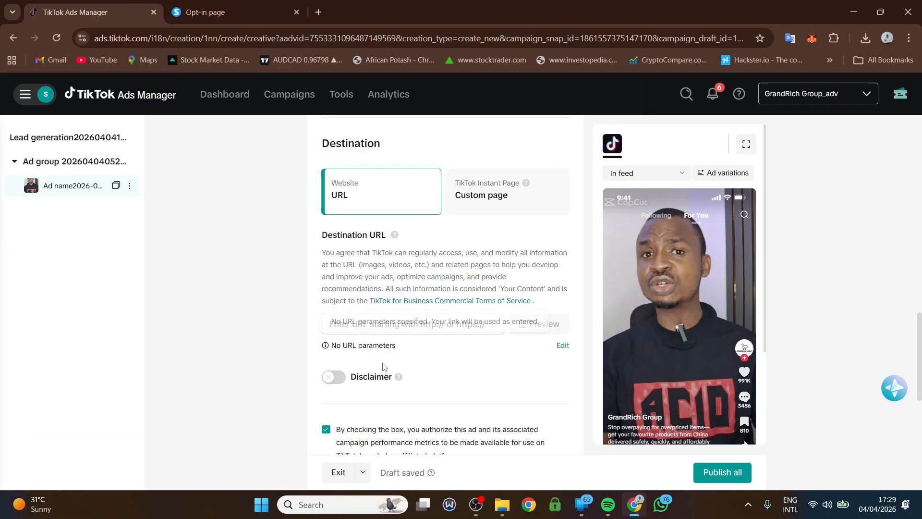
- Paste the opt-in page address as the ad's destination URL, then open the ad group settings
{"action": "left_click", "coordinate": [344, 322]}
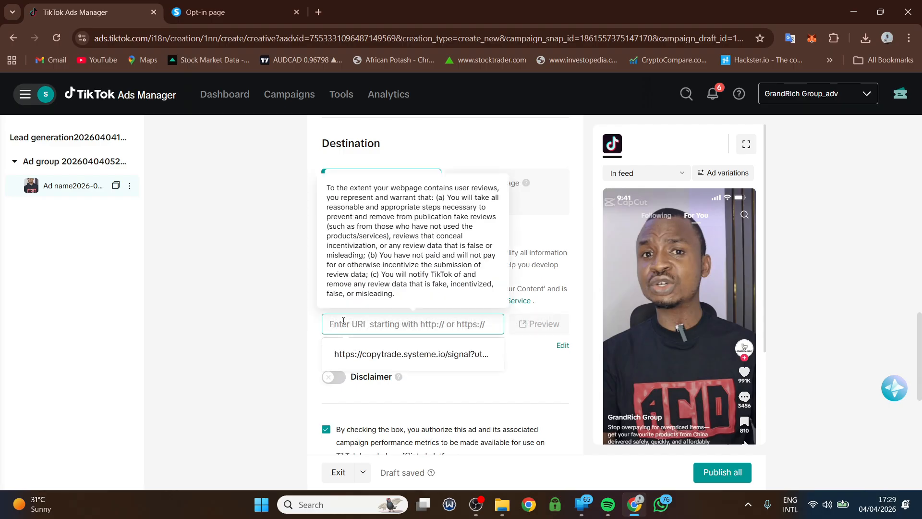
{"action": "key", "text": "ctrl+v"}
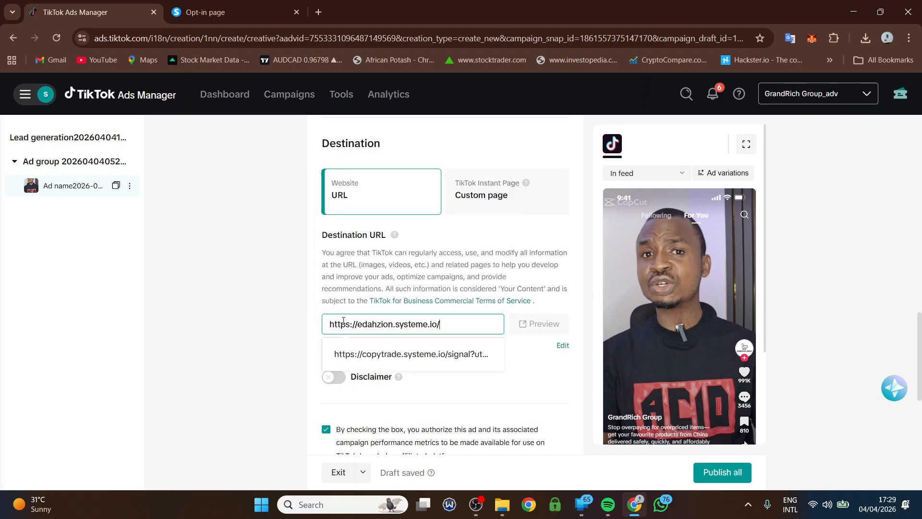
{"action": "left_click", "coordinate": [528, 342]}
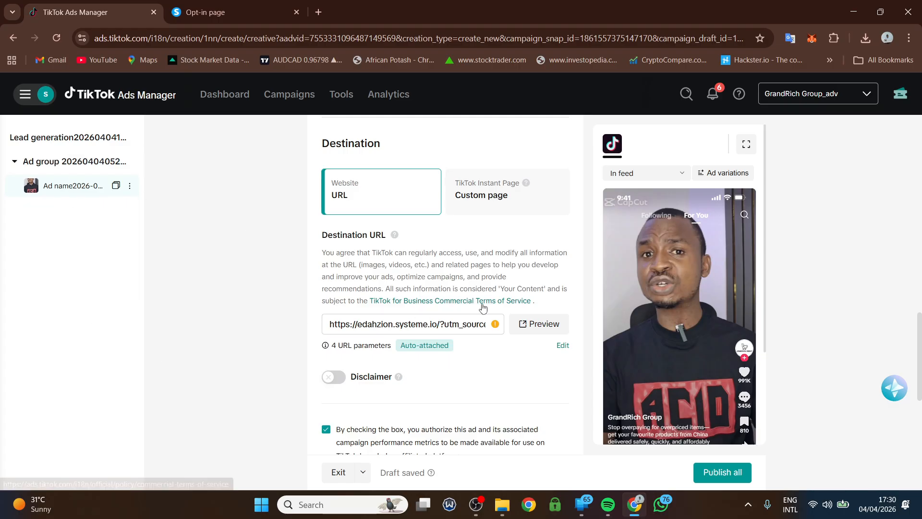
{"action": "scroll", "coordinate": [564, 473], "scroll_direction": "down", "scroll_amount": 3}
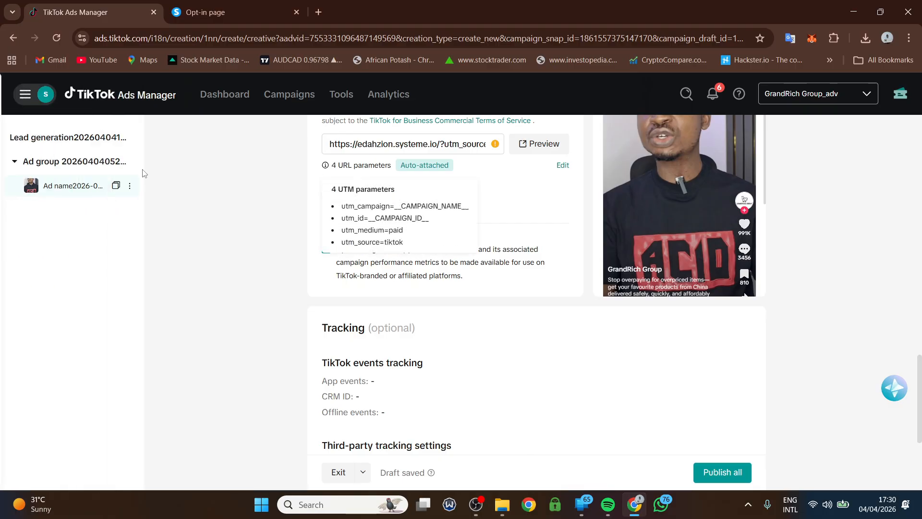
{"action": "left_click", "coordinate": [69, 164]}
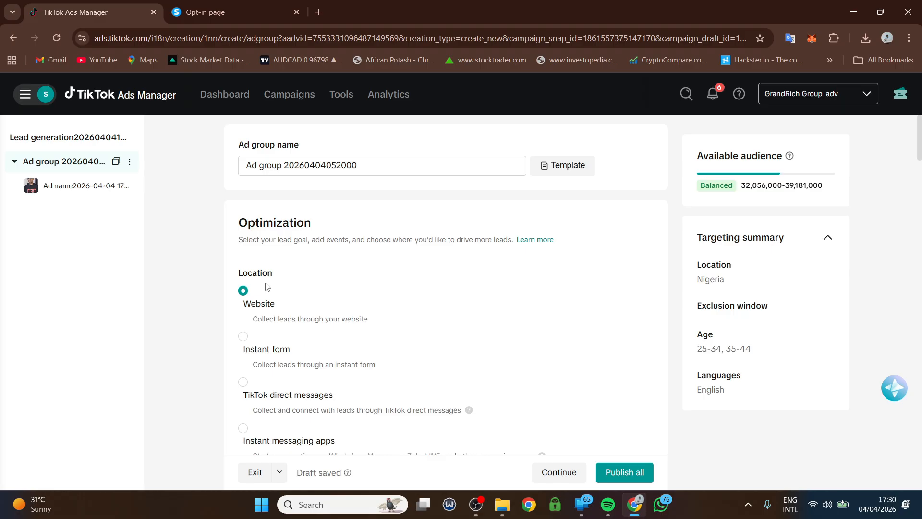
- Switch the ad group's lead collection from Website to Instant form, accepting the ad reset
{"action": "left_click", "coordinate": [243, 340]}
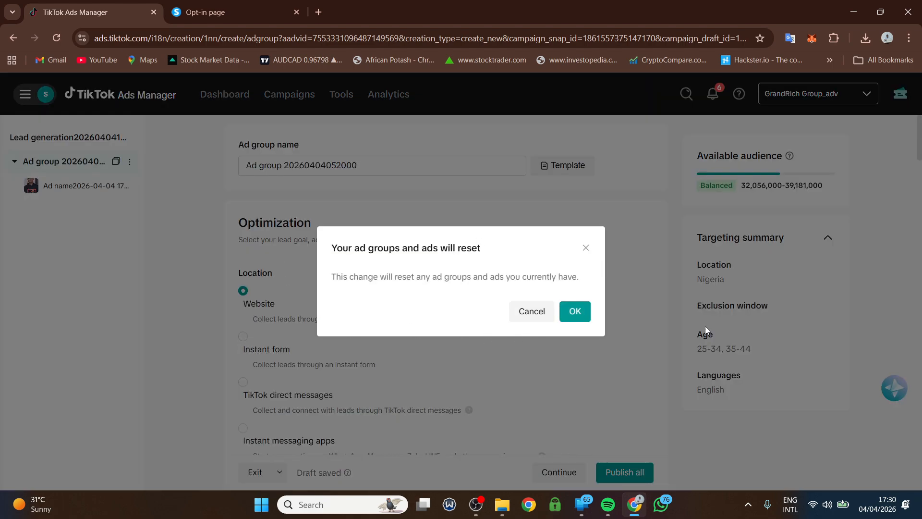
{"action": "left_click", "coordinate": [576, 311]}
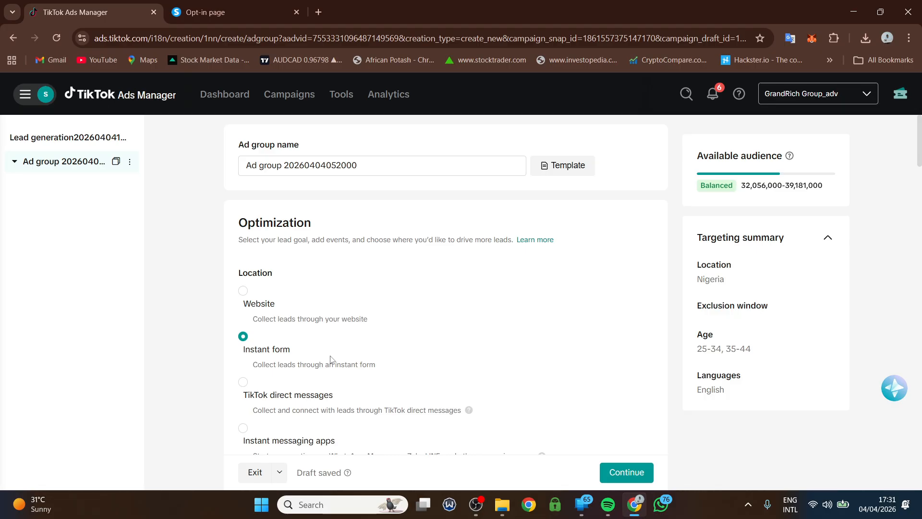
- Review the ad group's targeting, budget and bidding settings, then continue to create a new ad
{"action": "scroll", "coordinate": [331, 359], "scroll_direction": "down", "scroll_amount": 4}
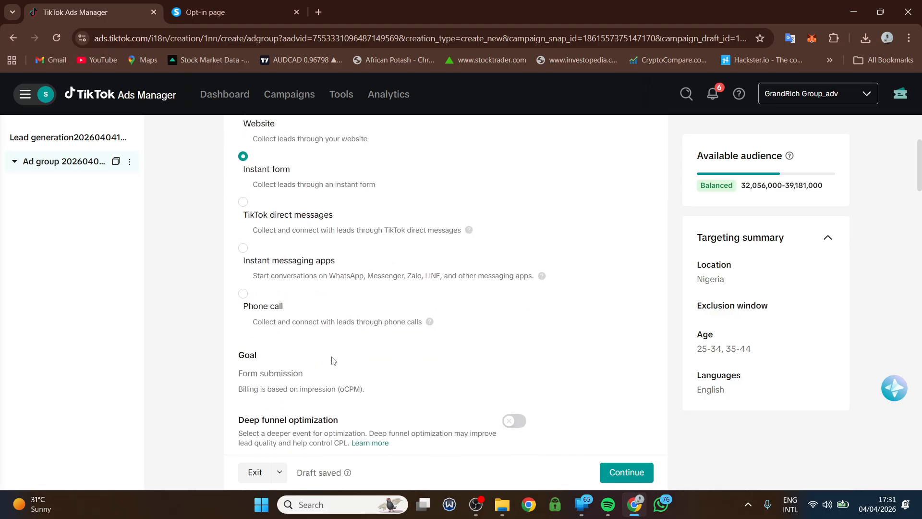
{"action": "scroll", "coordinate": [330, 291], "scroll_direction": "down", "scroll_amount": 7}
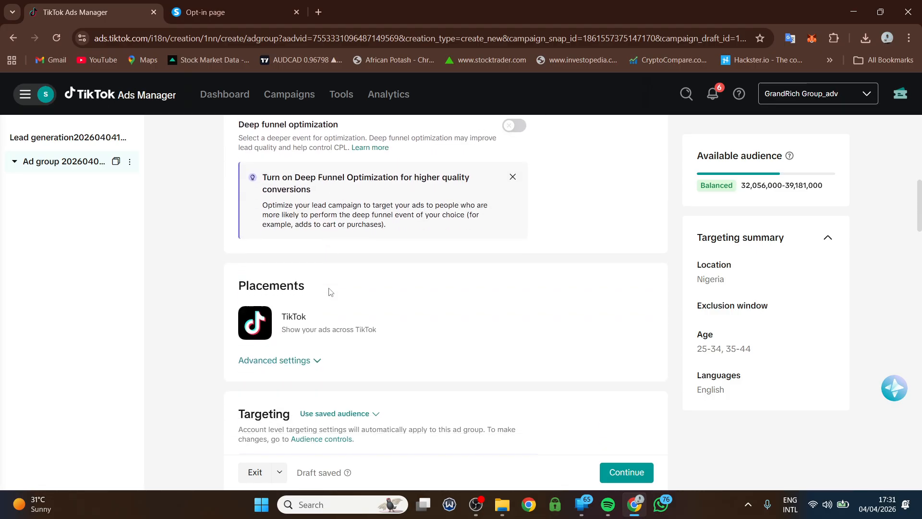
{"action": "scroll", "coordinate": [330, 291], "scroll_direction": "up", "scroll_amount": 4}
{"action": "scroll", "coordinate": [330, 293], "scroll_direction": "down", "scroll_amount": 12}
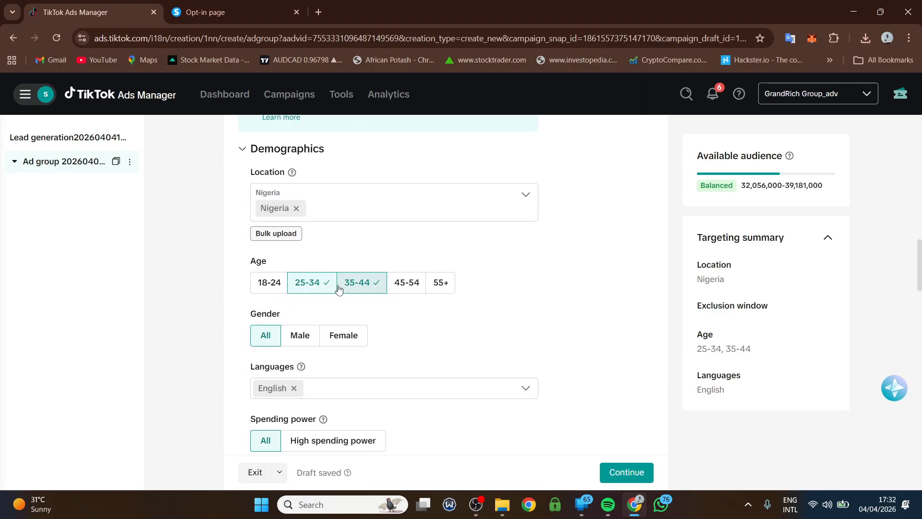
{"action": "scroll", "coordinate": [336, 283], "scroll_direction": "down", "scroll_amount": 9}
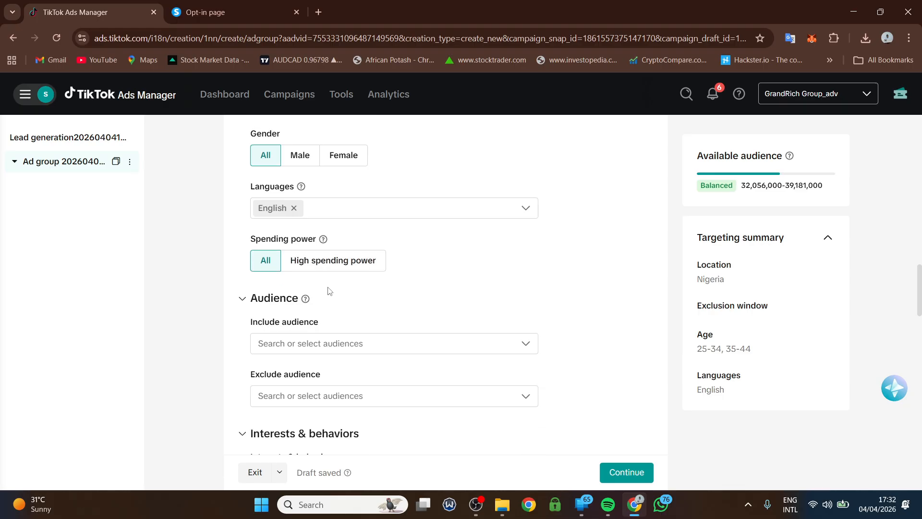
{"action": "scroll", "coordinate": [330, 297], "scroll_direction": "down", "scroll_amount": 12}
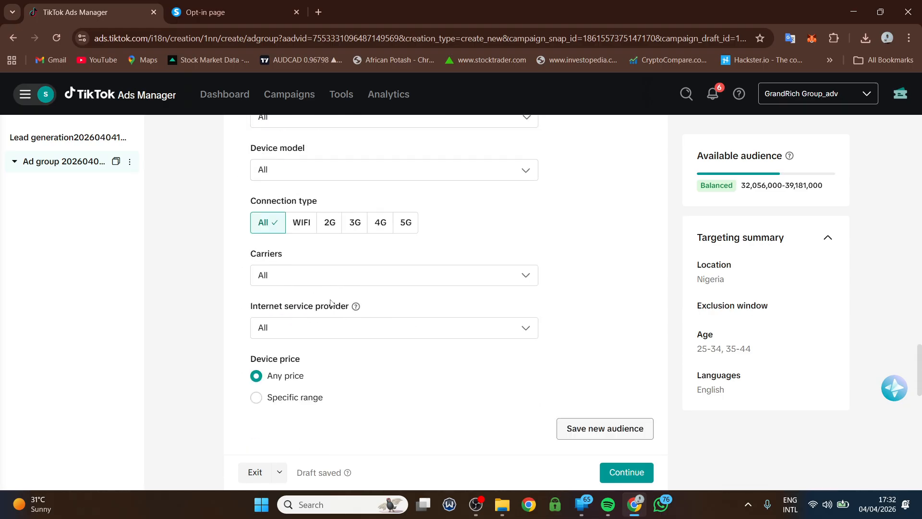
{"action": "scroll", "coordinate": [331, 303], "scroll_direction": "down", "scroll_amount": 7}
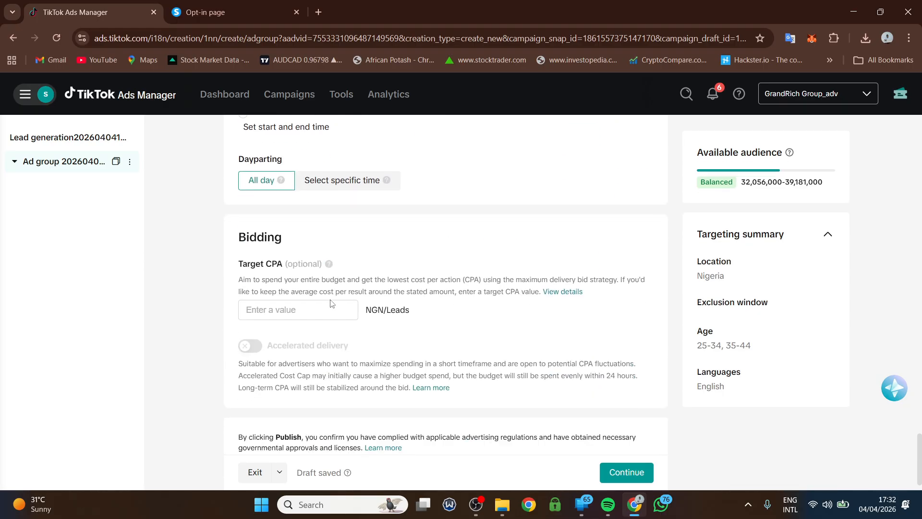
{"action": "scroll", "coordinate": [335, 306], "scroll_direction": "up", "scroll_amount": 5}
{"action": "scroll", "coordinate": [337, 305], "scroll_direction": "up", "scroll_amount": 5}
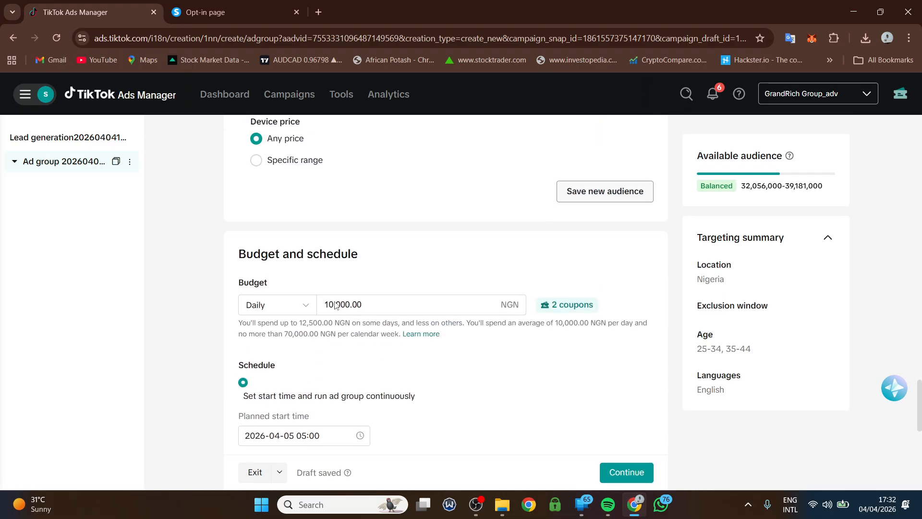
{"action": "scroll", "coordinate": [359, 307], "scroll_direction": "down", "scroll_amount": 8}
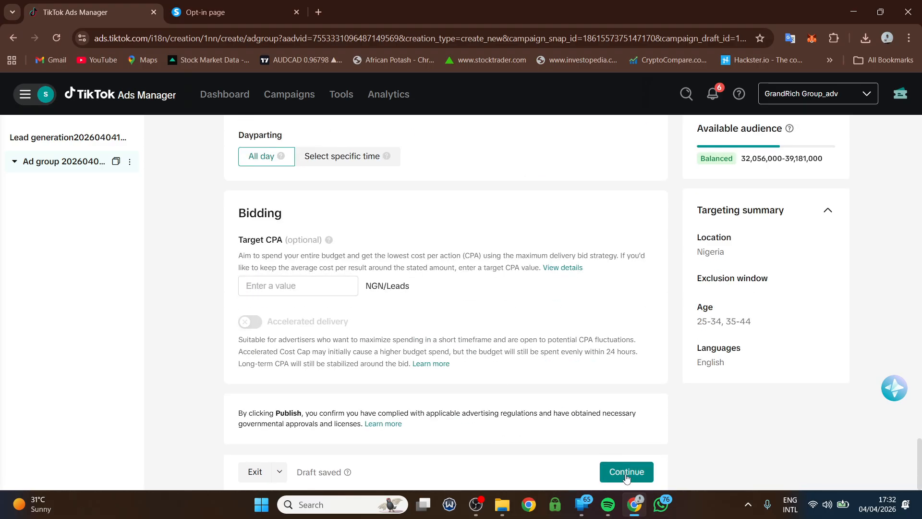
{"action": "left_click", "coordinate": [627, 472]}
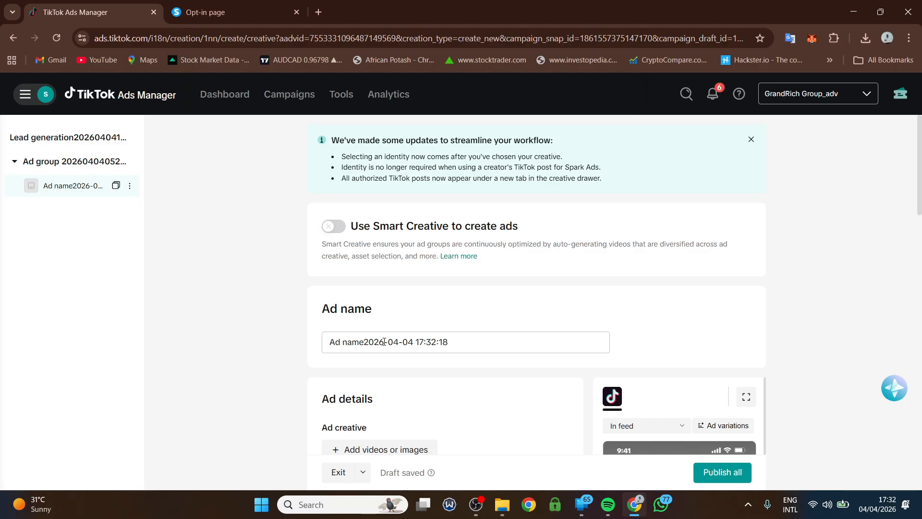
- Add the 00:40 FXP Academy live session analysis TikTok post as the ad creative
{"action": "scroll", "coordinate": [351, 385], "scroll_direction": "down", "scroll_amount": 1}
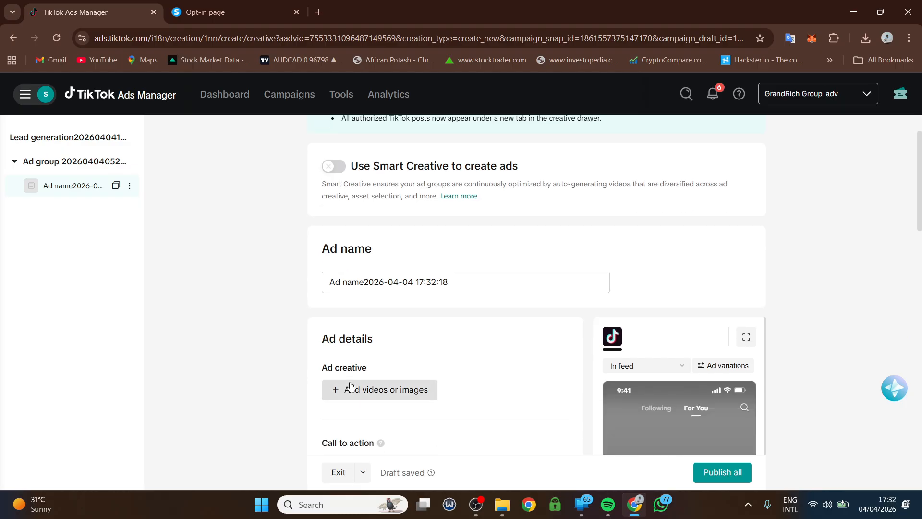
{"action": "left_click", "coordinate": [351, 386]}
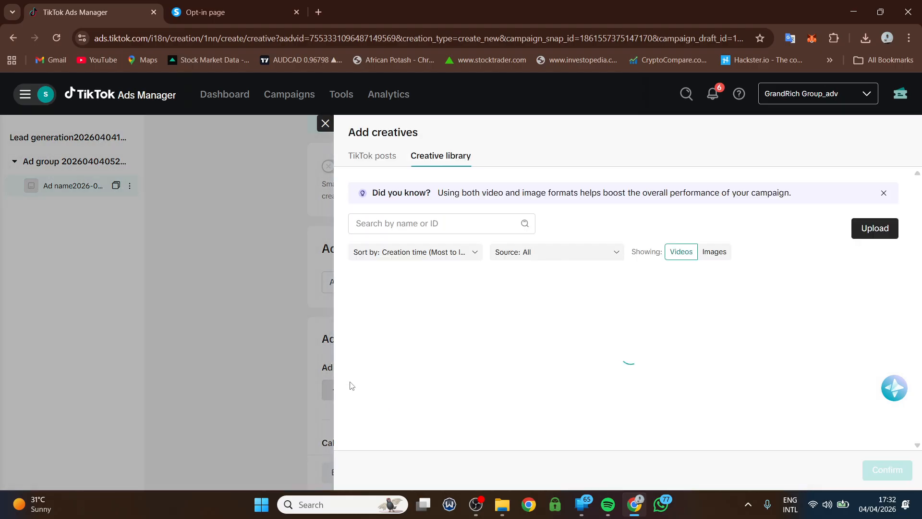
{"action": "left_click", "coordinate": [372, 157]}
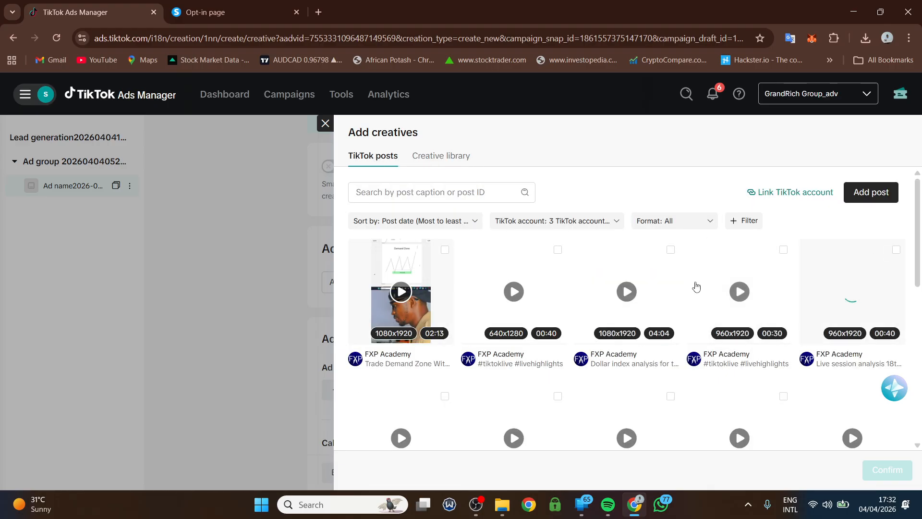
{"action": "left_click", "coordinate": [896, 250]}
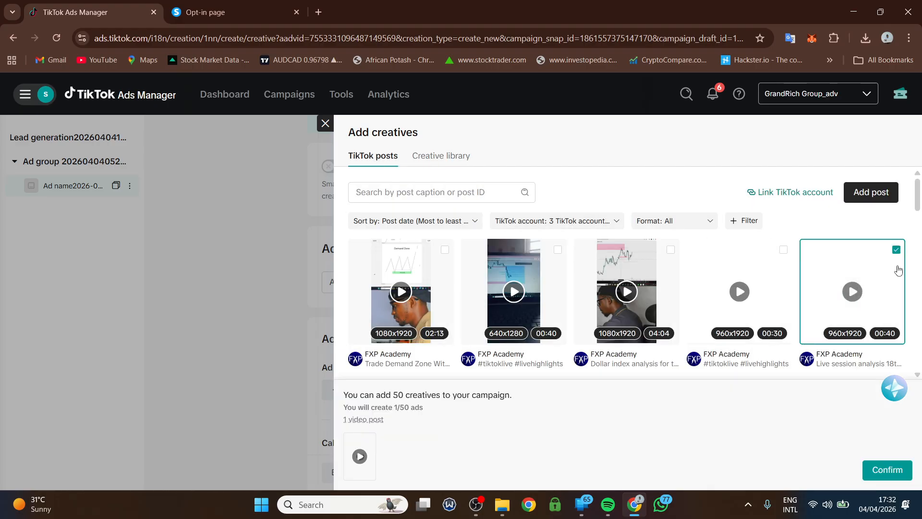
{"action": "left_click", "coordinate": [886, 470]}
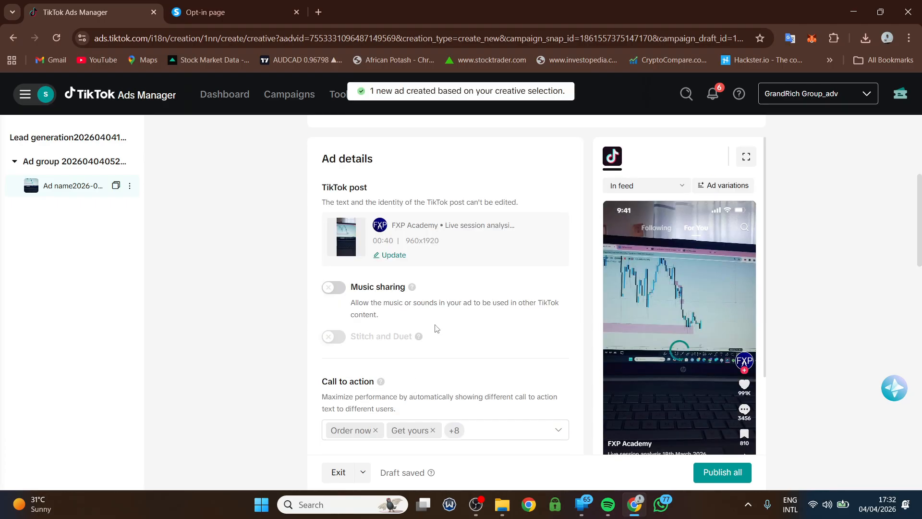
- Clear the preset call-to-action options and set Shop today as the only one
{"action": "left_click", "coordinate": [558, 431]}
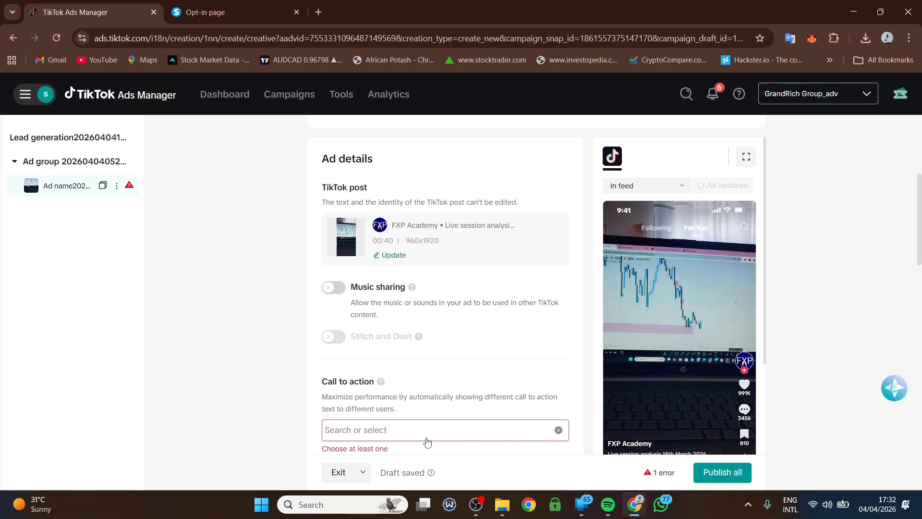
{"action": "left_click", "coordinate": [416, 435]}
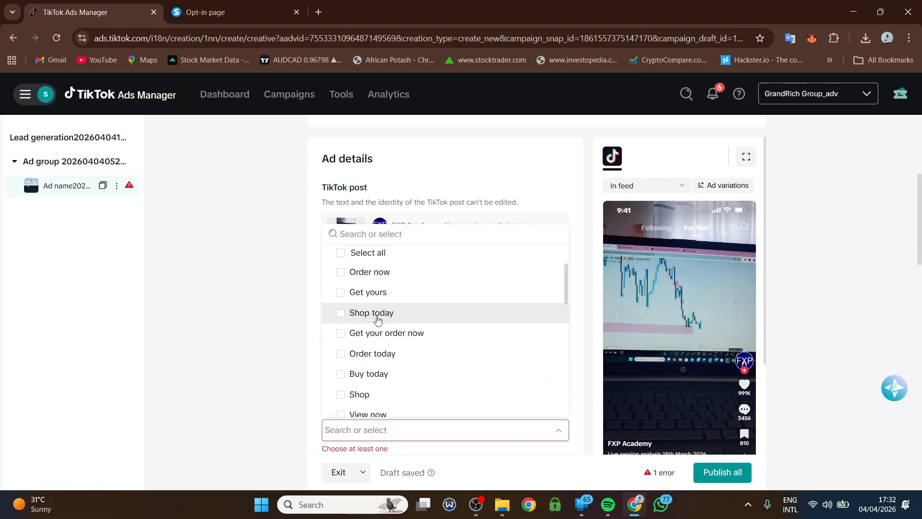
{"action": "left_click", "coordinate": [377, 319]}
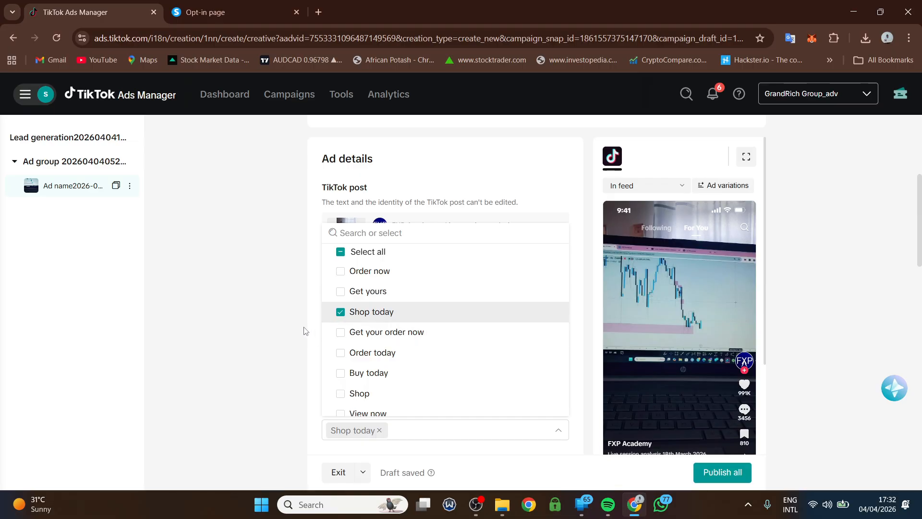
{"action": "left_click", "coordinate": [304, 330]}
{"action": "scroll", "coordinate": [832, 300], "scroll_direction": "down", "scroll_amount": 1}
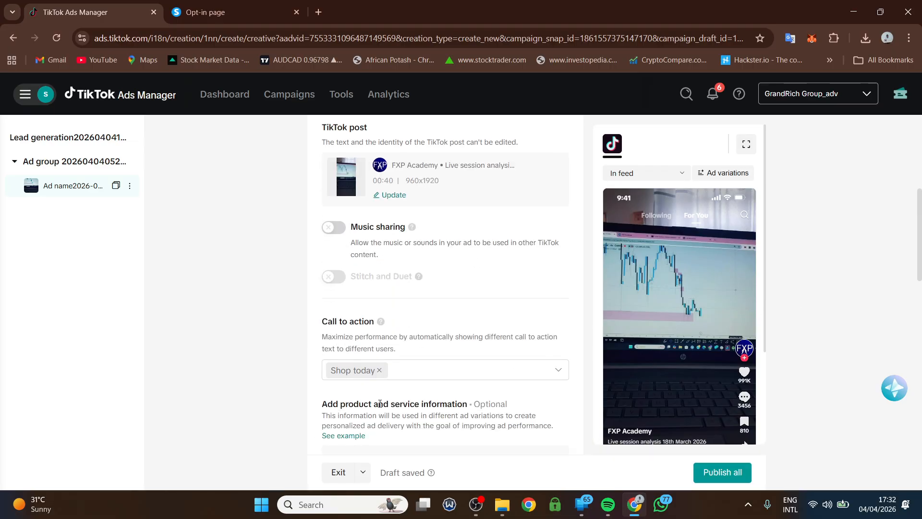
{"action": "scroll", "coordinate": [379, 404], "scroll_direction": "down", "scroll_amount": 7}
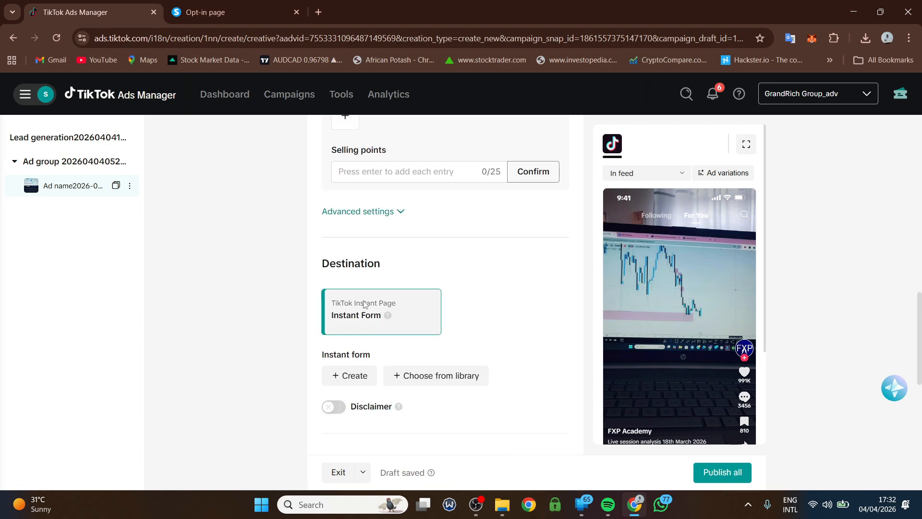
- Choose the Tutorial Form template from the instant form library as the ad's destination
{"action": "scroll", "coordinate": [363, 304], "scroll_direction": "down", "scroll_amount": 1}
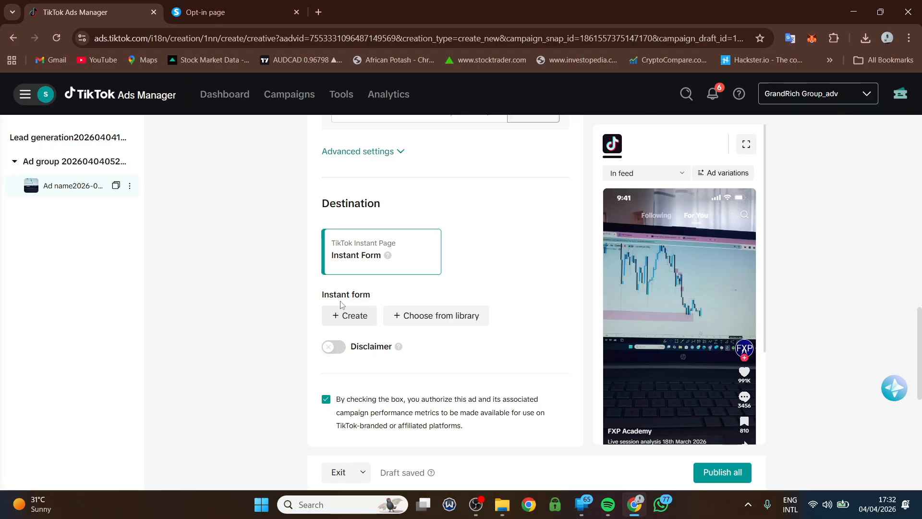
{"action": "scroll", "coordinate": [662, 310], "scroll_direction": "down", "scroll_amount": 3}
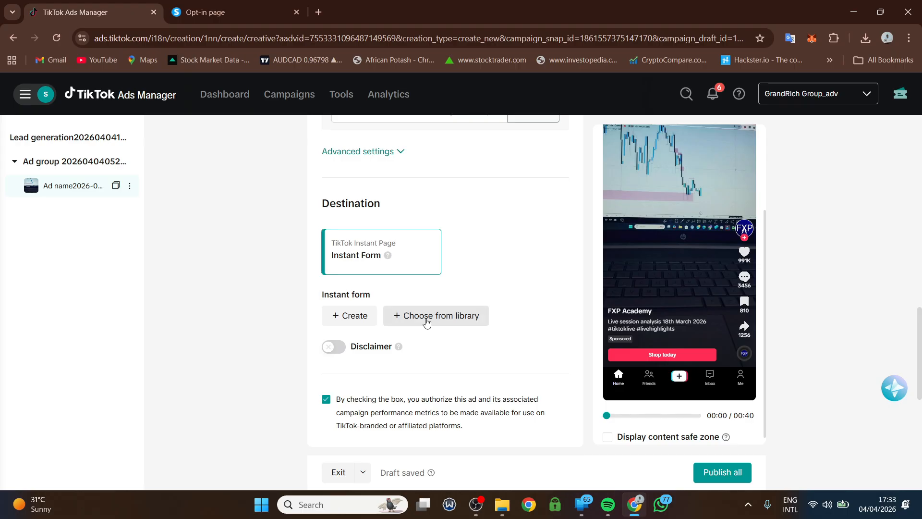
{"action": "left_click", "coordinate": [426, 318]}
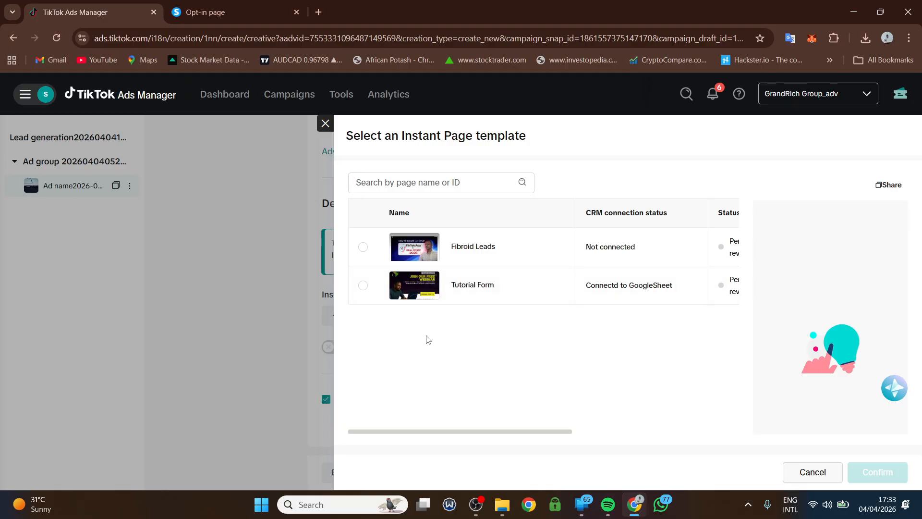
{"action": "left_click", "coordinate": [364, 286]}
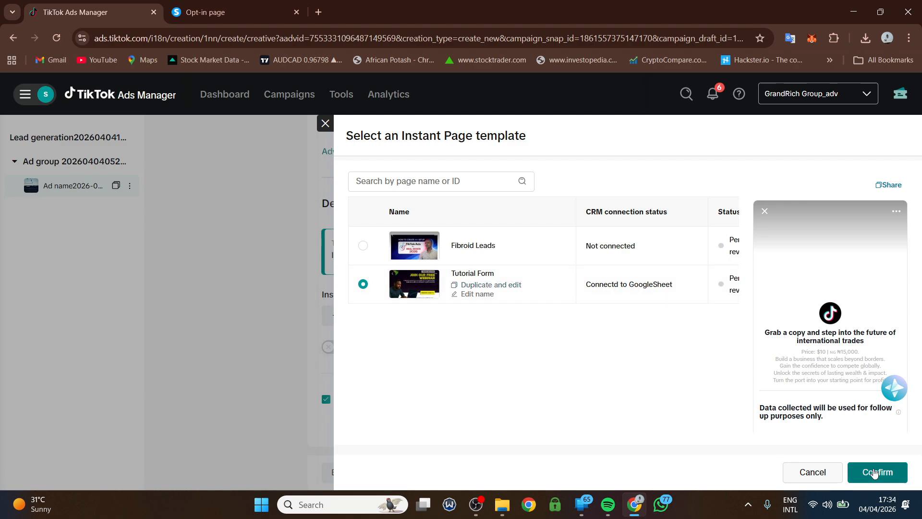
{"action": "left_click", "coordinate": [875, 471]}
{"action": "scroll", "coordinate": [435, 346], "scroll_direction": "down", "scroll_amount": 3}
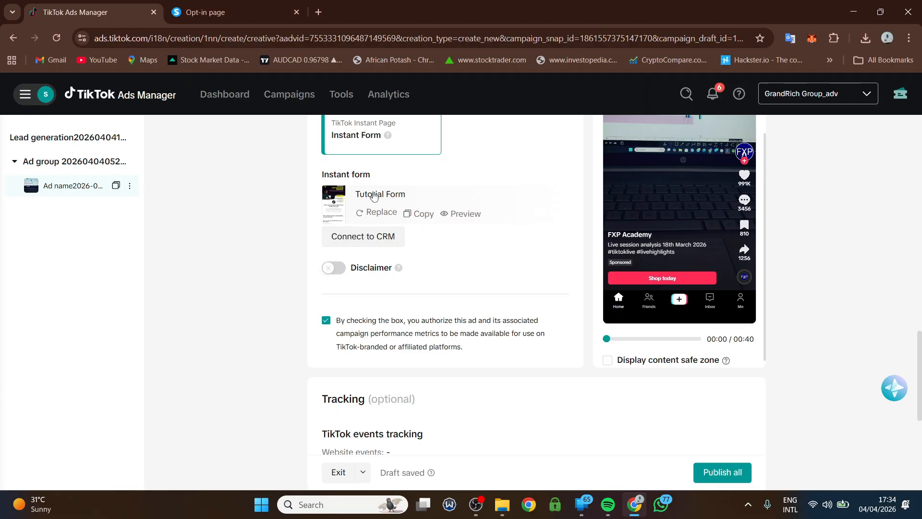
- Look over the ad's creative settings, then reopen the ad group settings from the campaign tree
{"action": "mouse_move", "coordinate": [613, 249]}
{"action": "scroll", "coordinate": [391, 284], "scroll_direction": "down", "scroll_amount": 6}
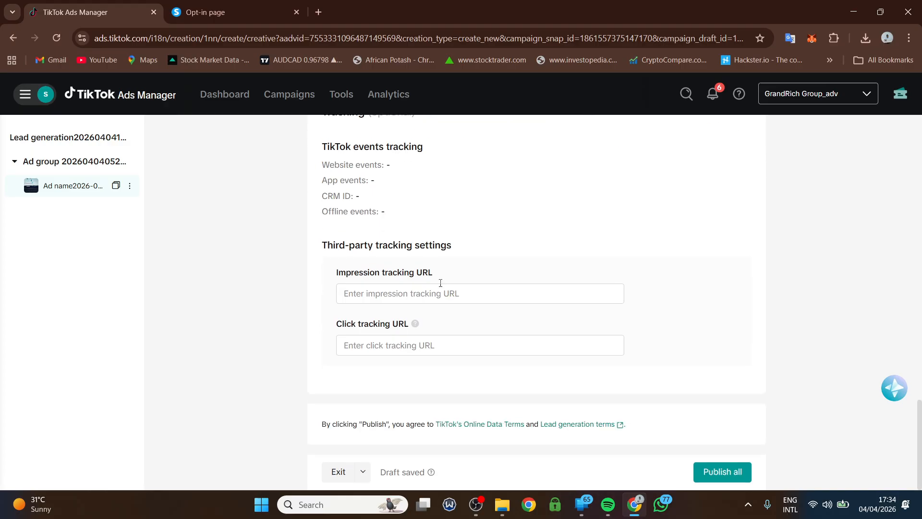
{"action": "scroll", "coordinate": [440, 282], "scroll_direction": "up", "scroll_amount": 20}
{"action": "scroll", "coordinate": [432, 180], "scroll_direction": "down", "scroll_amount": 7}
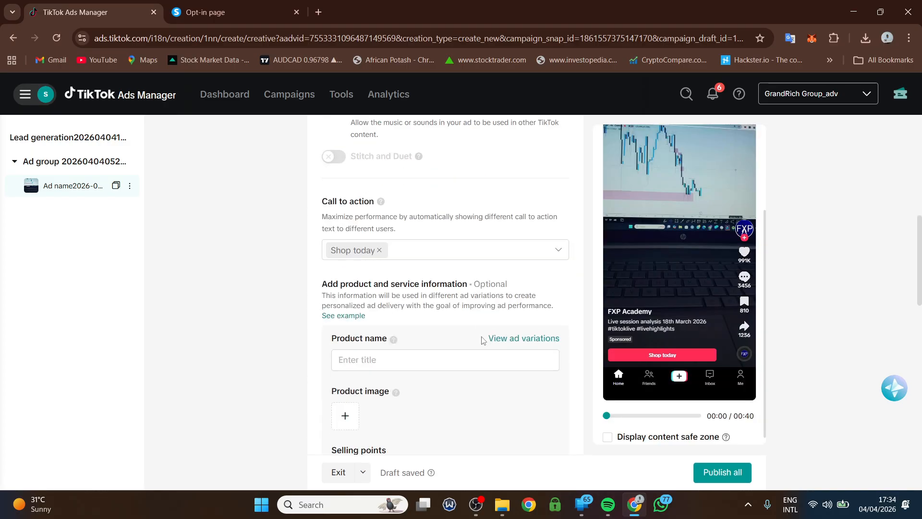
{"action": "scroll", "coordinate": [461, 208], "scroll_direction": "up", "scroll_amount": 1}
{"action": "scroll", "coordinate": [511, 336], "scroll_direction": "down", "scroll_amount": 5}
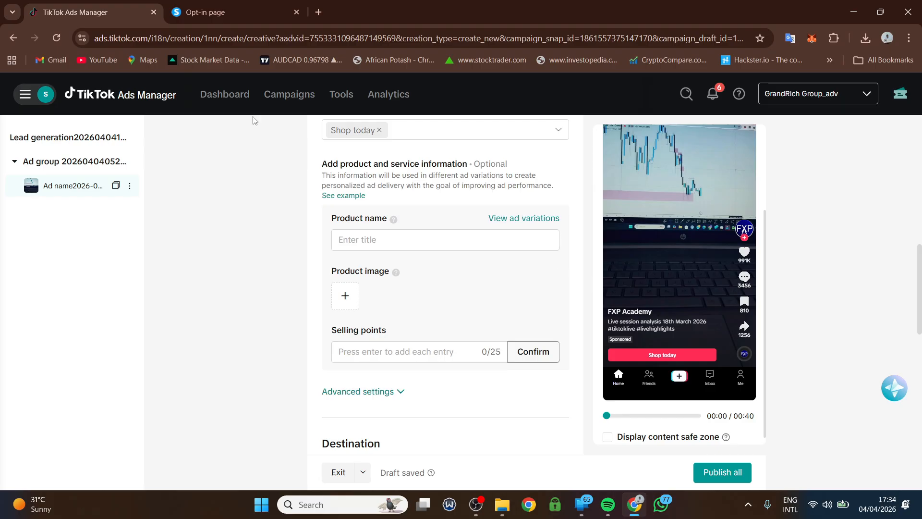
{"action": "left_click", "coordinate": [57, 170]}
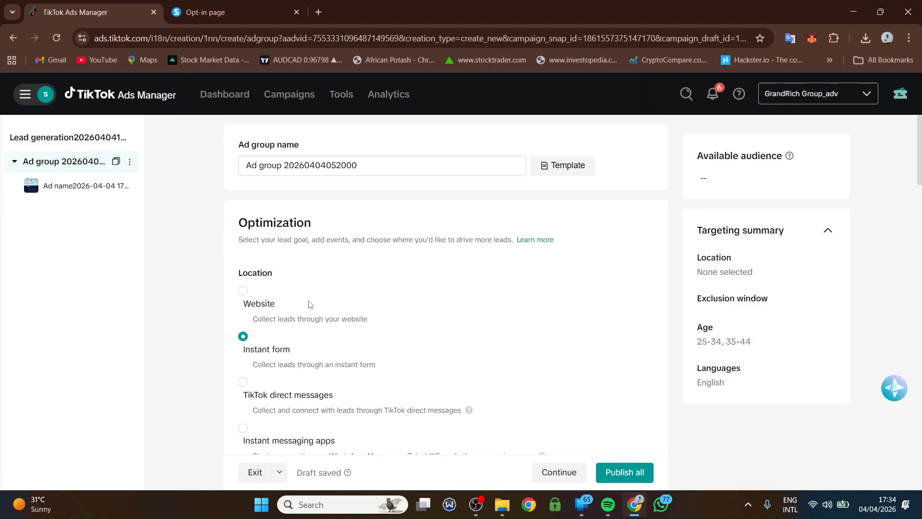
{"action": "scroll", "coordinate": [308, 302], "scroll_direction": "down", "scroll_amount": 3}
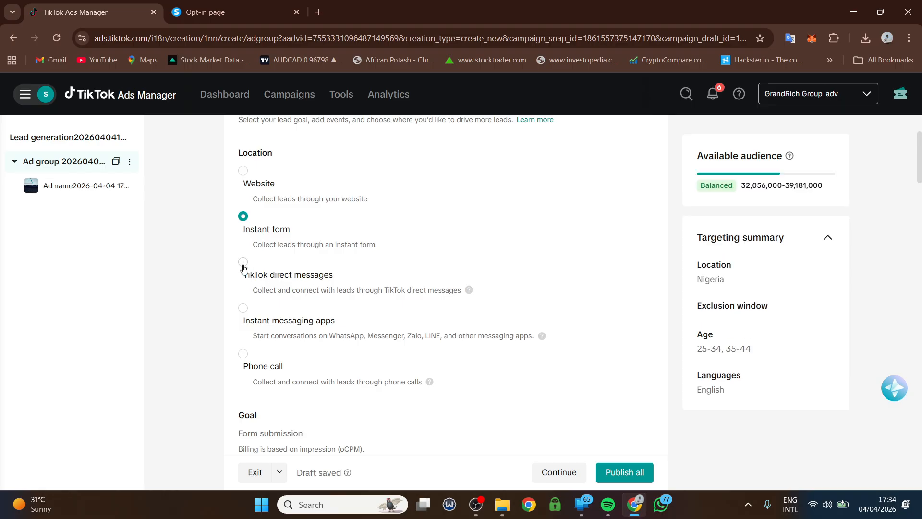
- Switch lead collection to TikTok direct messages, accepting the reset of existing ad groups and ads
{"action": "left_click", "coordinate": [243, 267]}
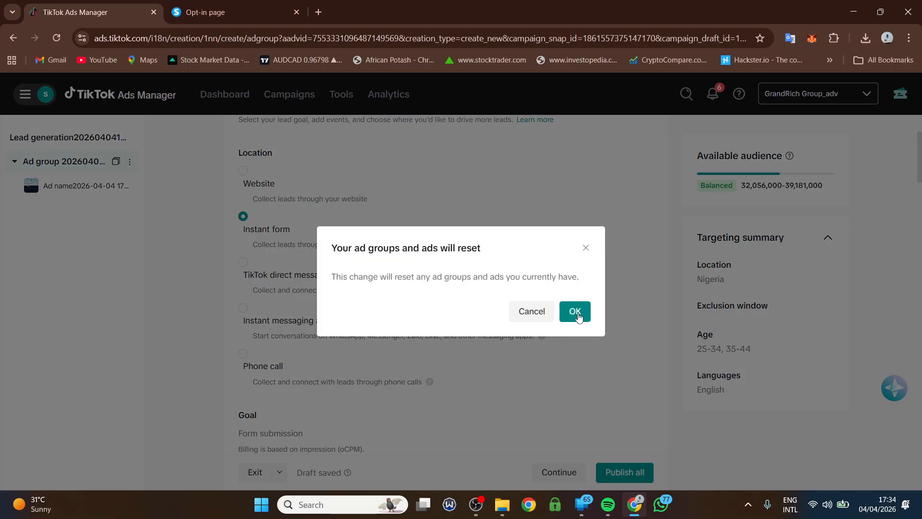
{"action": "left_click", "coordinate": [578, 314]}
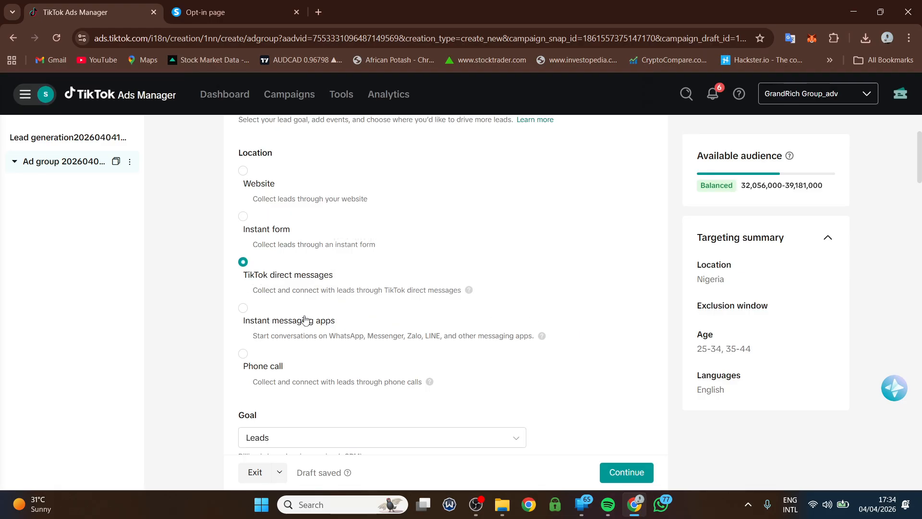
{"action": "scroll", "coordinate": [304, 319], "scroll_direction": "down", "scroll_amount": 3}
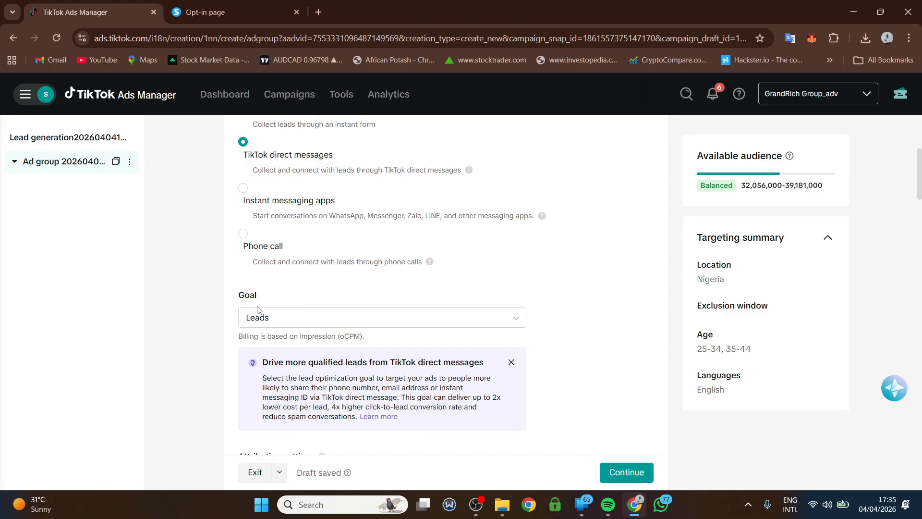
{"action": "scroll", "coordinate": [258, 310], "scroll_direction": "down", "scroll_amount": 1}
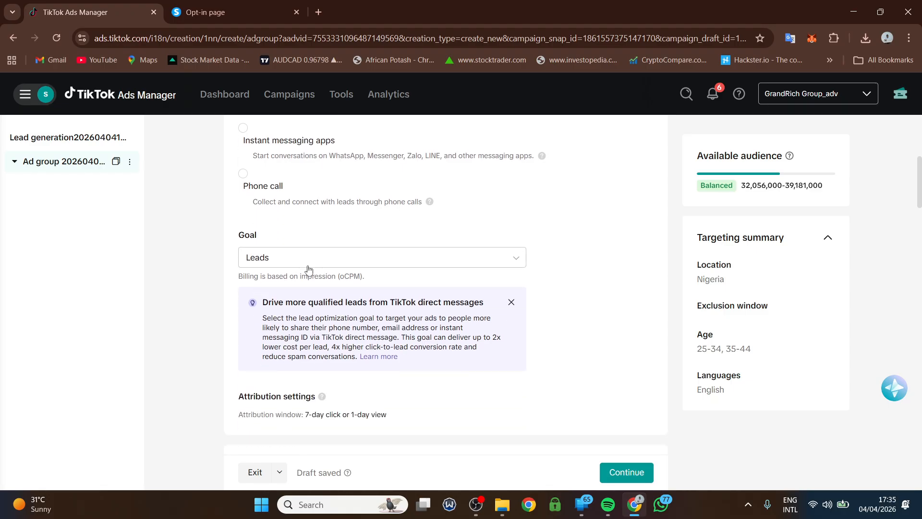
- Keep Leads as the optimization goal and scroll through the ad group's targeting settings
{"action": "left_click", "coordinate": [309, 268]}
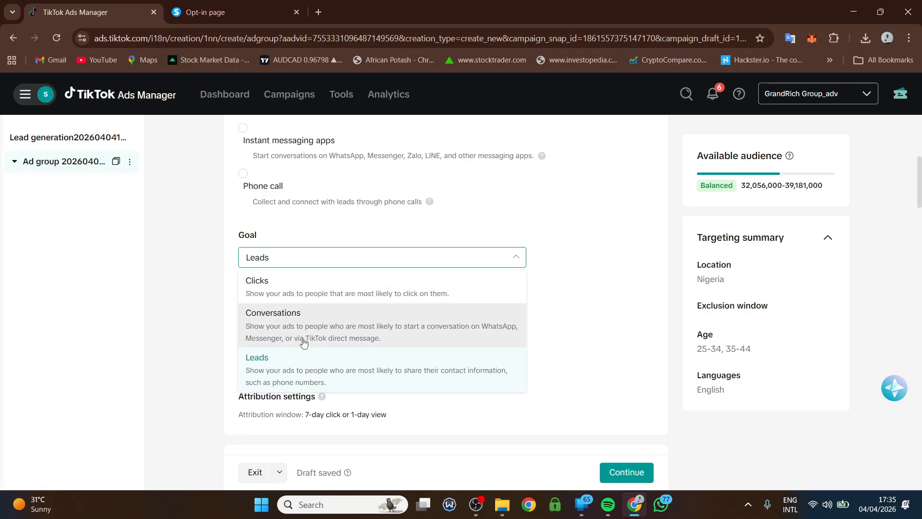
{"action": "left_click", "coordinate": [290, 370]}
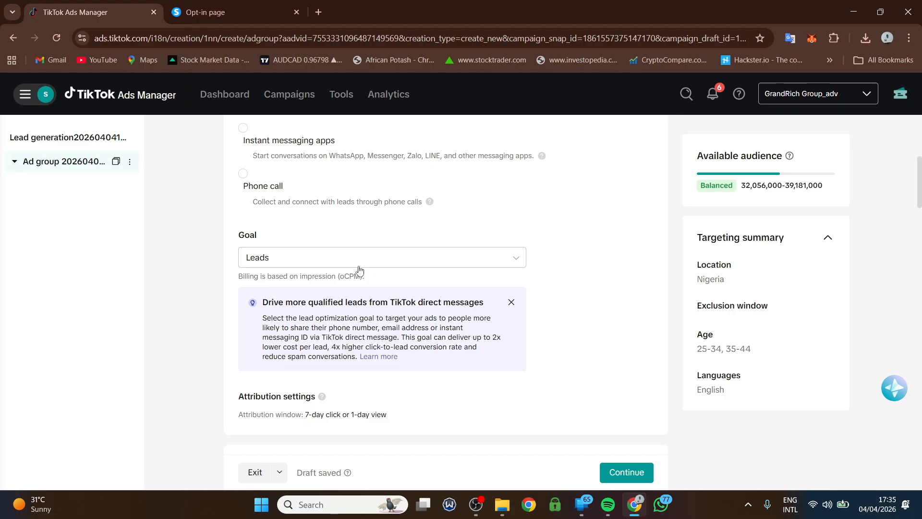
{"action": "scroll", "coordinate": [358, 267], "scroll_direction": "down", "scroll_amount": 6}
{"action": "scroll", "coordinate": [361, 301], "scroll_direction": "down", "scroll_amount": 10}
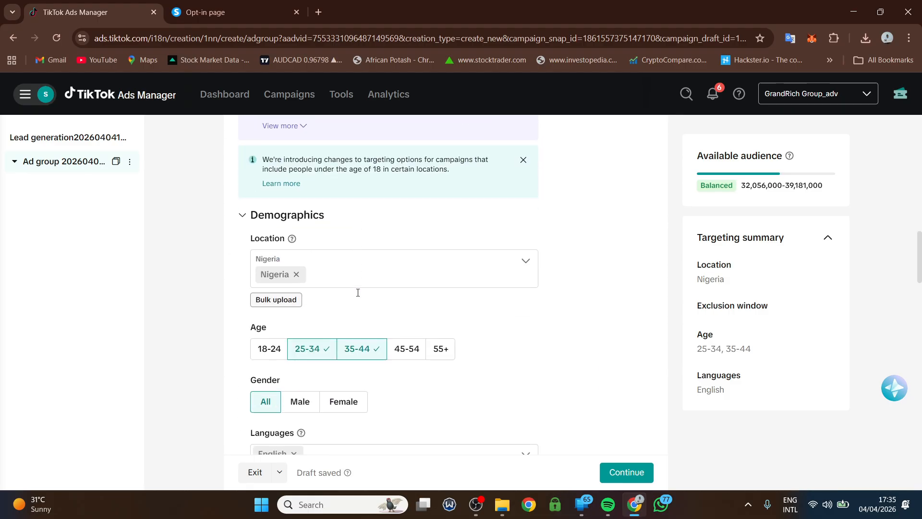
{"action": "scroll", "coordinate": [355, 308], "scroll_direction": "down", "scroll_amount": 15}
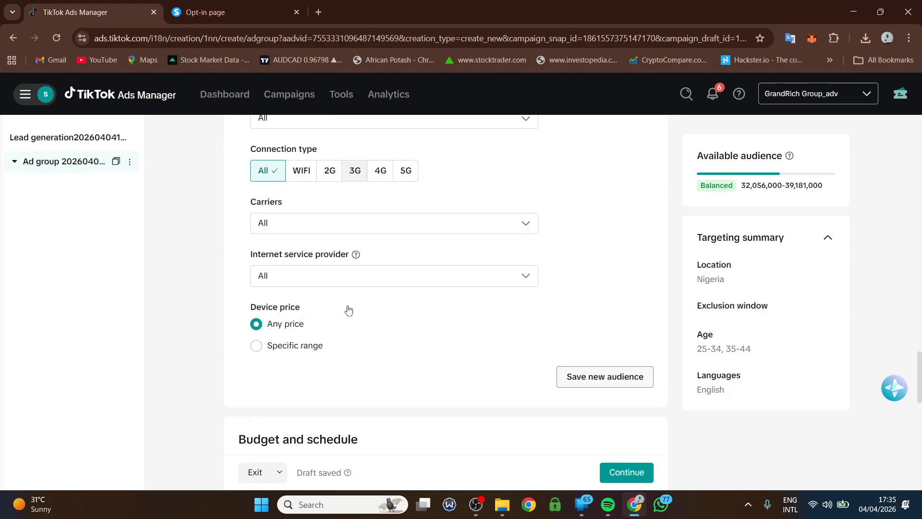
- Continue to the new ad and check the authorized TikTok accounts, keeping GrandRich Group
{"action": "left_click", "coordinate": [622, 469]}
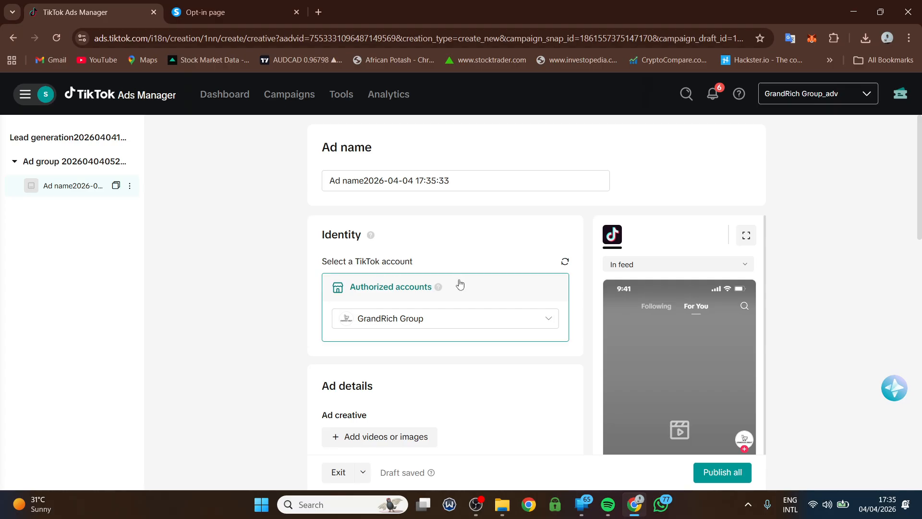
{"action": "mouse_move", "coordinate": [438, 287]}
{"action": "left_click", "coordinate": [401, 321]}
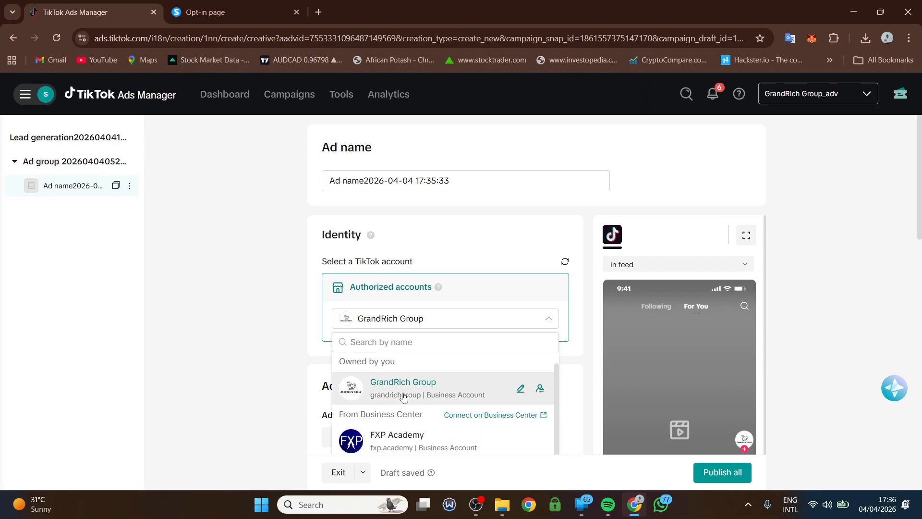
{"action": "left_click", "coordinate": [434, 233]}
{"action": "scroll", "coordinate": [420, 268], "scroll_direction": "down", "scroll_amount": 3}
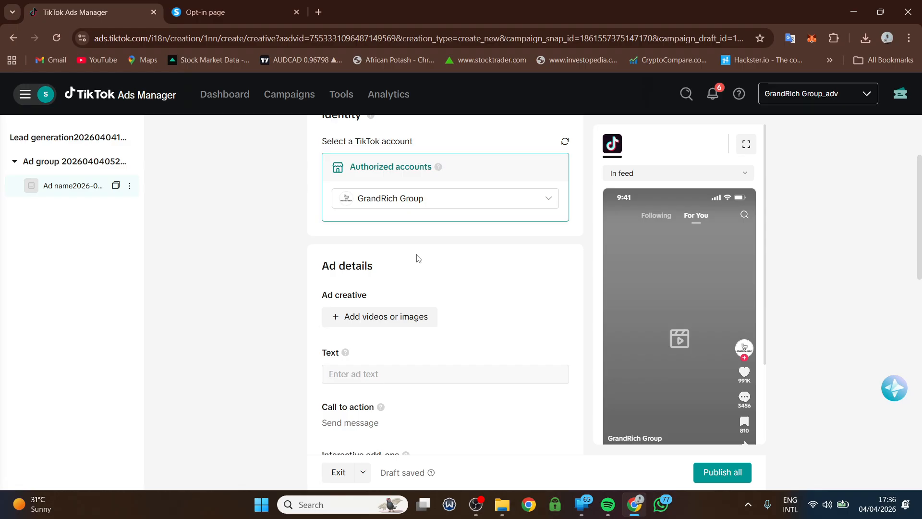
- Add GrandRich Group's fifth TikTok post, about not overpaying for items, as the creative and pause its preview
{"action": "left_click", "coordinate": [365, 319]}
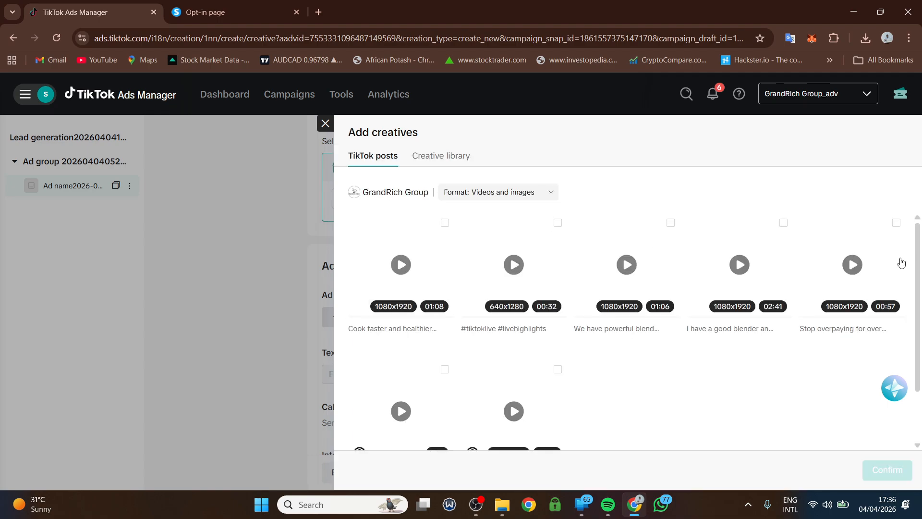
{"action": "left_click", "coordinate": [897, 223]}
{"action": "left_click", "coordinate": [888, 470]}
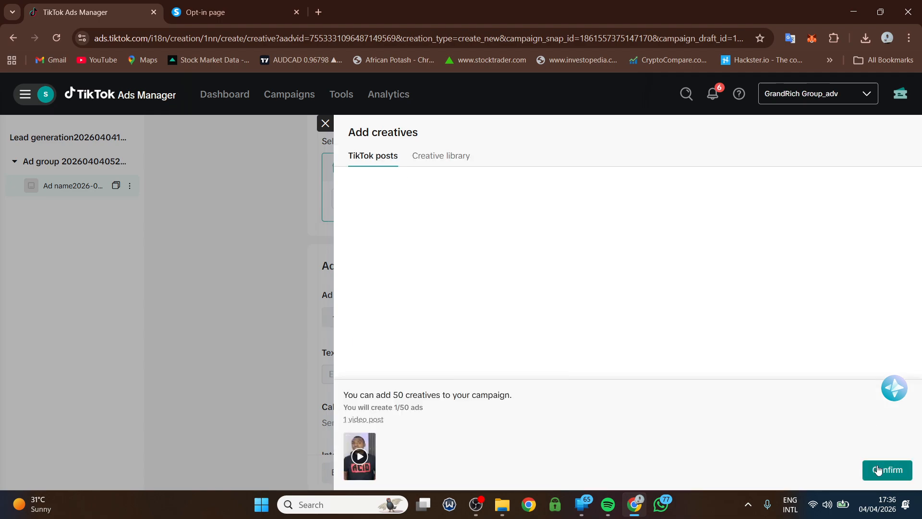
{"action": "scroll", "coordinate": [373, 332], "scroll_direction": "down", "scroll_amount": 3}
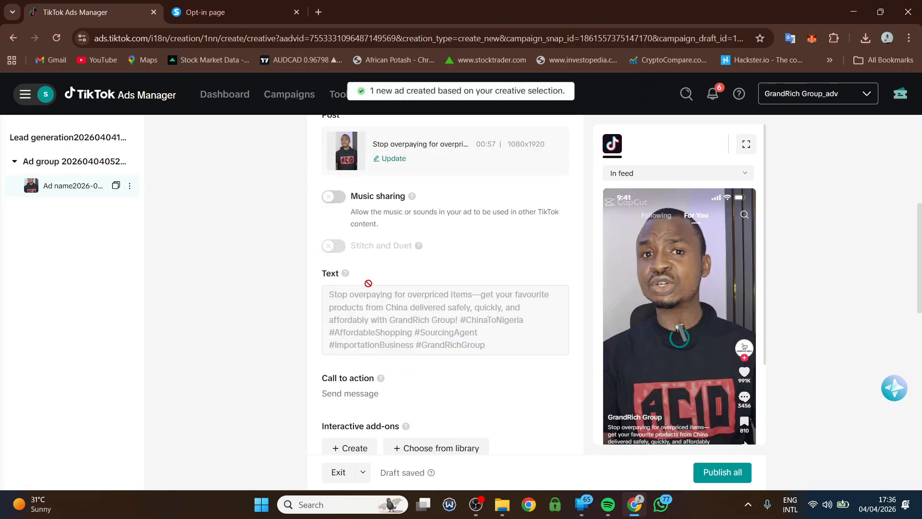
{"action": "scroll", "coordinate": [386, 336], "scroll_direction": "up", "scroll_amount": 1}
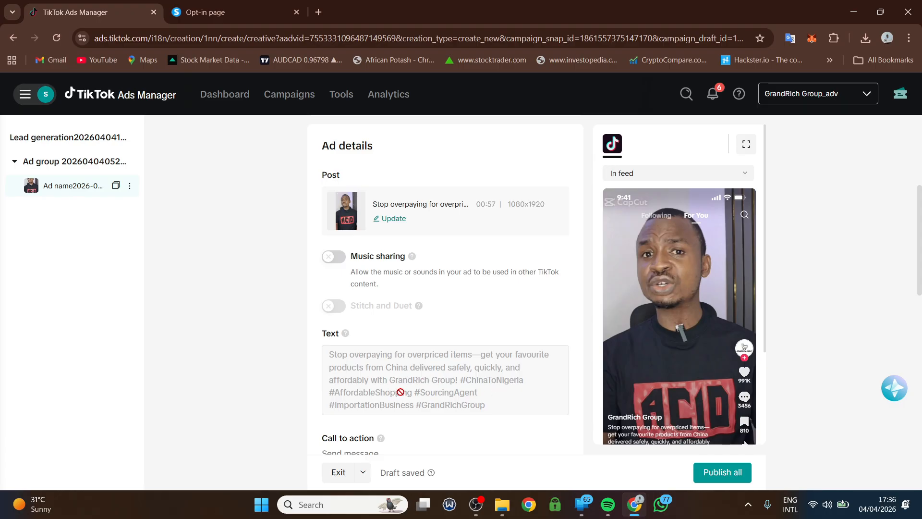
{"action": "left_click", "coordinate": [656, 291]}
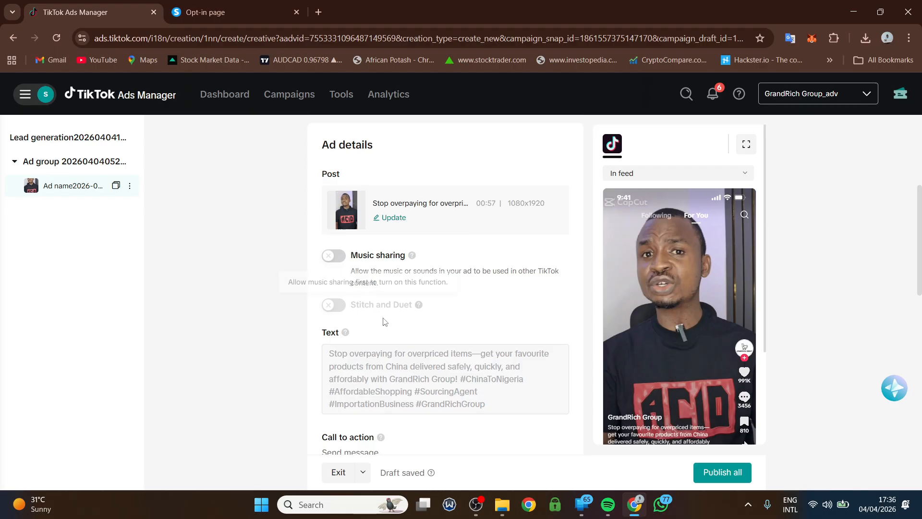
{"action": "scroll", "coordinate": [353, 360], "scroll_direction": "down", "scroll_amount": 3}
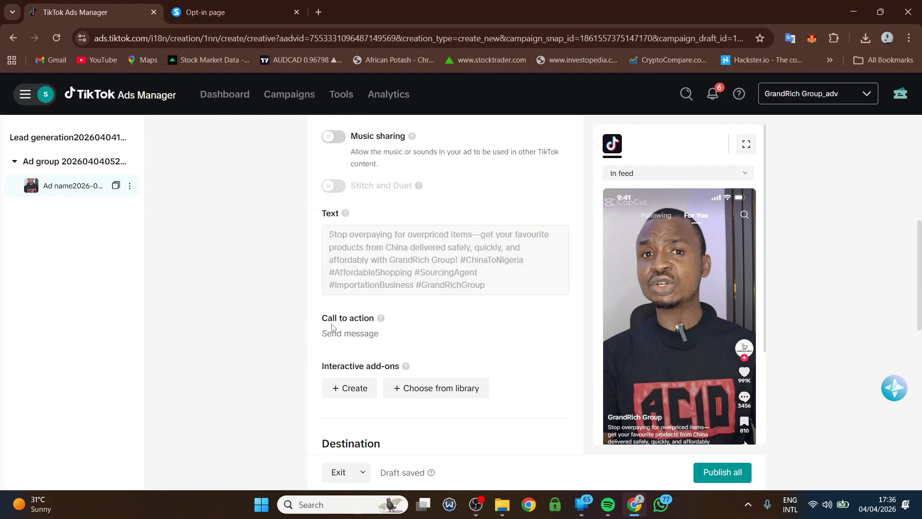
{"action": "scroll", "coordinate": [342, 332], "scroll_direction": "down", "scroll_amount": 3}
{"action": "scroll", "coordinate": [652, 363], "scroll_direction": "down", "scroll_amount": 2}
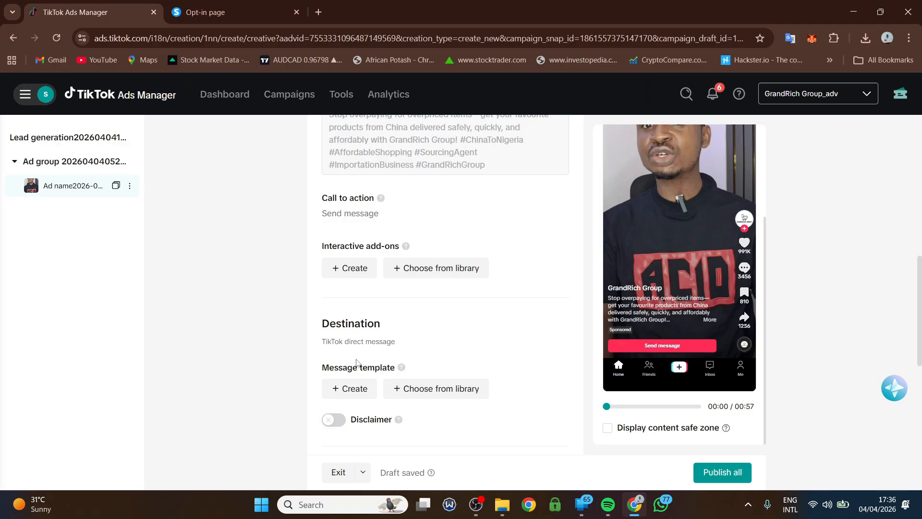
{"action": "scroll", "coordinate": [357, 363], "scroll_direction": "down", "scroll_amount": 1}
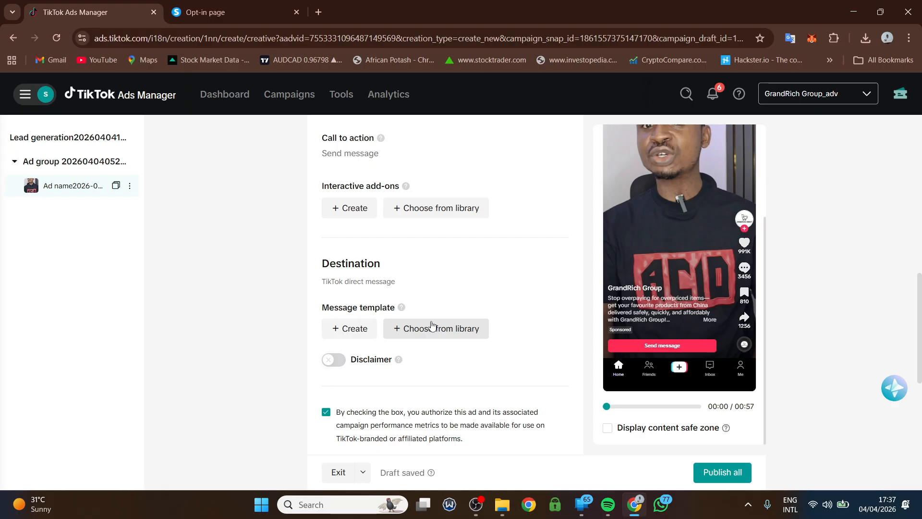
- Create a new message template, rename it and switch it to starting conversations
{"action": "left_click", "coordinate": [349, 331]}
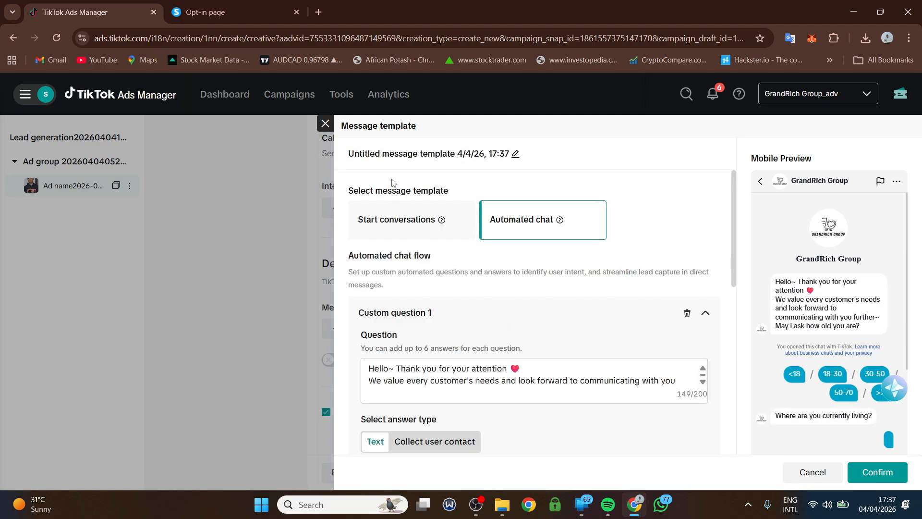
{"action": "left_click", "coordinate": [516, 155]}
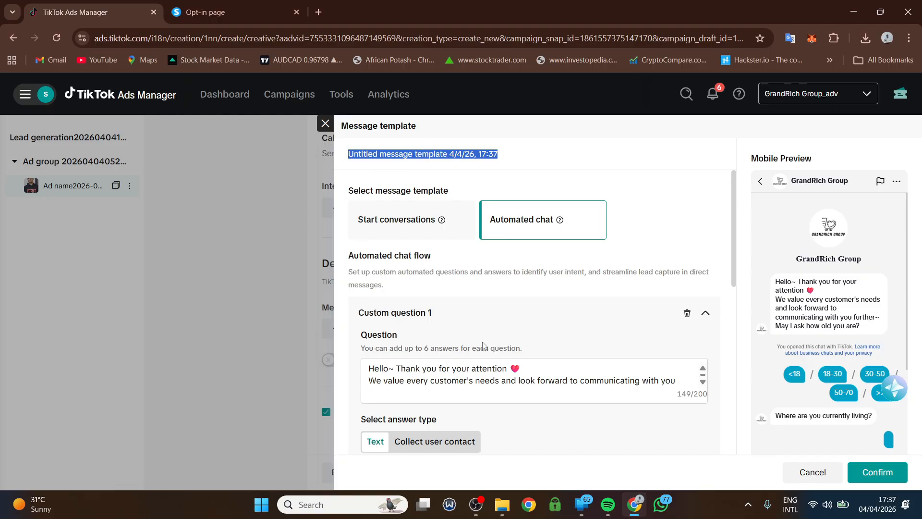
{"action": "scroll", "coordinate": [405, 377], "scroll_direction": "down", "scroll_amount": 2}
{"action": "scroll", "coordinate": [432, 363], "scroll_direction": "up", "scroll_amount": 2}
{"action": "left_click", "coordinate": [388, 219]}
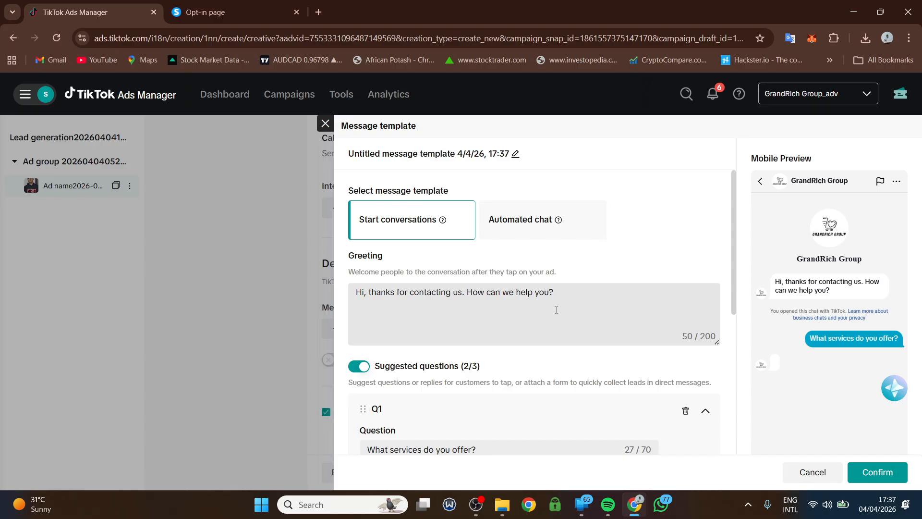
{"action": "scroll", "coordinate": [556, 310], "scroll_direction": "down", "scroll_amount": 1}
{"action": "scroll", "coordinate": [391, 288], "scroll_direction": "down", "scroll_amount": 1}
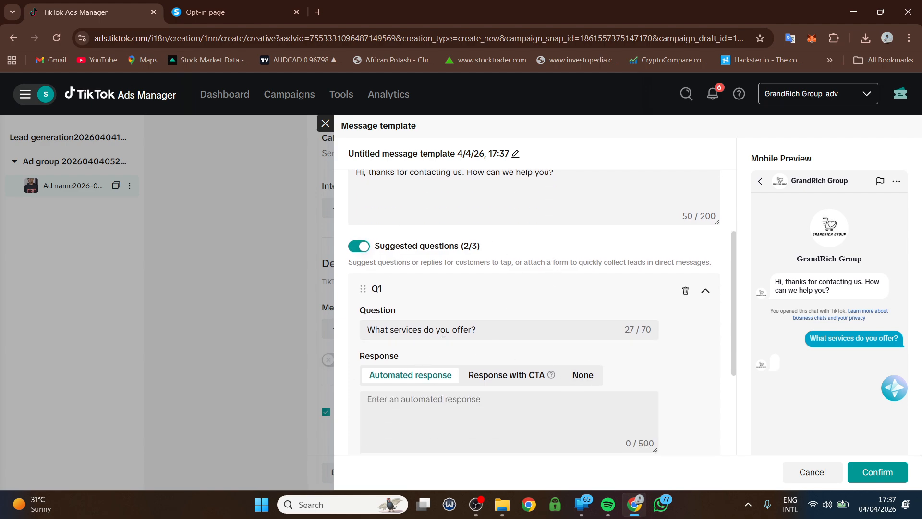
{"action": "scroll", "coordinate": [425, 260], "scroll_direction": "down", "scroll_amount": 3}
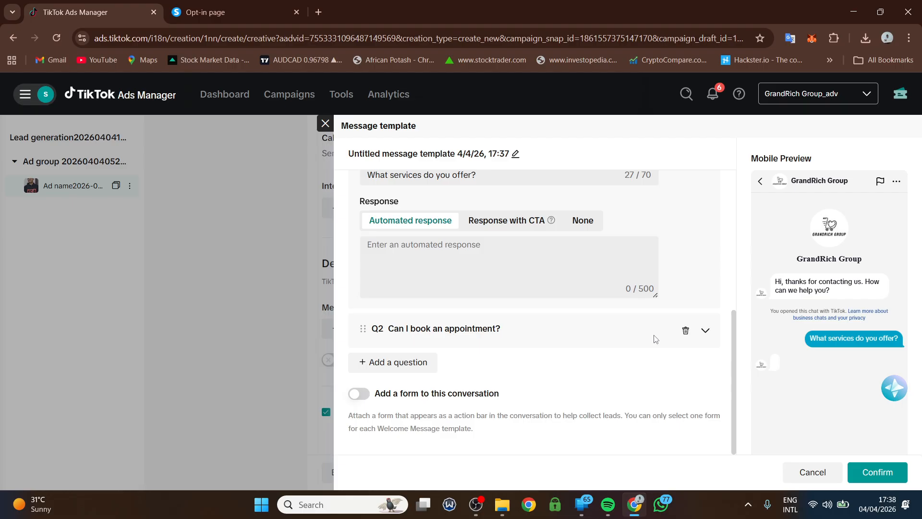
- Replace the 'Can I book an appointment?' question with a new empty Q2 and start its response
{"action": "left_click", "coordinate": [686, 331]}
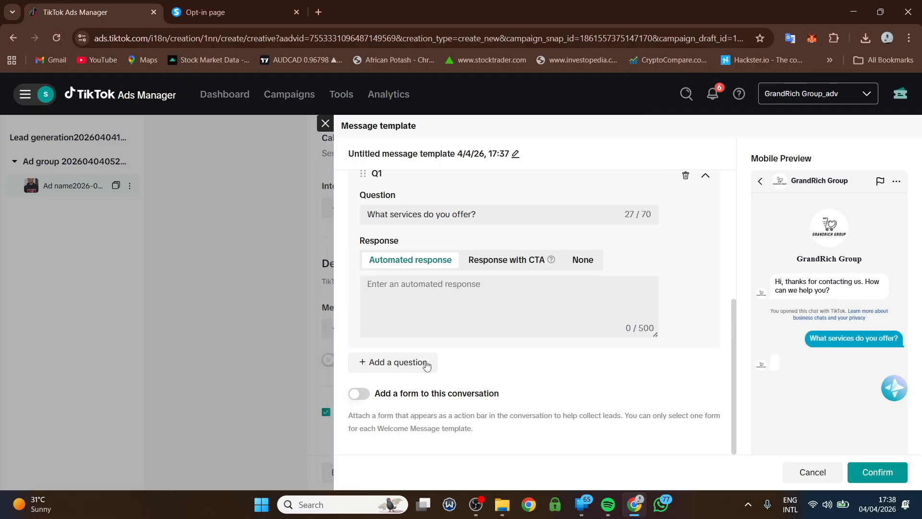
{"action": "left_click", "coordinate": [397, 363]}
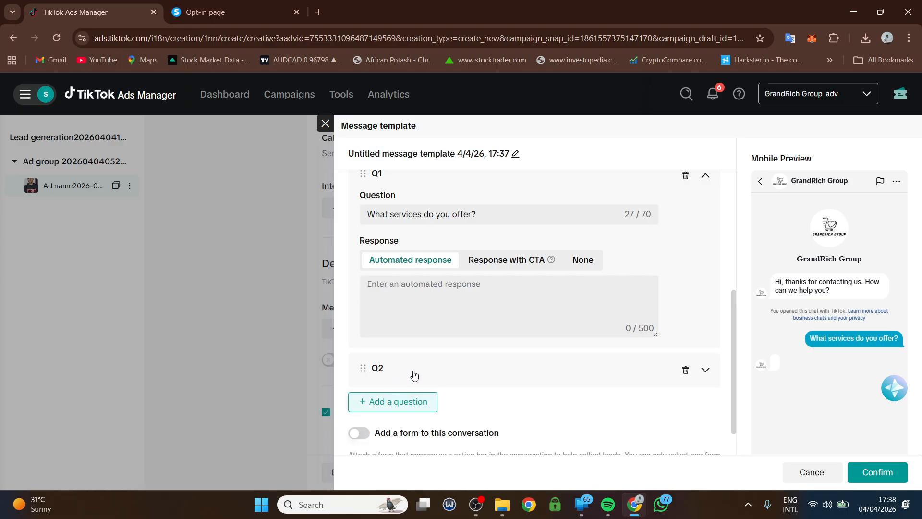
{"action": "left_click", "coordinate": [706, 370]}
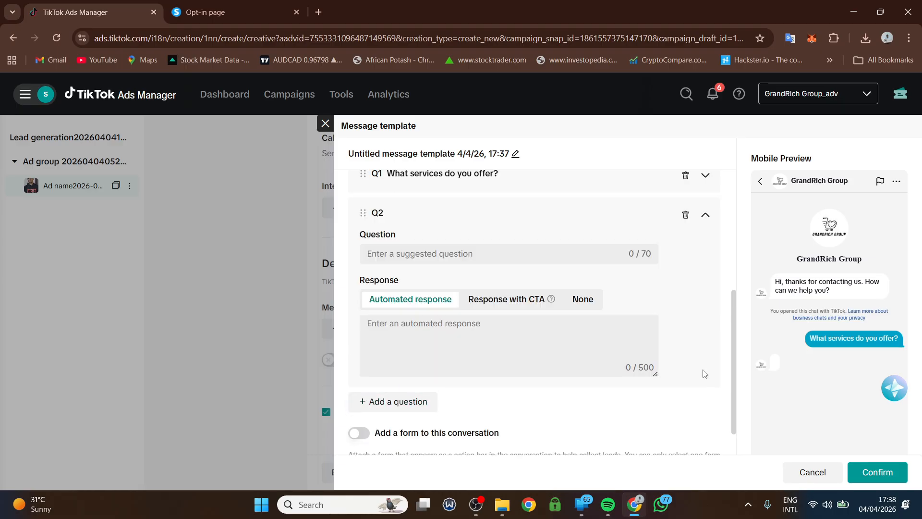
{"action": "left_click", "coordinate": [393, 334]}
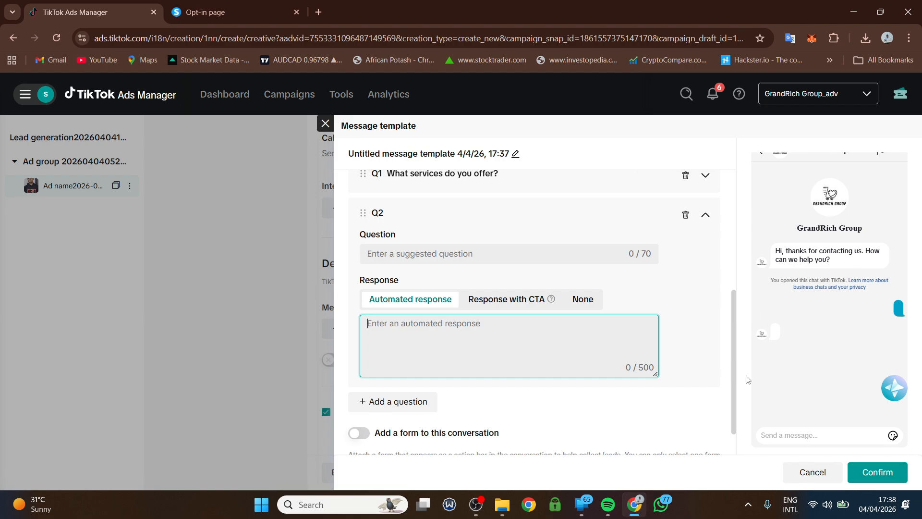
- Close the message template editor and return to the ad group settings
{"action": "left_click", "coordinate": [325, 124]}
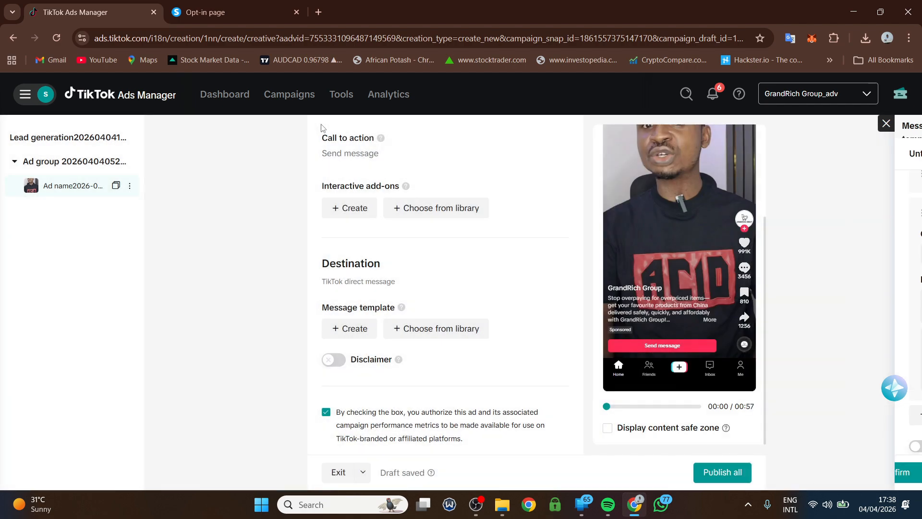
{"action": "scroll", "coordinate": [384, 216], "scroll_direction": "down", "scroll_amount": 4}
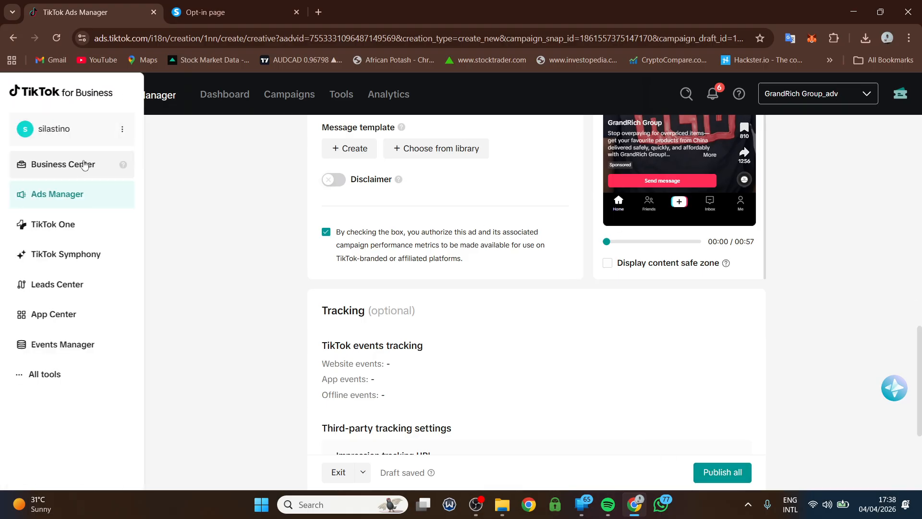
{"action": "left_click", "coordinate": [71, 162]}
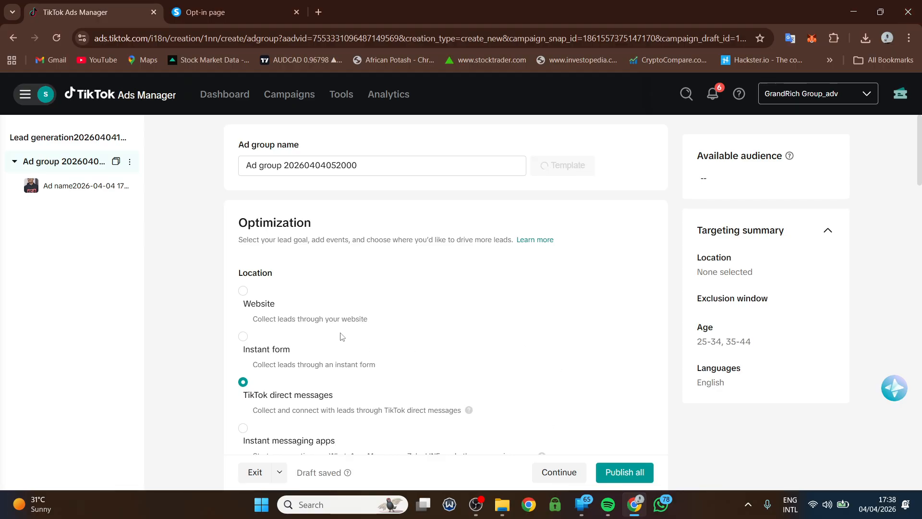
{"action": "scroll", "coordinate": [290, 331], "scroll_direction": "down", "scroll_amount": 3}
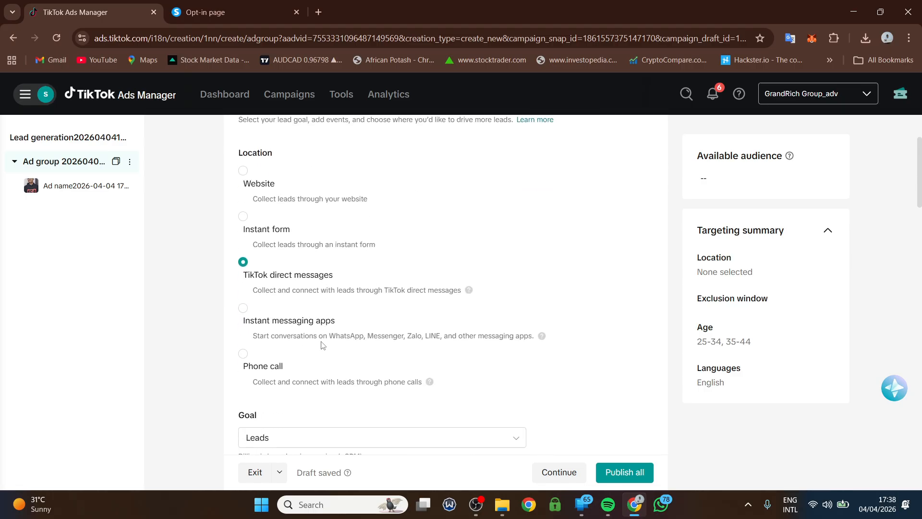
- Switch lead collection to Instant messaging apps, accepting the ad reset, leaving the goal on Clicks
{"action": "left_click", "coordinate": [244, 313]}
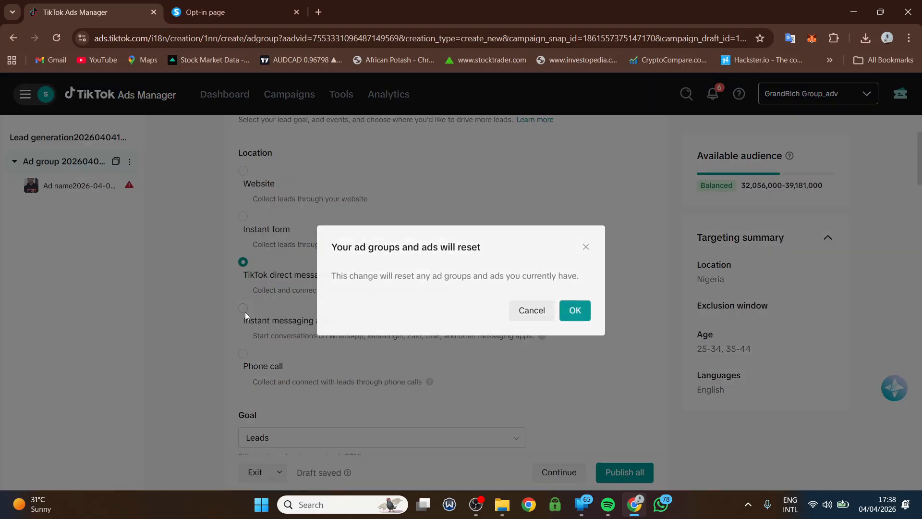
{"action": "left_click", "coordinate": [582, 313]}
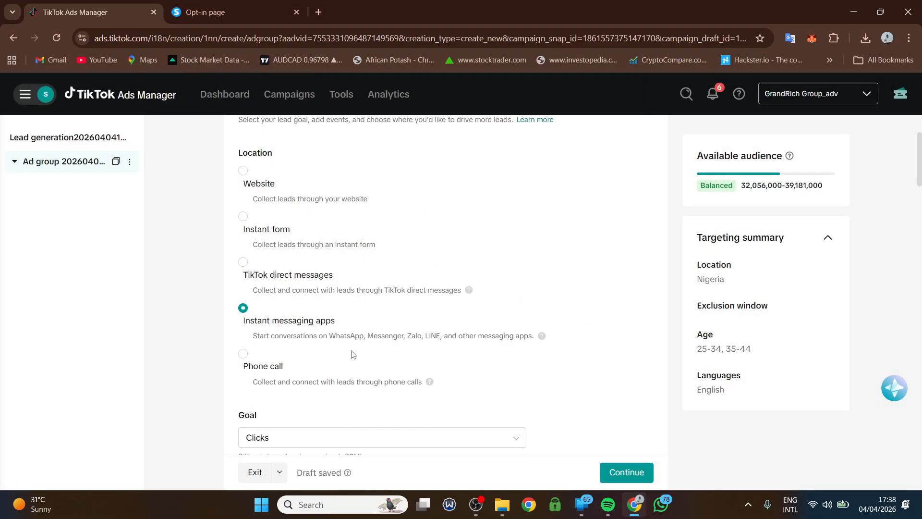
{"action": "scroll", "coordinate": [353, 355], "scroll_direction": "down", "scroll_amount": 2}
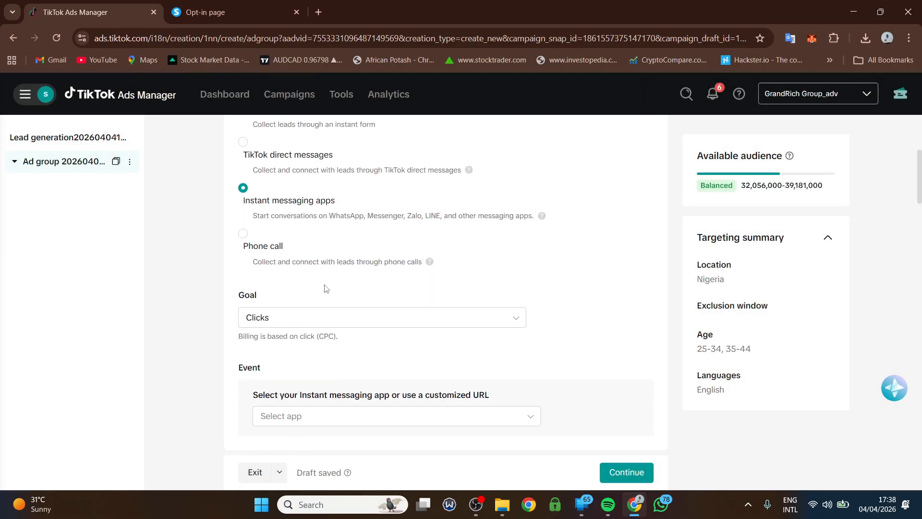
{"action": "left_click", "coordinate": [298, 324]}
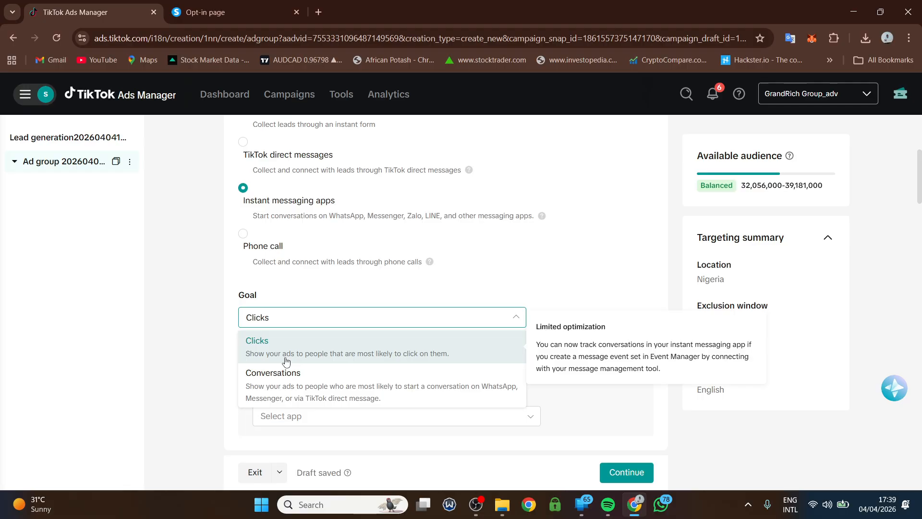
{"action": "left_click", "coordinate": [294, 389]}
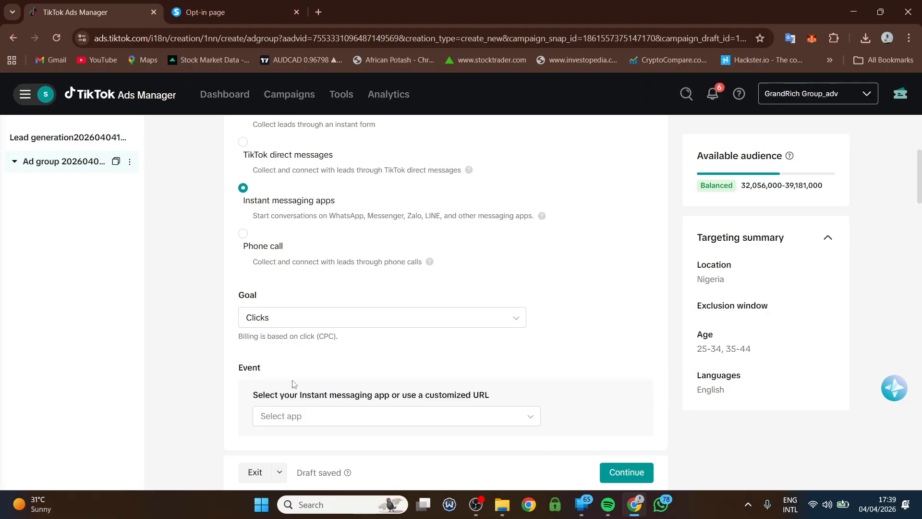
{"action": "left_click", "coordinate": [295, 325]}
{"action": "left_click", "coordinate": [295, 346]}
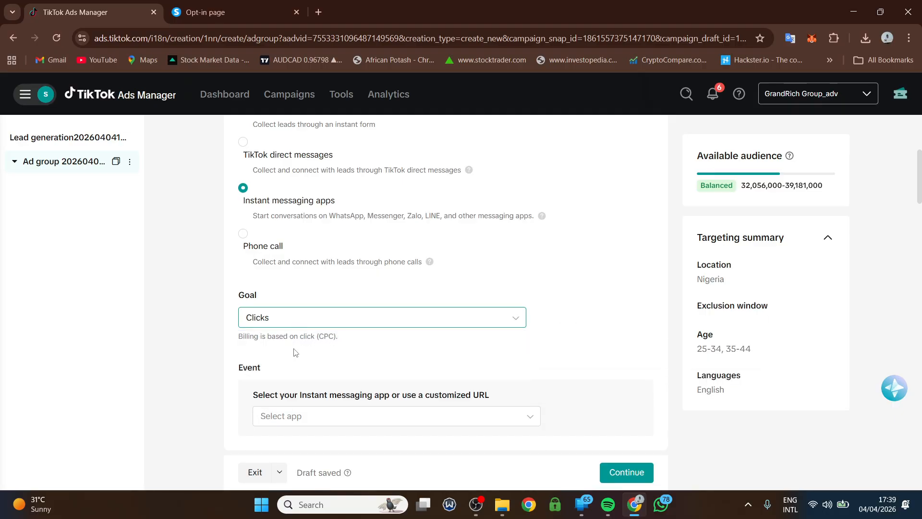
- Set the ad group goal to Conversations and bring up the messaging app list under Event
{"action": "left_click", "coordinate": [308, 321]}
{"action": "left_click", "coordinate": [307, 324]}
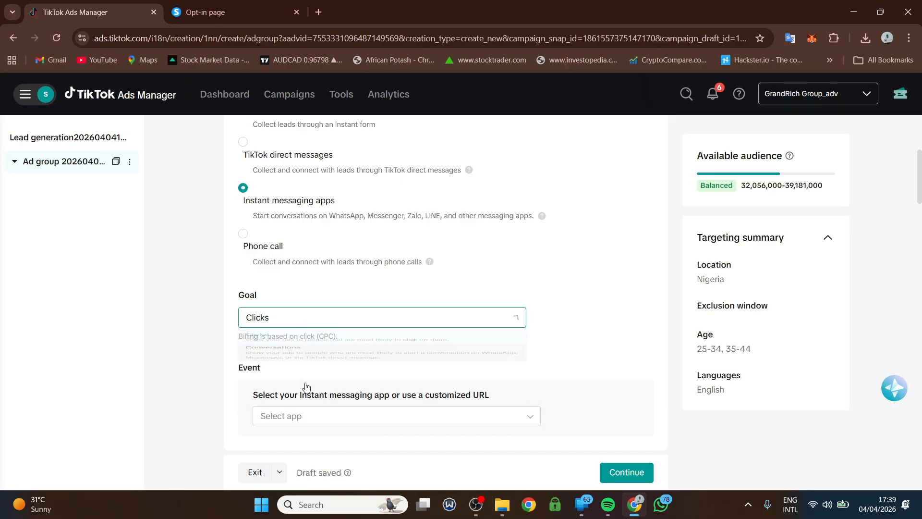
{"action": "left_click", "coordinate": [311, 315]}
{"action": "left_click", "coordinate": [358, 381]}
{"action": "left_click", "coordinate": [318, 324]}
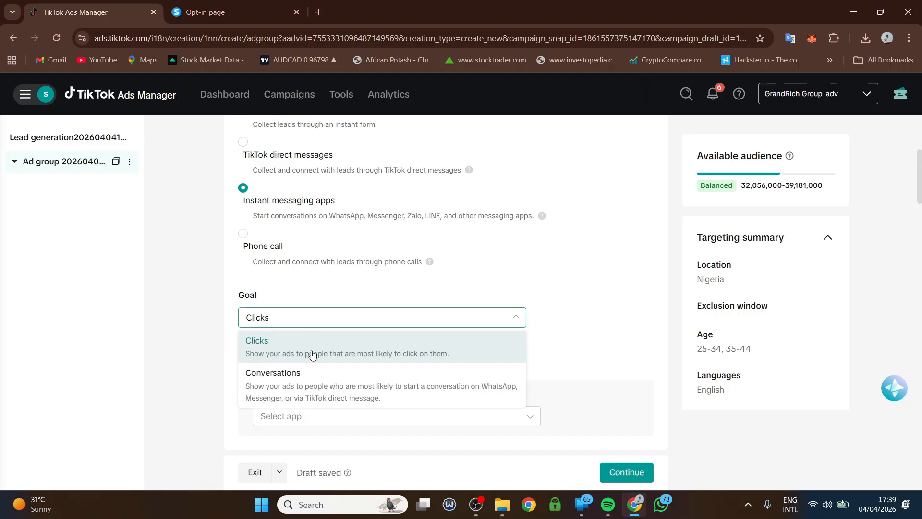
{"action": "left_click", "coordinate": [262, 318]}
{"action": "left_click", "coordinate": [262, 317]}
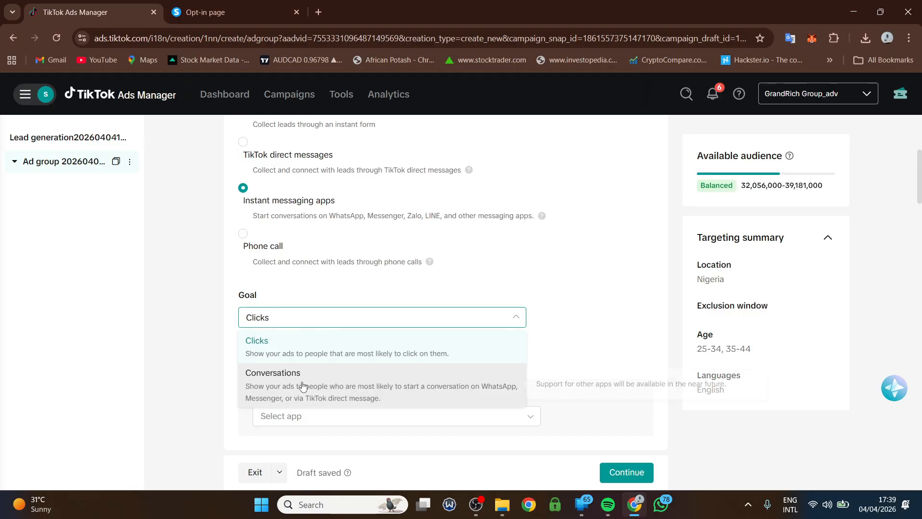
{"action": "left_click", "coordinate": [304, 384]}
{"action": "left_click", "coordinate": [287, 319]}
{"action": "left_click", "coordinate": [298, 374]}
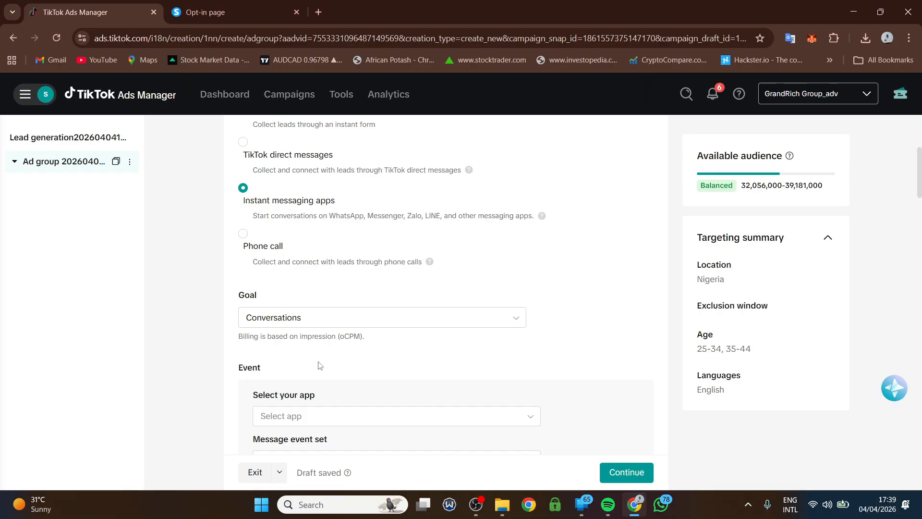
{"action": "scroll", "coordinate": [331, 367], "scroll_direction": "down", "scroll_amount": 1}
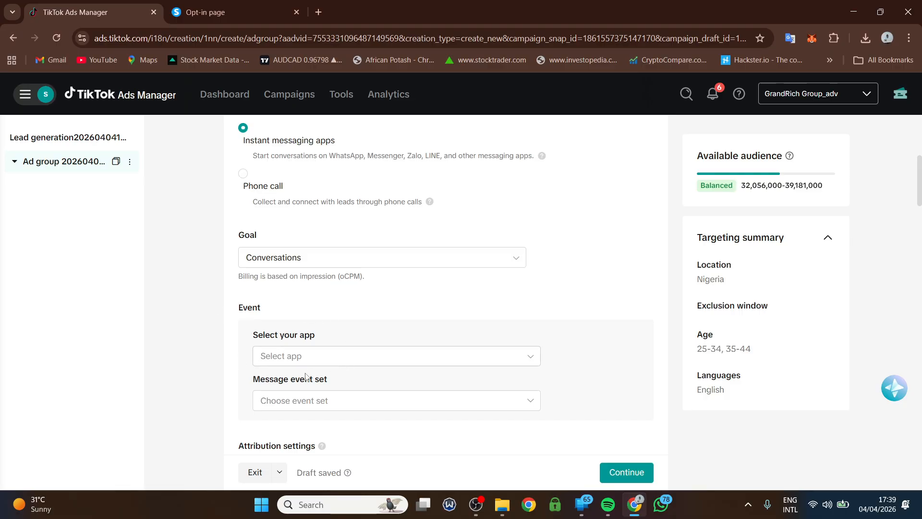
{"action": "left_click", "coordinate": [302, 355]}
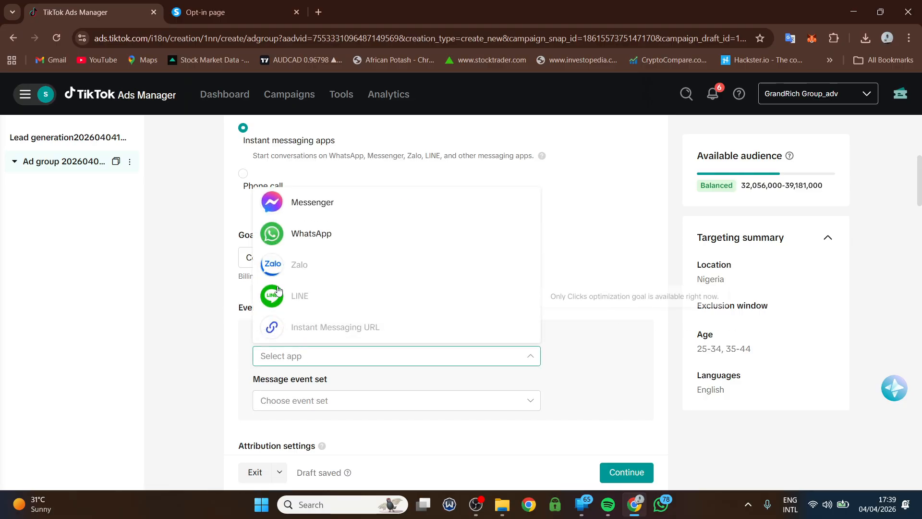
- Choose WhatsApp as the messaging app and switch the goal back to Clicks
{"action": "left_click", "coordinate": [306, 234]}
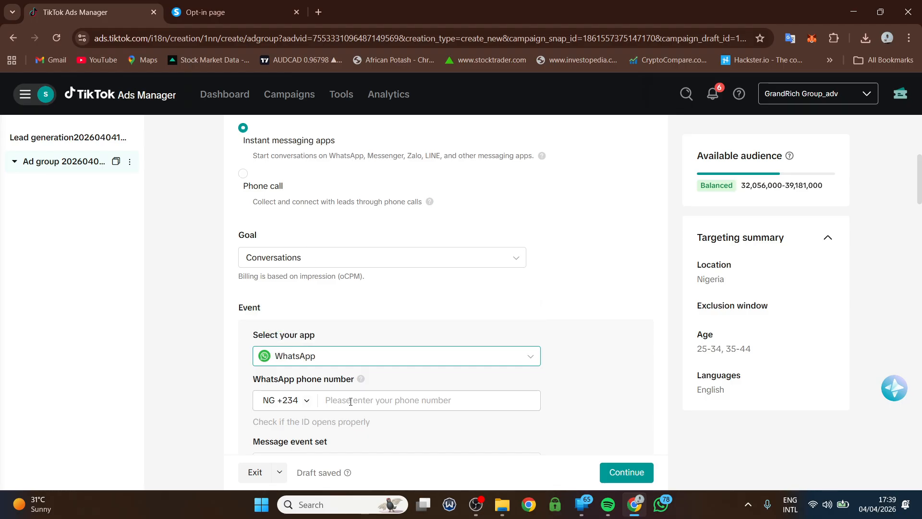
{"action": "scroll", "coordinate": [351, 402], "scroll_direction": "down", "scroll_amount": 1}
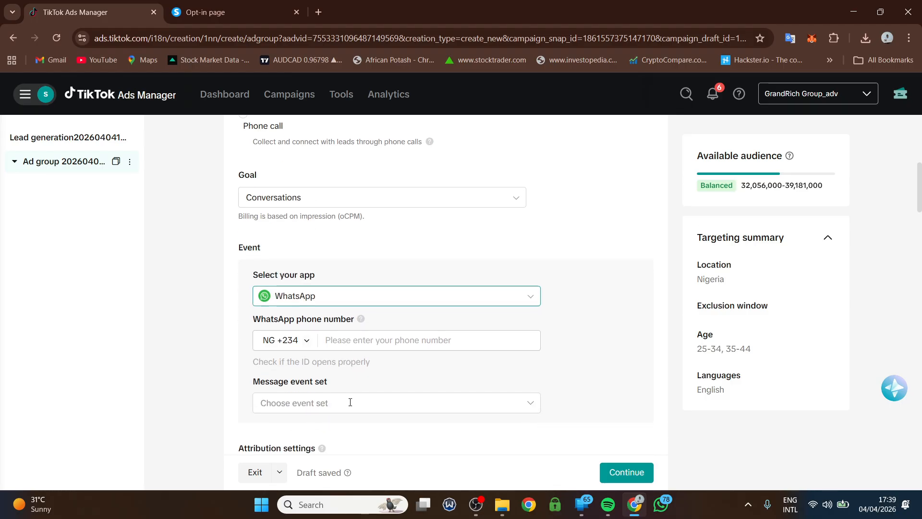
{"action": "left_click", "coordinate": [295, 402]}
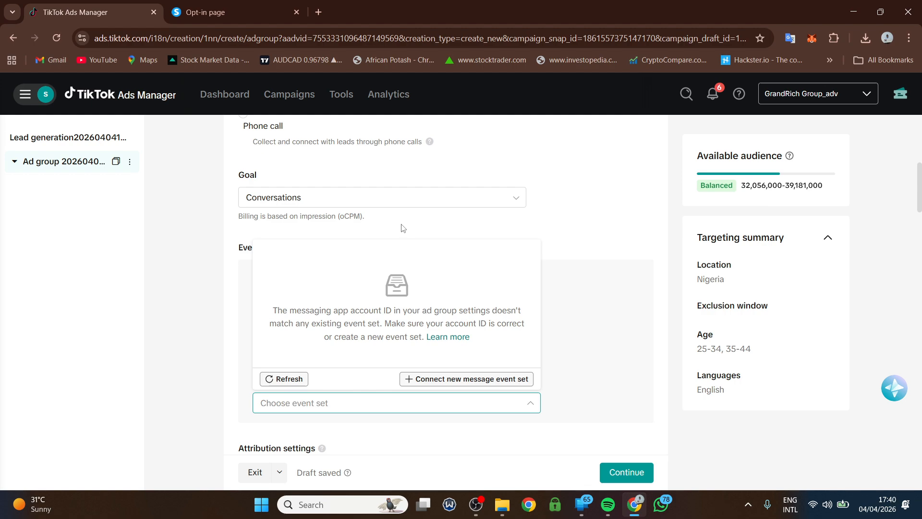
{"action": "left_click", "coordinate": [518, 166]}
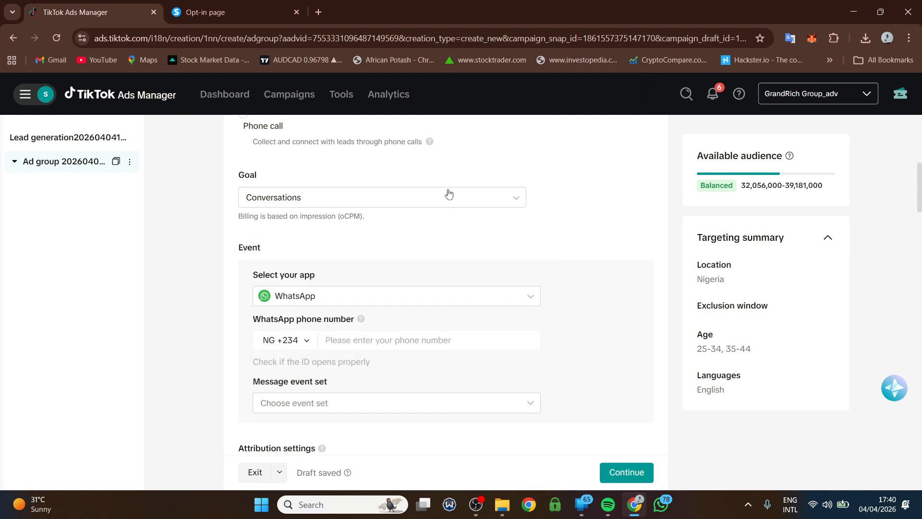
{"action": "left_click", "coordinate": [350, 199]}
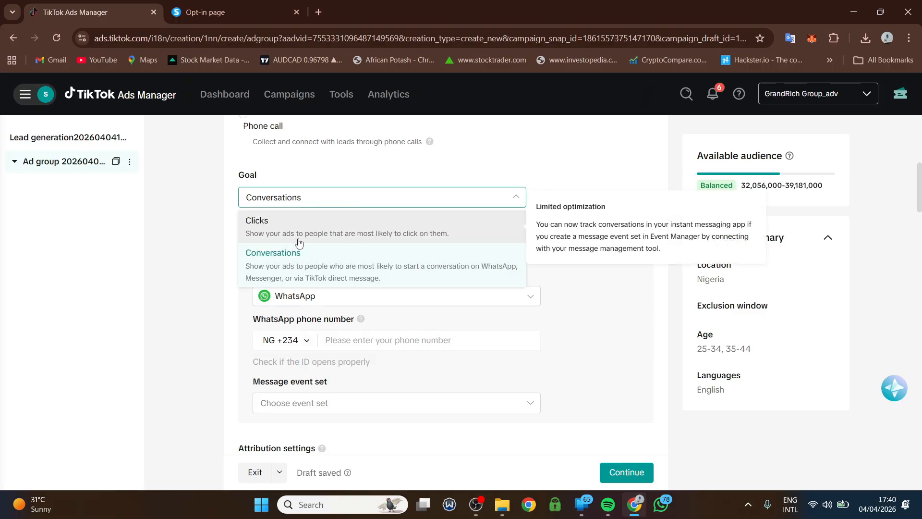
{"action": "left_click", "coordinate": [276, 229]}
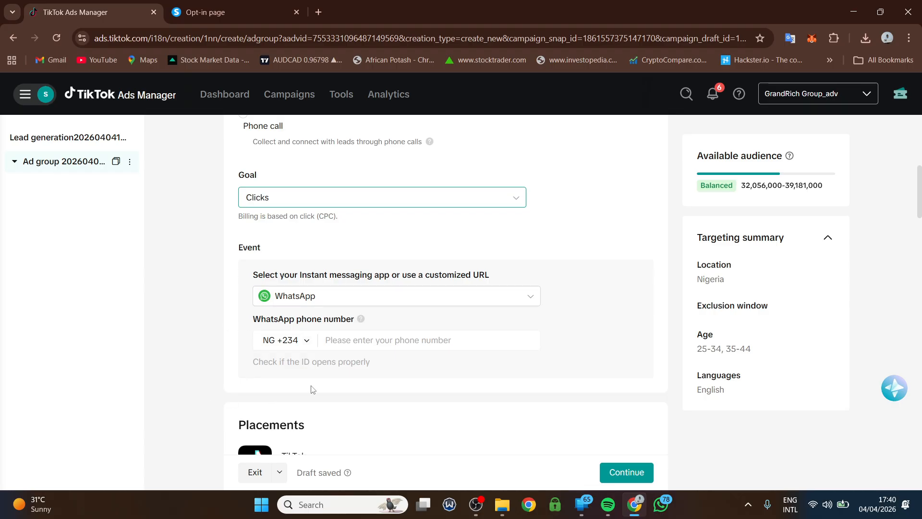
- Enter the WhatsApp phone number with the Nigerian +234 code and scroll to Bidding
{"action": "left_click", "coordinate": [345, 343]}
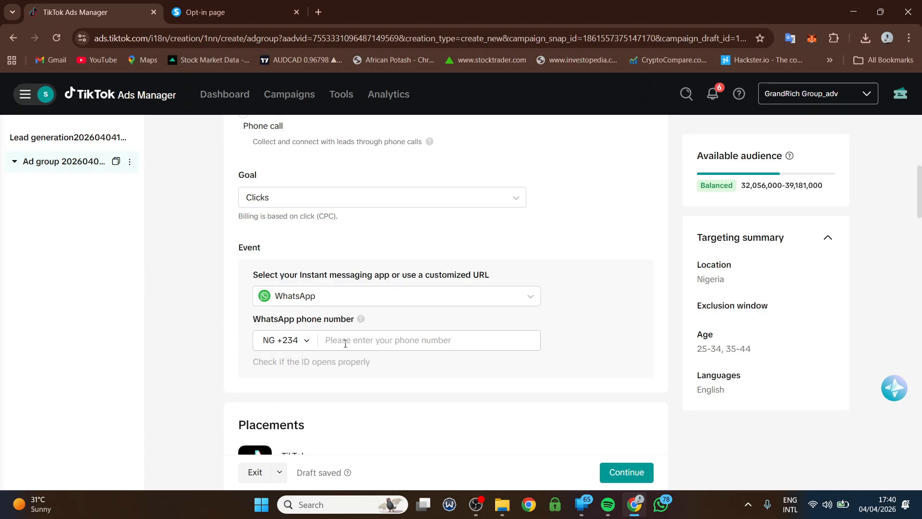
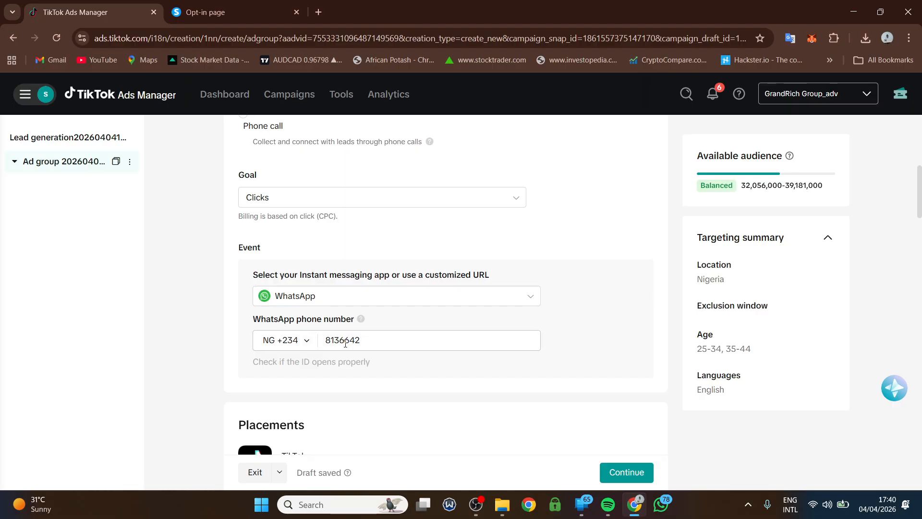
{"action": "left_click", "coordinate": [384, 382]}
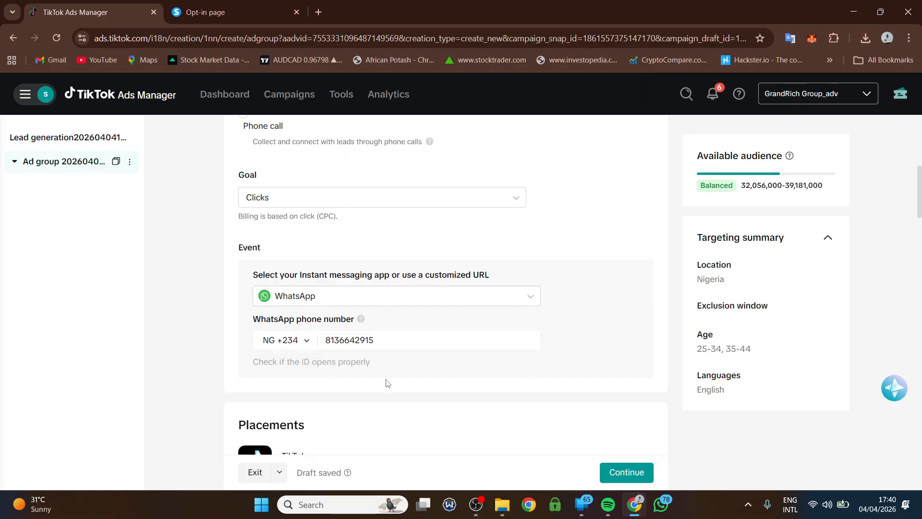
{"action": "scroll", "coordinate": [317, 379], "scroll_direction": "down", "scroll_amount": 2}
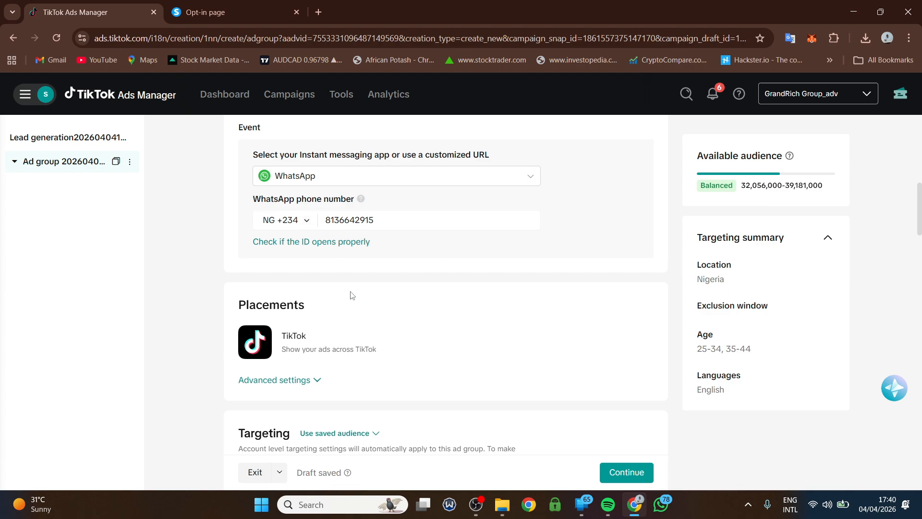
{"action": "scroll", "coordinate": [279, 306], "scroll_direction": "down", "scroll_amount": 2}
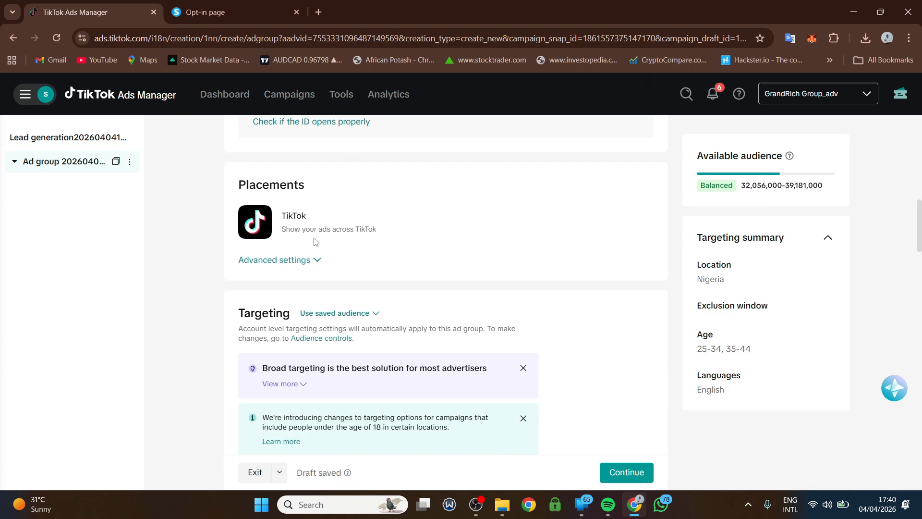
{"action": "scroll", "coordinate": [316, 241], "scroll_direction": "down", "scroll_amount": 12}
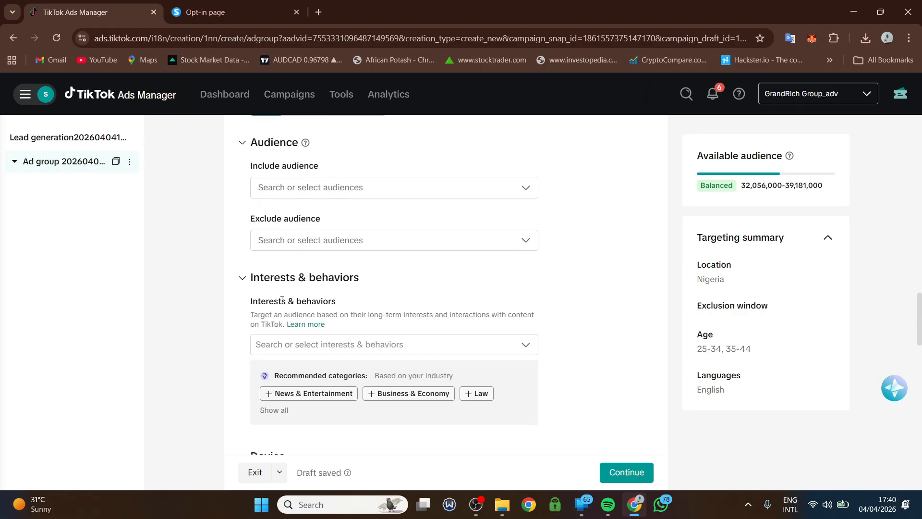
{"action": "scroll", "coordinate": [282, 300], "scroll_direction": "down", "scroll_amount": 10}
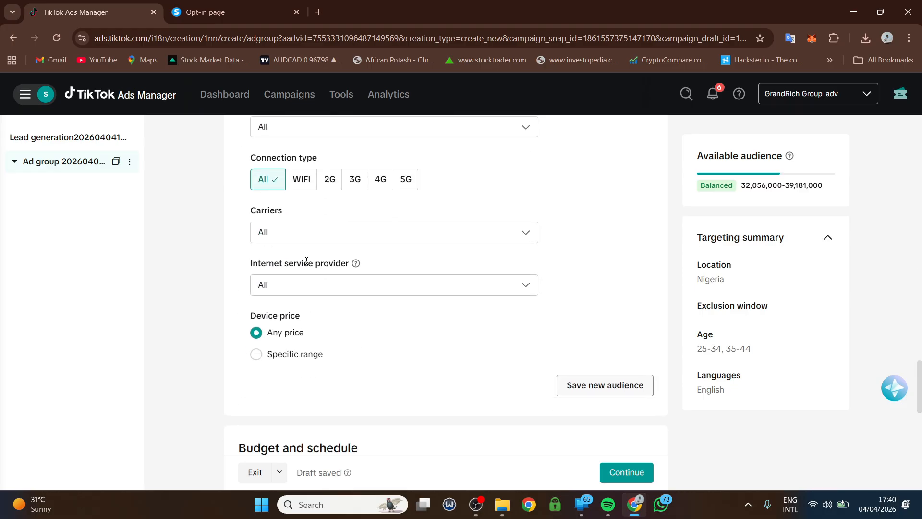
{"action": "scroll", "coordinate": [336, 288], "scroll_direction": "down", "scroll_amount": 10}
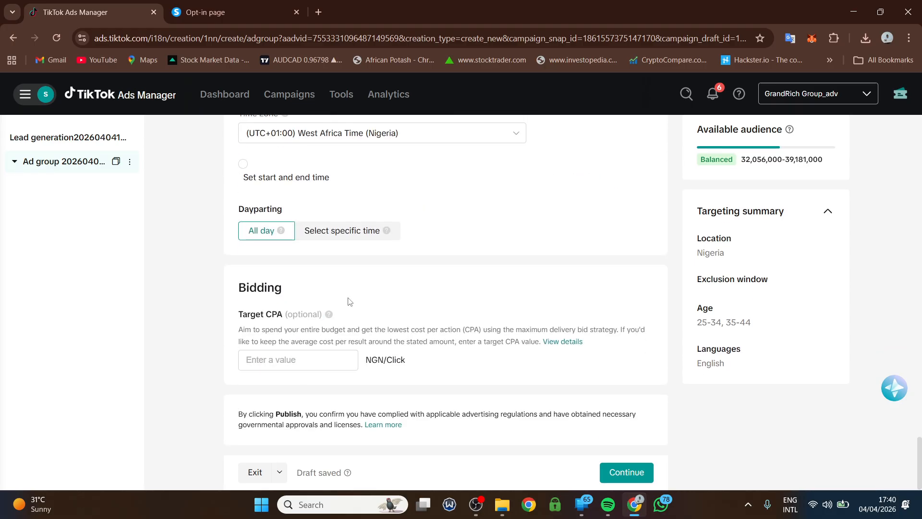
- Continue to the ad and use the 40-second live session analysis TikTok post as its creative
{"action": "left_click", "coordinate": [625, 469]}
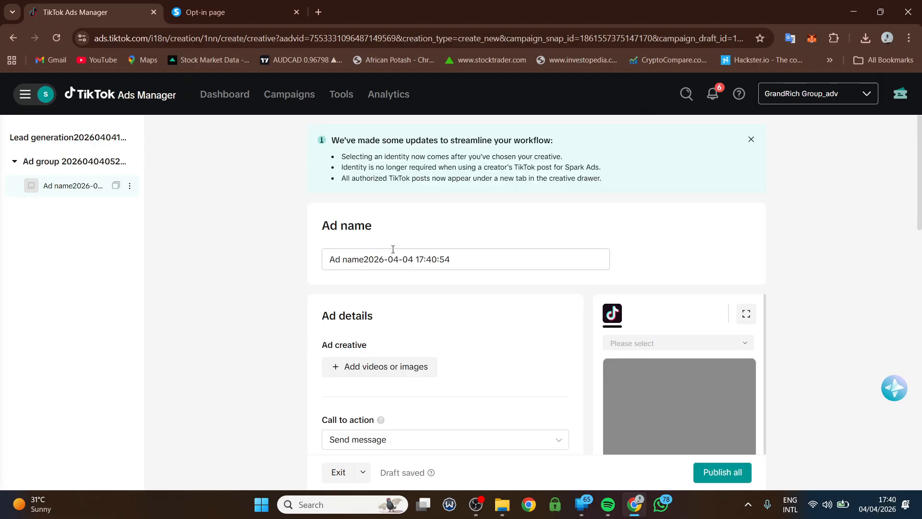
{"action": "left_click", "coordinate": [375, 369]}
{"action": "left_click", "coordinate": [381, 157]}
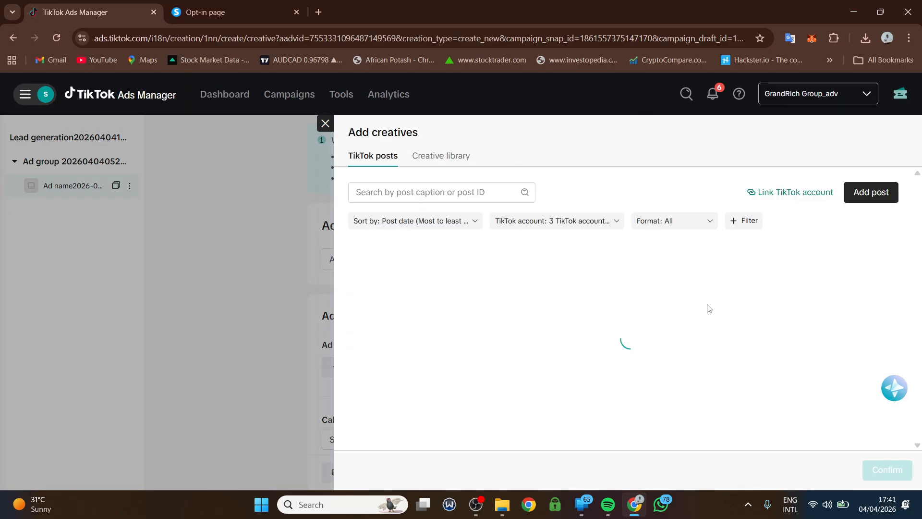
{"action": "left_click", "coordinate": [896, 249]}
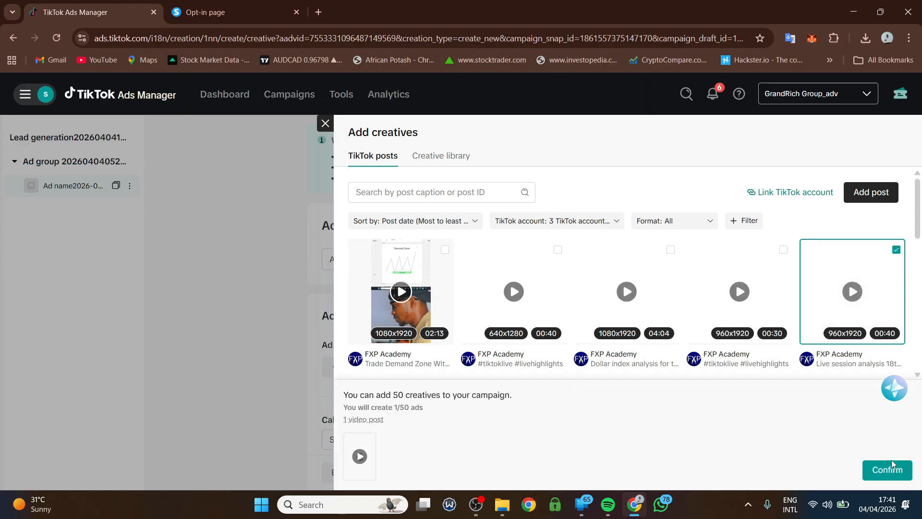
{"action": "left_click", "coordinate": [884, 471]}
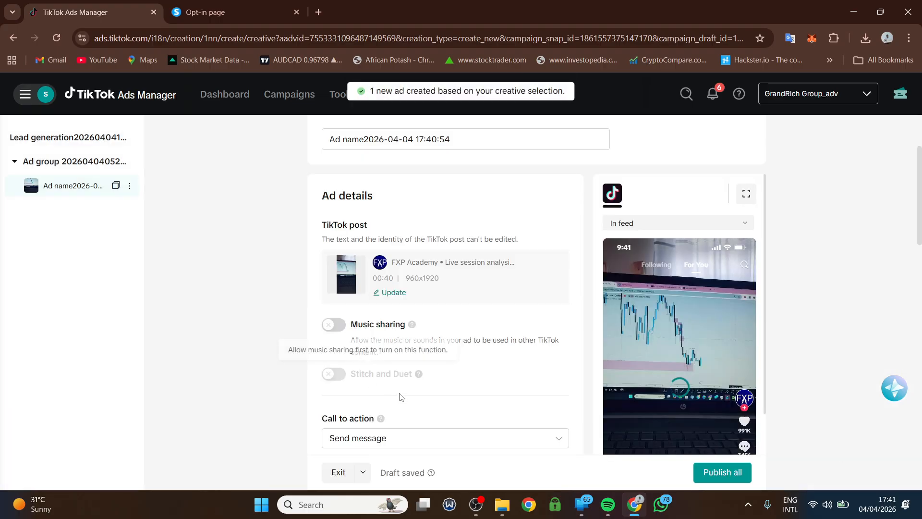
{"action": "scroll", "coordinate": [379, 346], "scroll_direction": "down", "scroll_amount": 2}
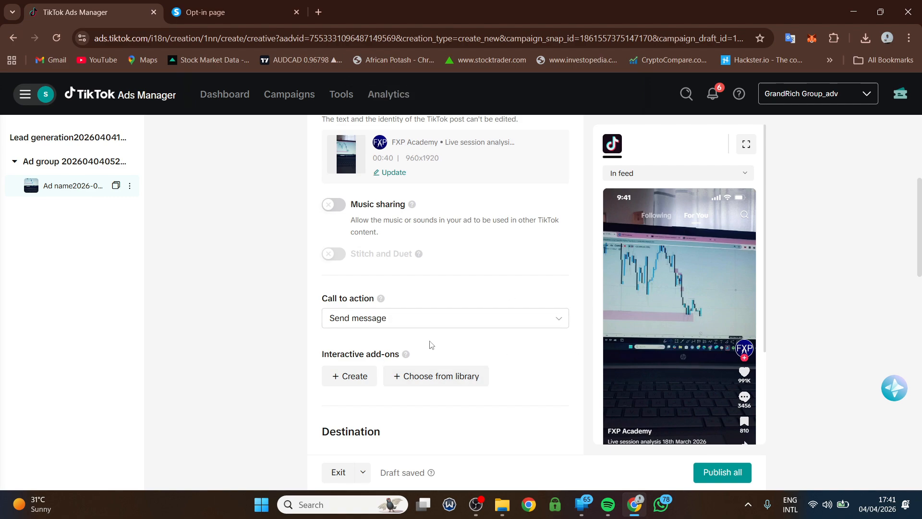
{"action": "scroll", "coordinate": [478, 317], "scroll_direction": "down", "scroll_amount": 1}
{"action": "scroll", "coordinate": [648, 389], "scroll_direction": "down", "scroll_amount": 2}
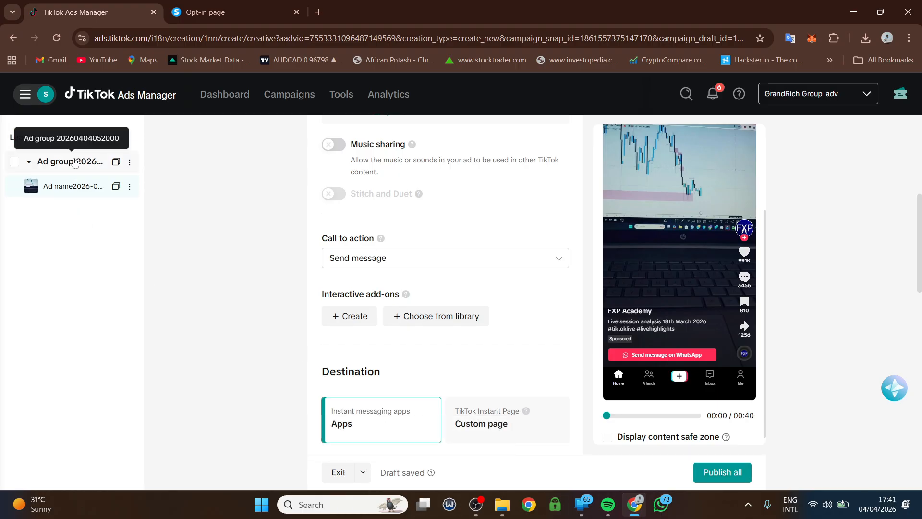
- Back in the ad group, switch lead collection to Phone call and accept the ad reset
{"action": "left_click", "coordinate": [52, 164]}
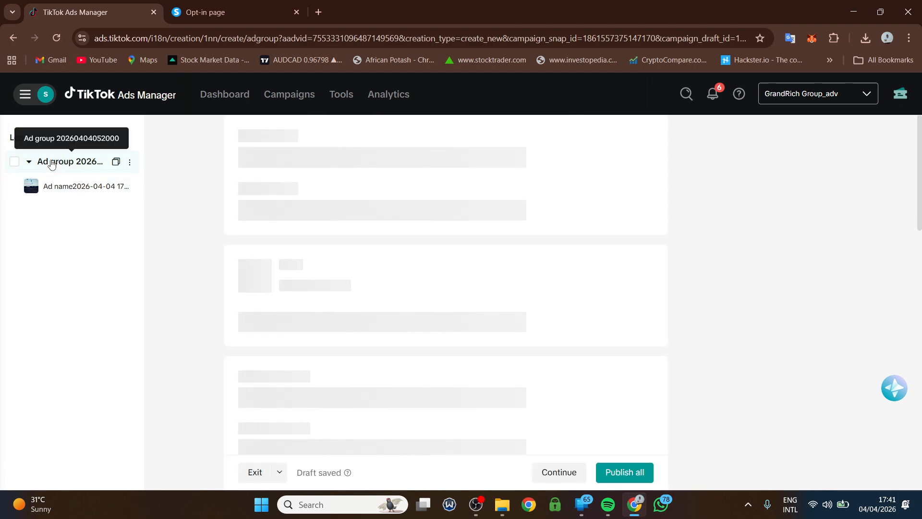
{"action": "scroll", "coordinate": [197, 307], "scroll_direction": "down", "scroll_amount": 5}
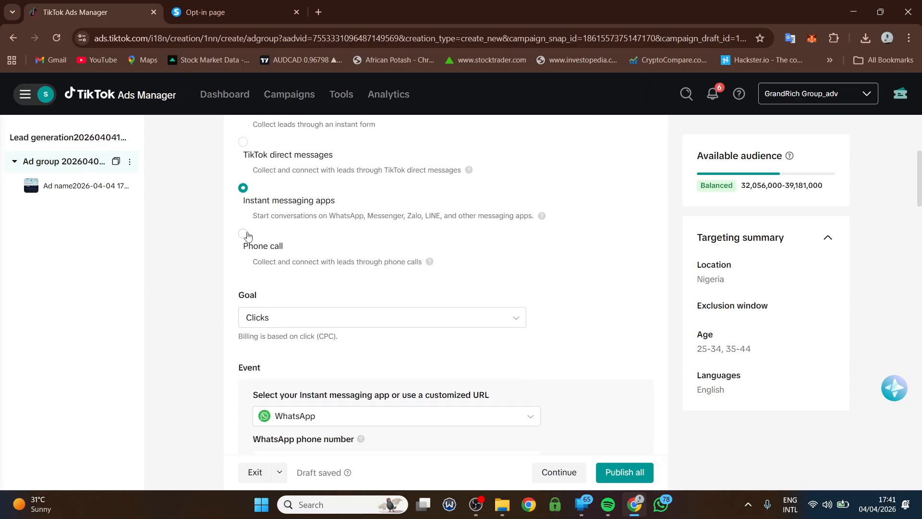
{"action": "left_click", "coordinate": [243, 234]}
{"action": "left_click", "coordinate": [580, 314]}
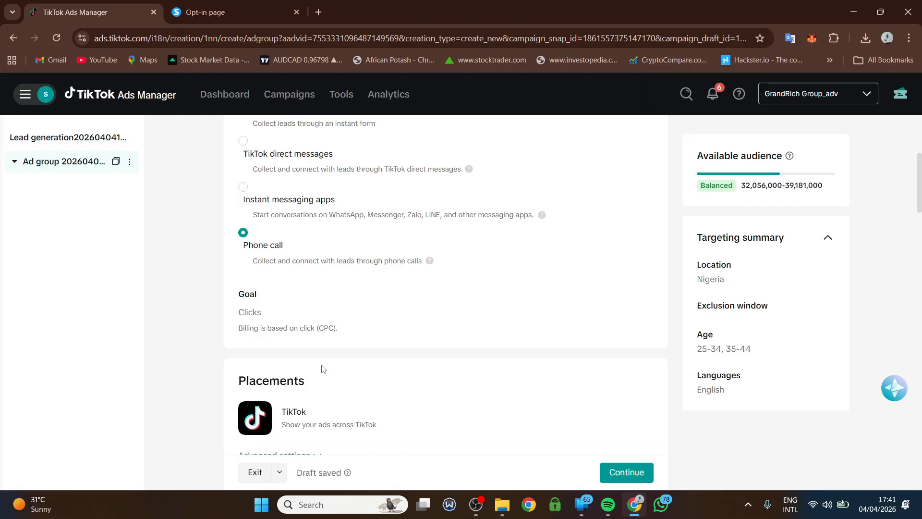
{"action": "scroll", "coordinate": [321, 369], "scroll_direction": "down", "scroll_amount": 20}
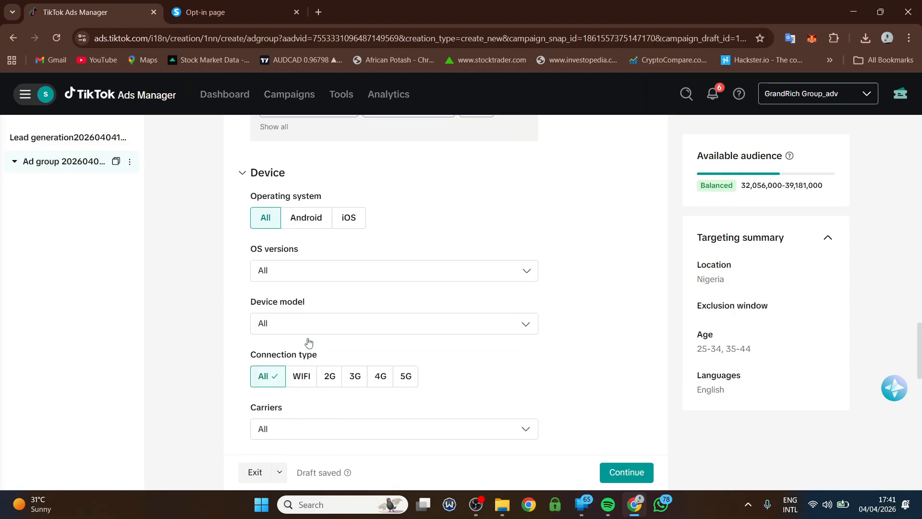
{"action": "scroll", "coordinate": [309, 342], "scroll_direction": "down", "scroll_amount": 20}
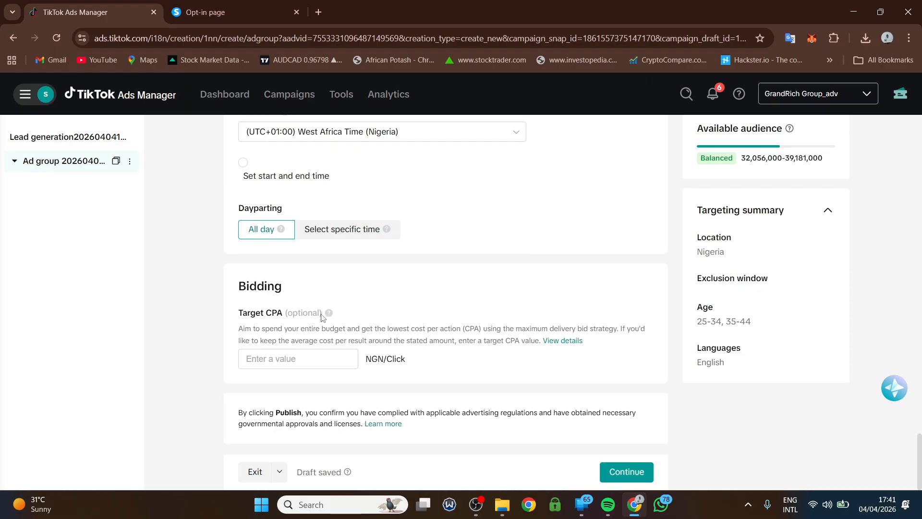
- Move on to the ad and pick the 00:40 FXP Academy live session analysis TikTok post as its creative
{"action": "left_click", "coordinate": [623, 470]}
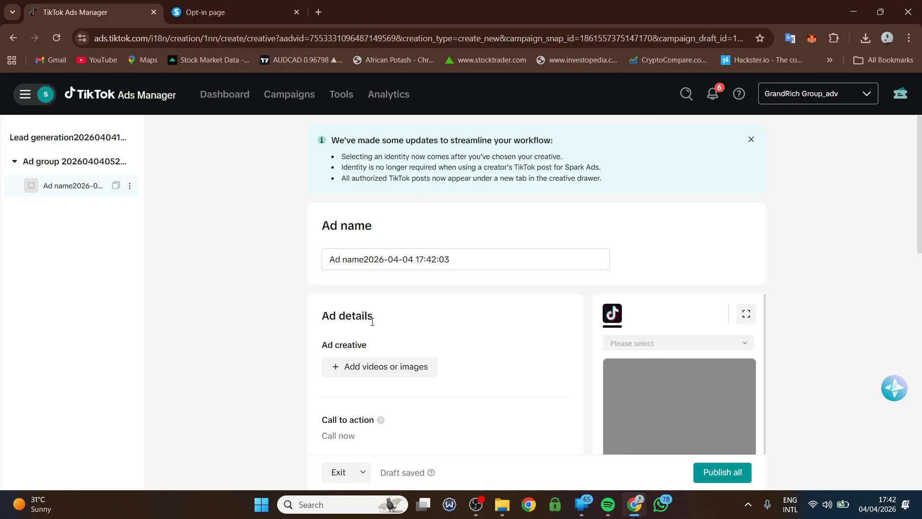
{"action": "left_click", "coordinate": [373, 368]}
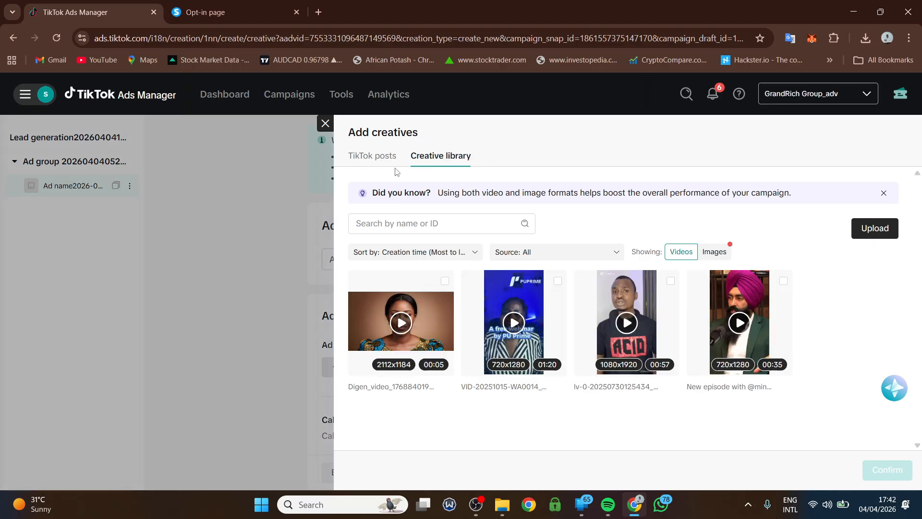
{"action": "left_click", "coordinate": [382, 157]}
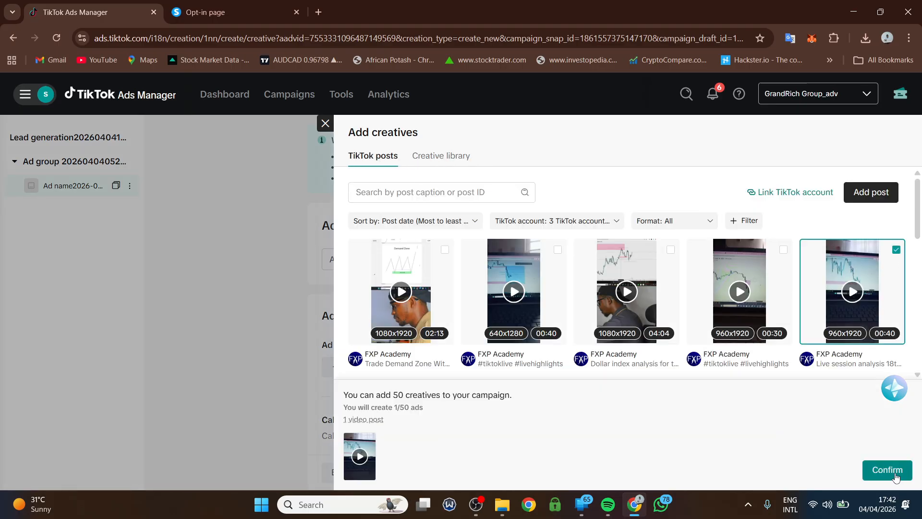
{"action": "left_click", "coordinate": [887, 470]}
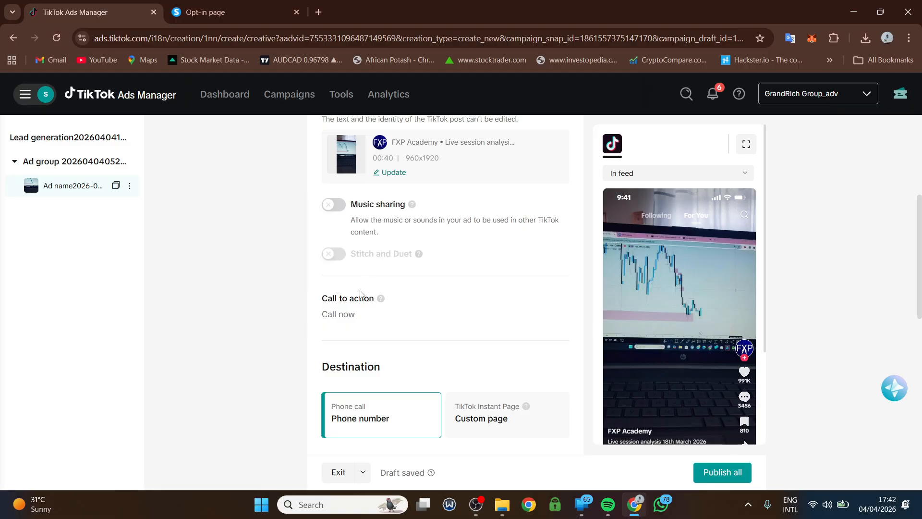
- Enter the +234 phone number that the Call now action will dial
{"action": "mouse_move", "coordinate": [380, 299]}
{"action": "scroll", "coordinate": [674, 395], "scroll_direction": "down", "scroll_amount": 3}
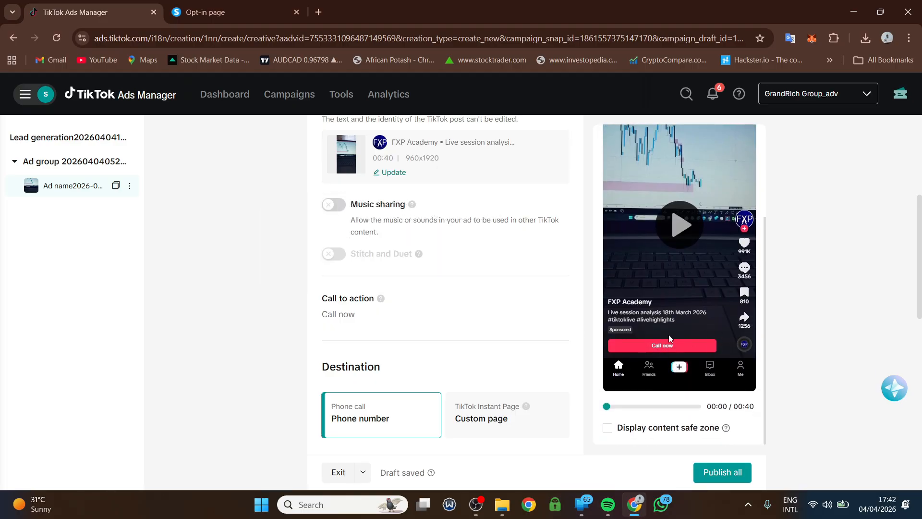
{"action": "scroll", "coordinate": [413, 336], "scroll_direction": "down", "scroll_amount": 2}
{"action": "left_click", "coordinate": [414, 363]}
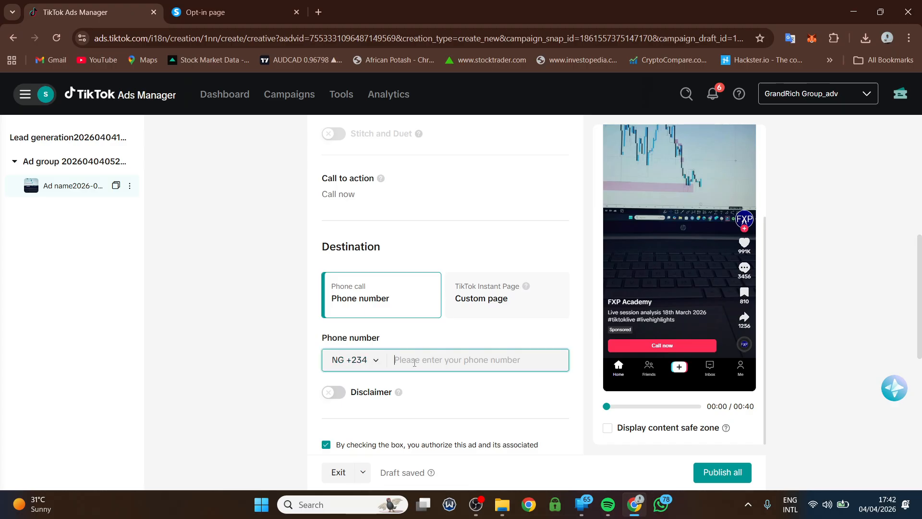
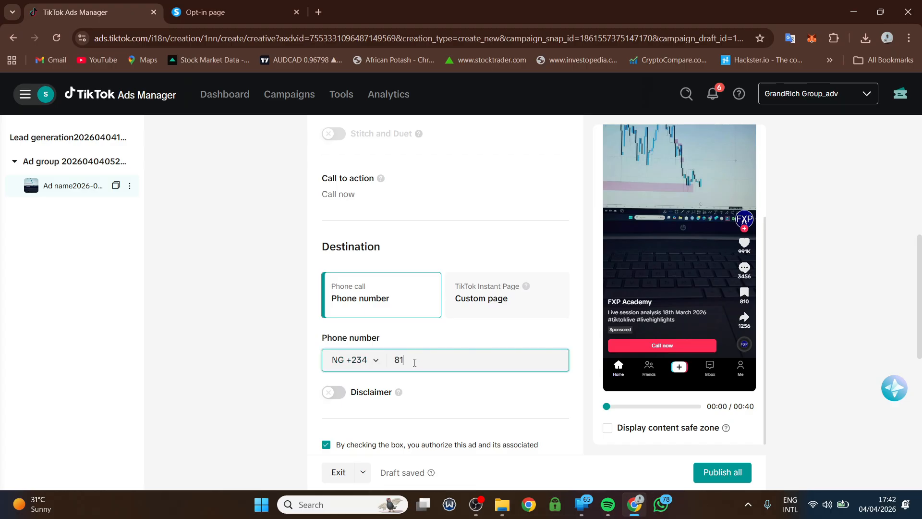
{"action": "scroll", "coordinate": [461, 352], "scroll_direction": "down", "scroll_amount": 1}
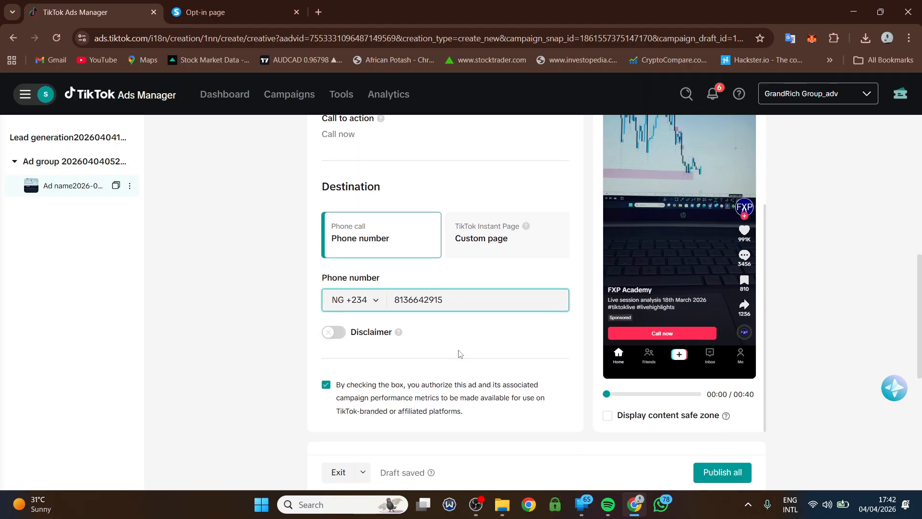